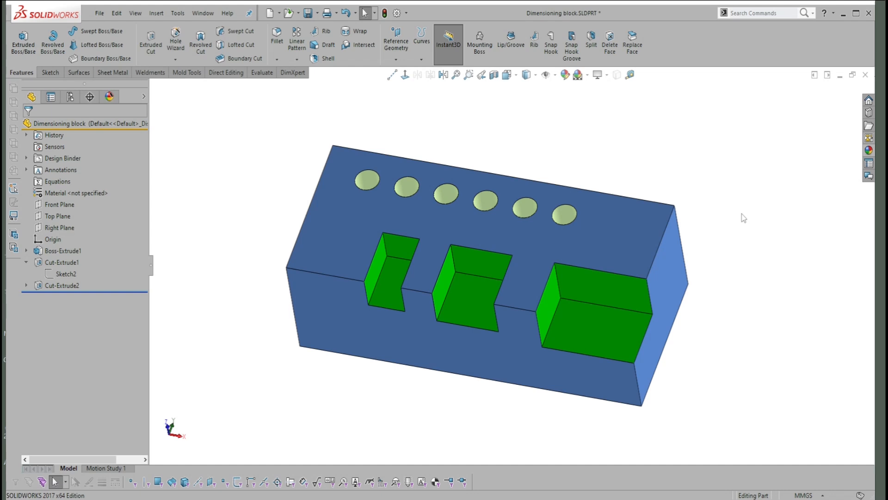
Look over the open parts Dimensioning slightly assymetrical feature and Handle - water carrier part 1, returning to Dimensioning block.
{"action": "right_click_drag", "start_coordinate": [743, 218], "coordinate": [739, 274]}
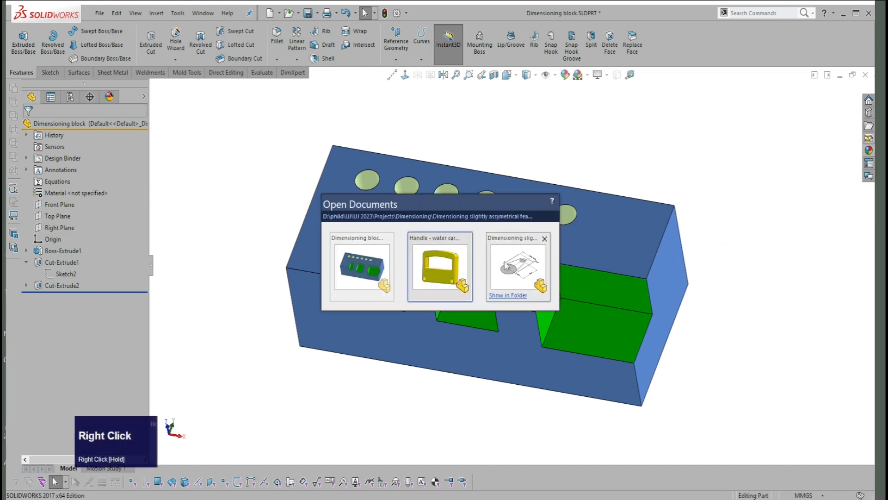
{"action": "left_click", "coordinate": [530, 273]}
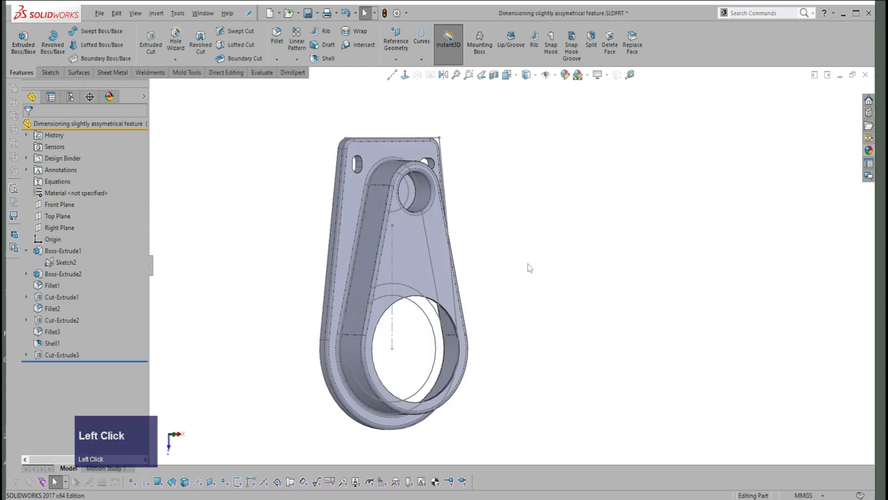
{"action": "right_click_drag", "start_coordinate": [609, 249], "coordinate": [606, 293]}
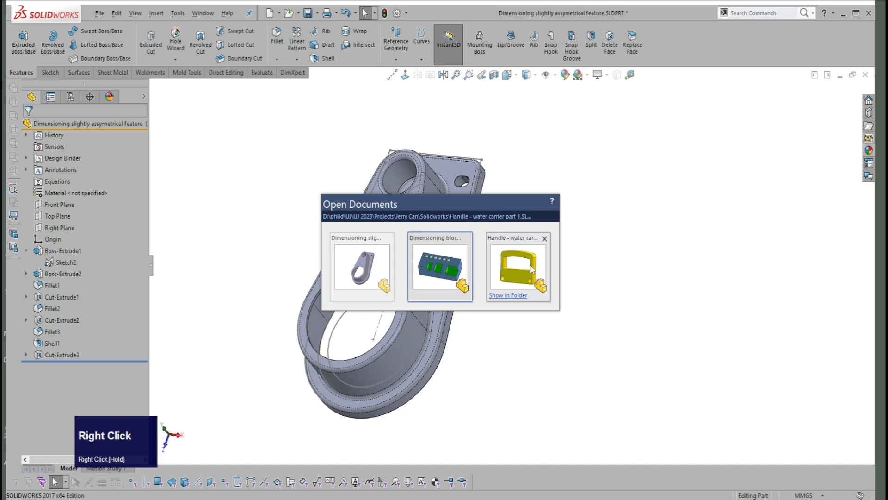
{"action": "left_click", "coordinate": [521, 264]}
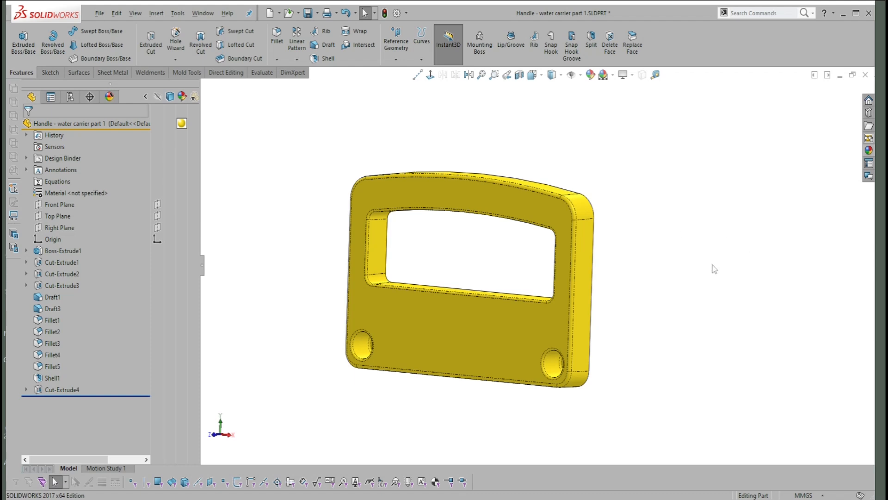
{"action": "right_click_drag", "start_coordinate": [718, 268], "coordinate": [718, 296]}
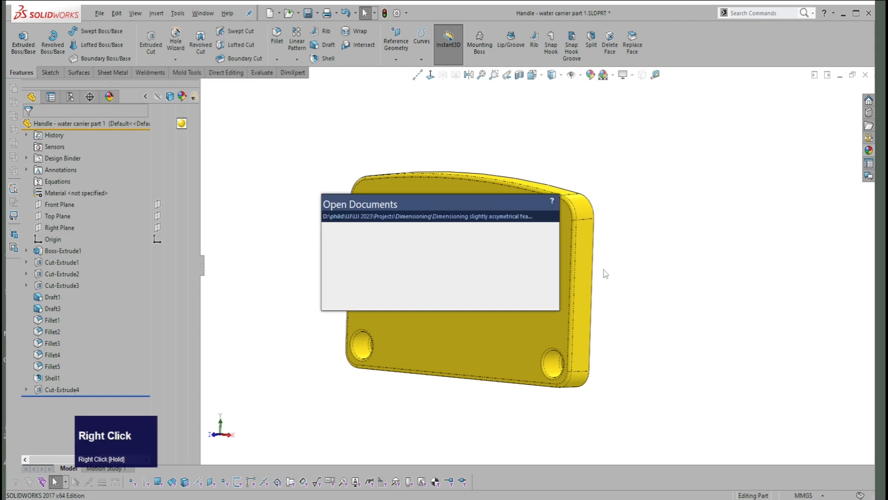
{"action": "left_click", "coordinate": [518, 268]}
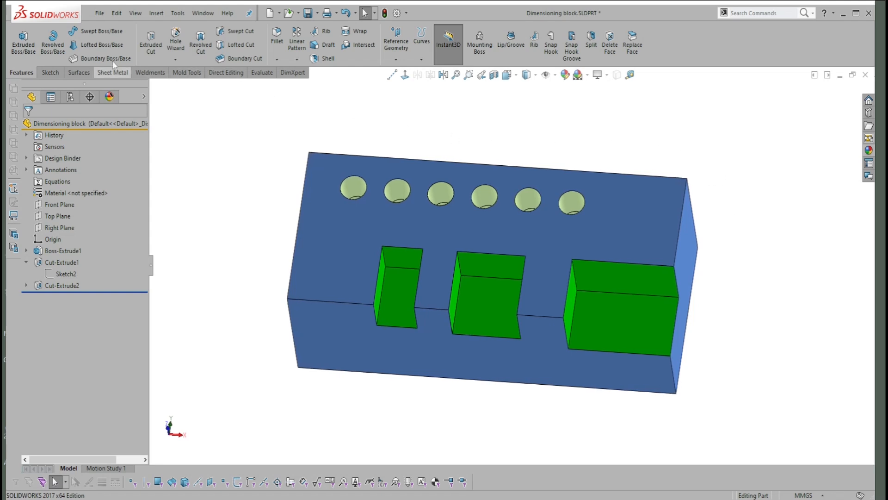
Create a drawing from the Dimensioning block part using the A1 - 2023 template.
{"action": "left_click", "coordinate": [99, 14]}
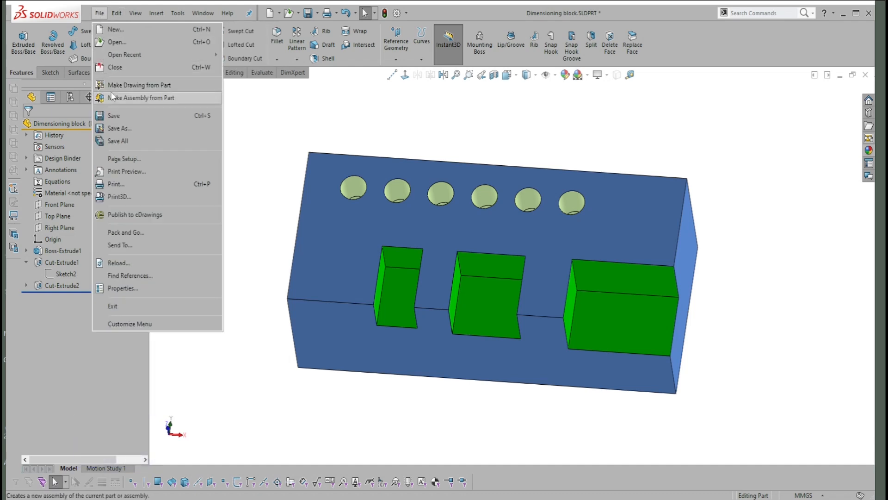
{"action": "left_click", "coordinate": [129, 85]}
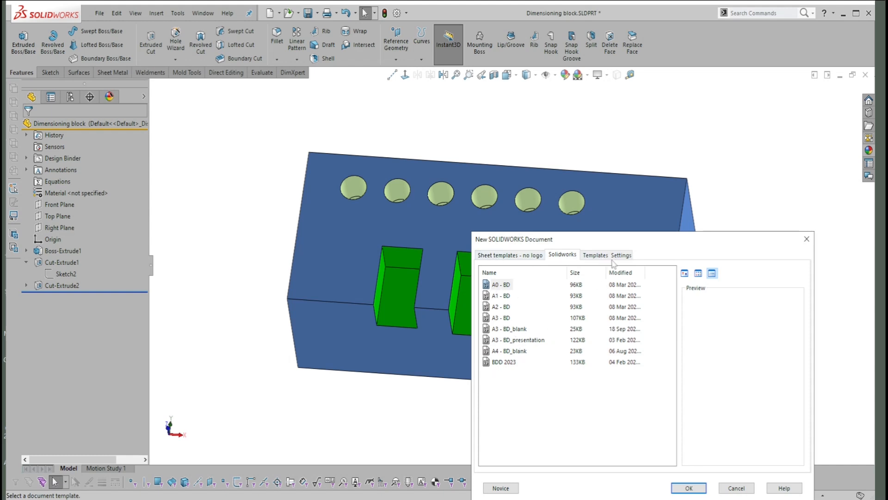
{"action": "left_click", "coordinate": [510, 255]}
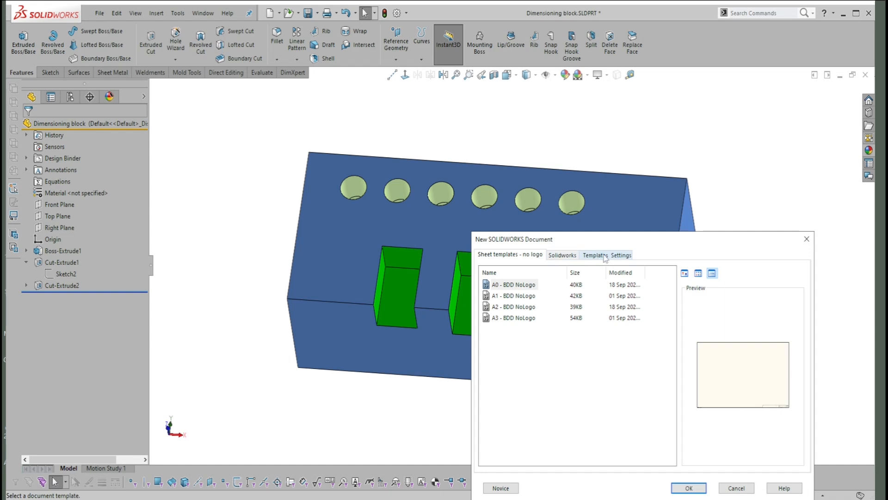
{"action": "left_click", "coordinate": [605, 256]}
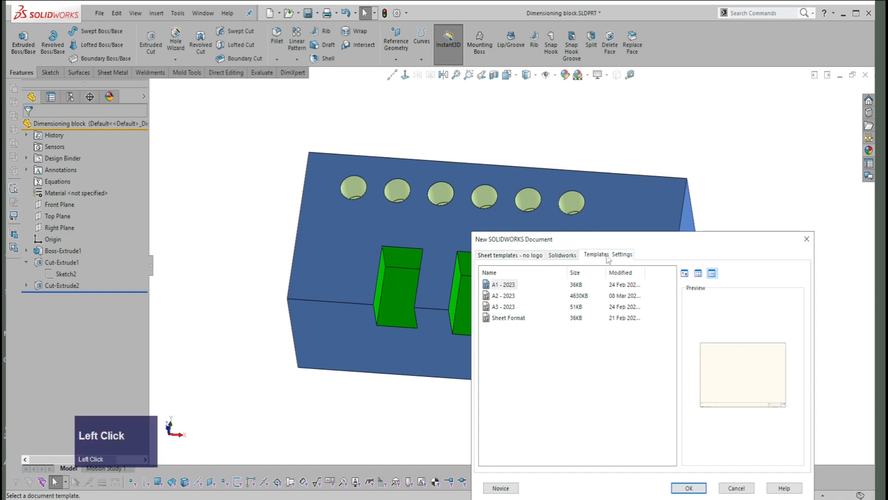
{"action": "left_click", "coordinate": [486, 286]}
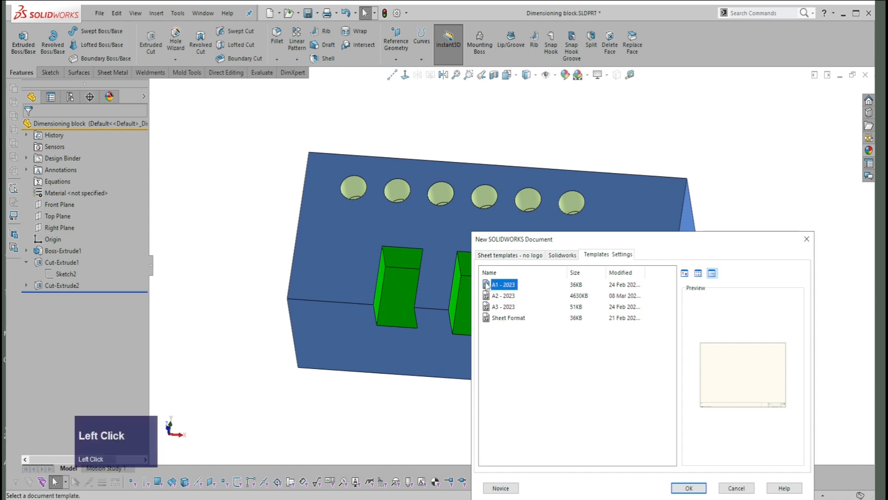
{"action": "left_click", "coordinate": [688, 488]}
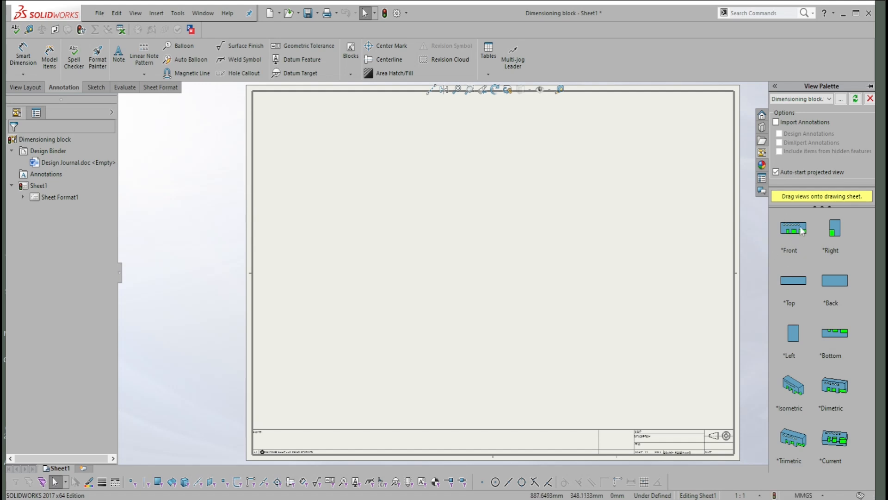
Place the front view on the upper part of the sheet, with projected views beside and below it.
{"action": "left_click_drag", "start_coordinate": [801, 230], "coordinate": [381, 182]}
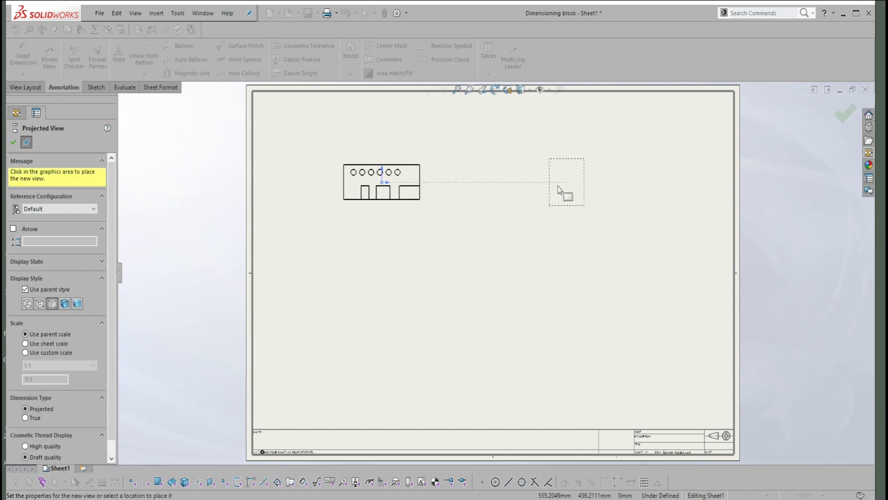
{"action": "left_click", "coordinate": [537, 189]}
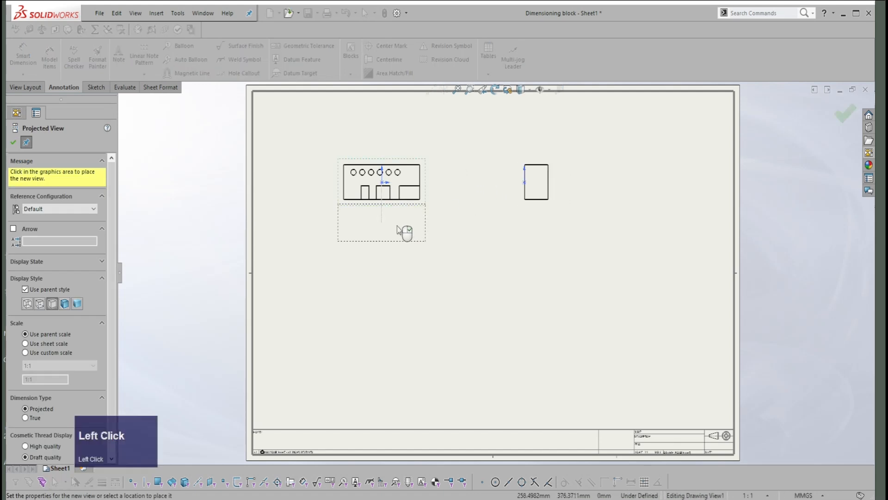
{"action": "left_click", "coordinate": [380, 305]}
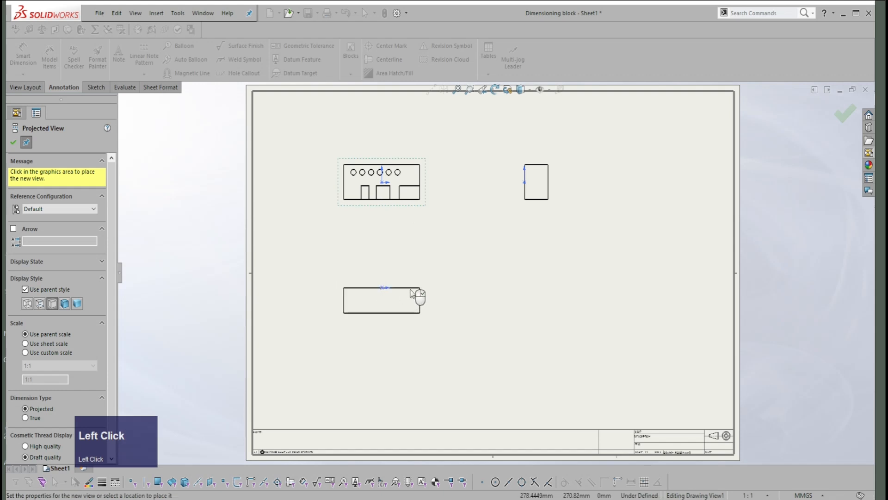
{"action": "key", "text": "Escape"}
Hide the origins displayed in the drawing views.
{"action": "scroll", "coordinate": [642, 375], "scroll_direction": "up", "scroll_amount": 5}
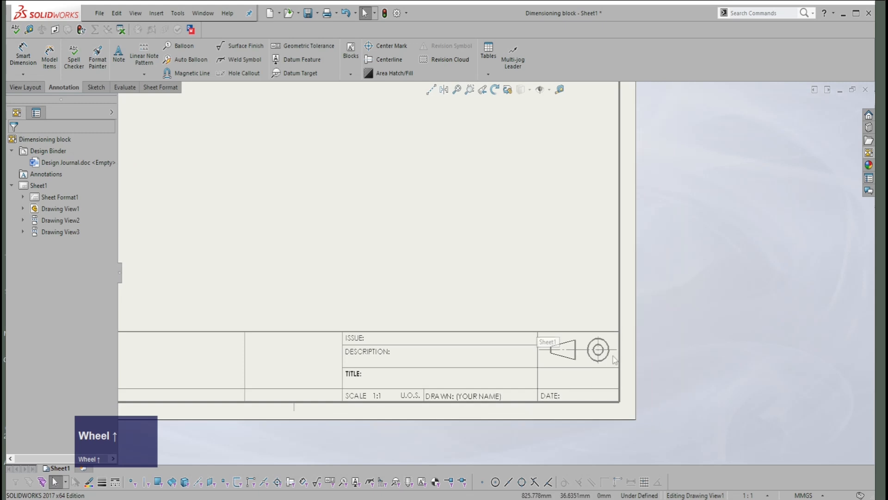
{"action": "scroll", "coordinate": [605, 349], "scroll_direction": "down", "scroll_amount": 4}
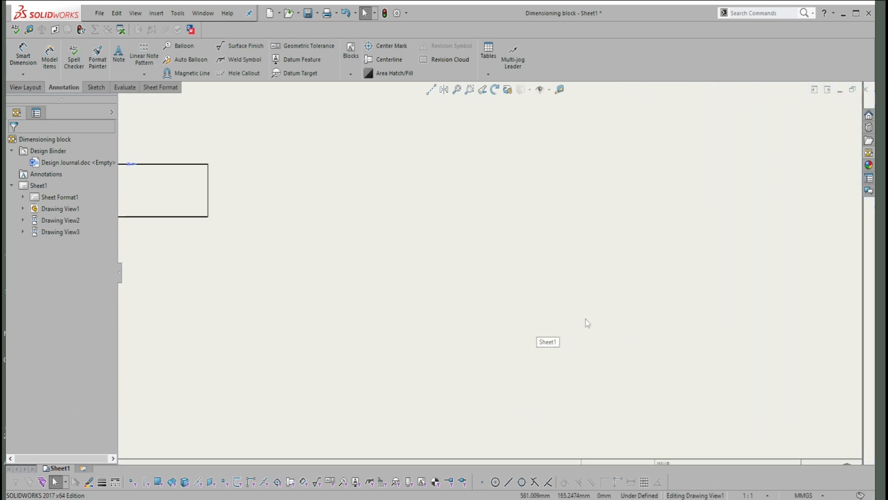
{"action": "scroll", "coordinate": [561, 248], "scroll_direction": "down", "scroll_amount": 3}
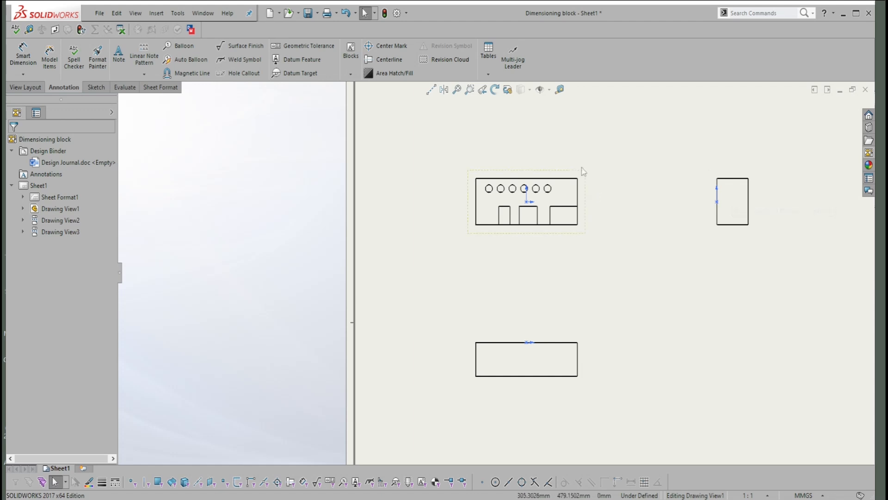
{"action": "left_click", "coordinate": [548, 344]}
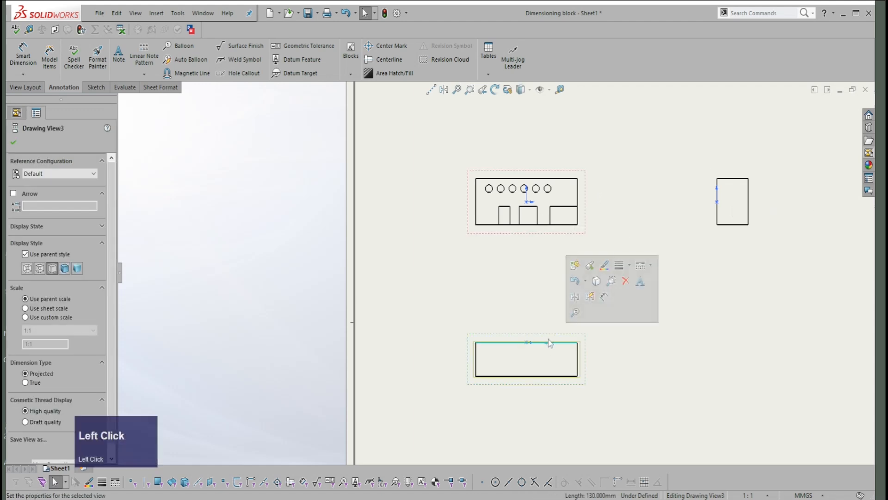
{"action": "left_click", "coordinate": [687, 292]}
{"action": "left_click", "coordinate": [691, 225]}
{"action": "left_click", "coordinate": [684, 229]}
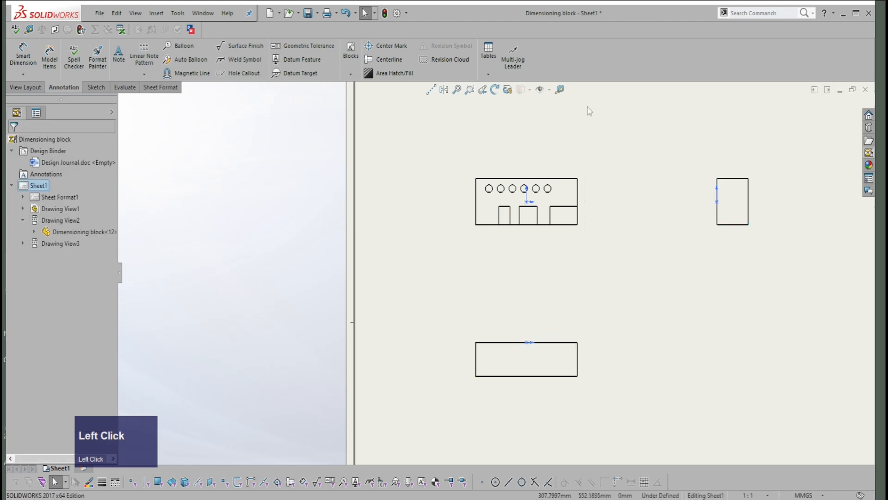
{"action": "left_click", "coordinate": [550, 90]}
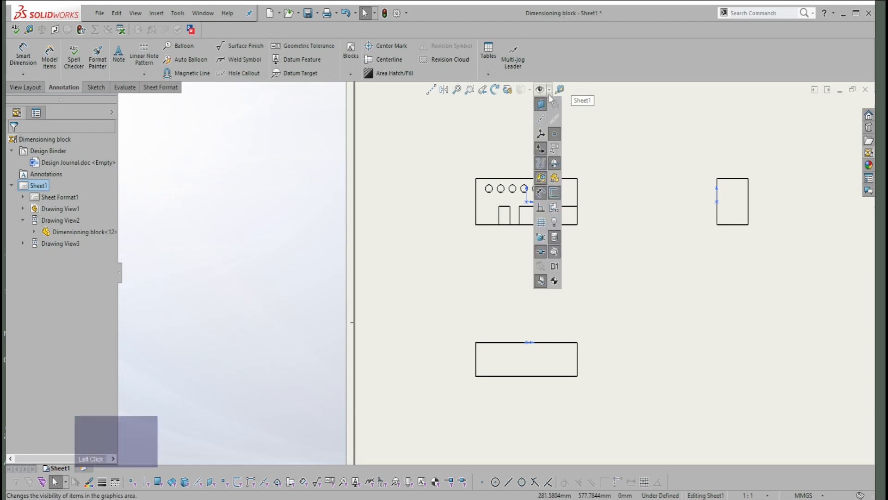
{"action": "left_click", "coordinate": [541, 149]}
{"action": "scroll", "coordinate": [597, 239], "scroll_direction": "up", "scroll_amount": 2}
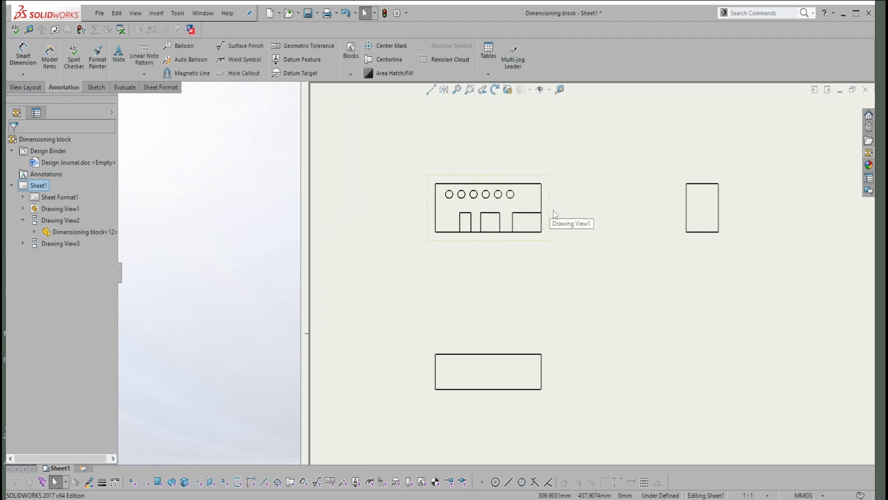
{"action": "scroll", "coordinate": [555, 215], "scroll_direction": "down", "scroll_amount": 1}
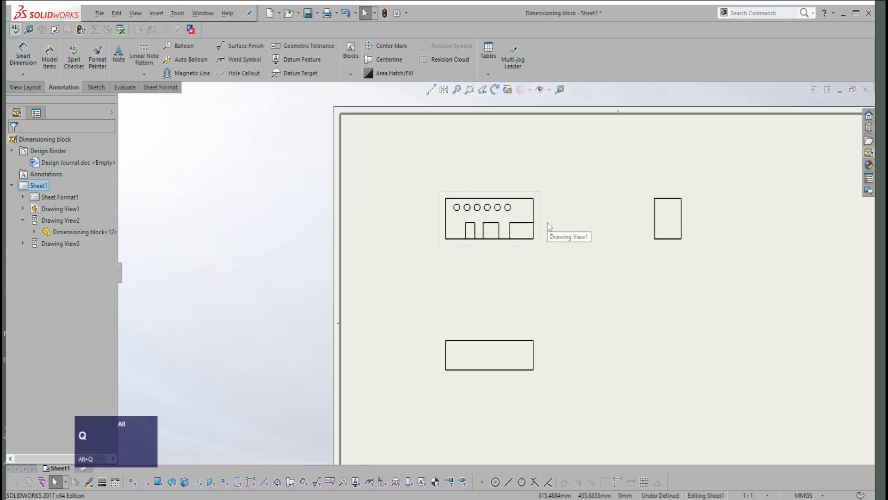
{"action": "scroll", "coordinate": [556, 236], "scroll_direction": "down", "scroll_amount": 1}
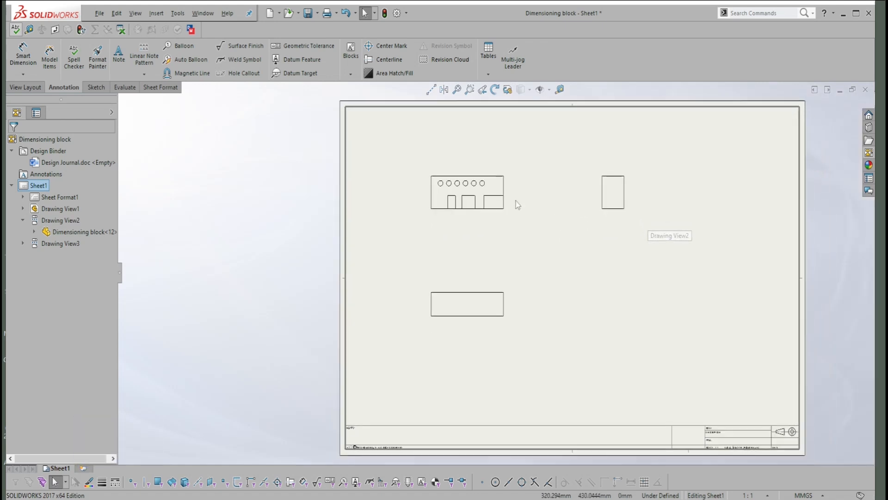
{"action": "left_click", "coordinate": [506, 212]}
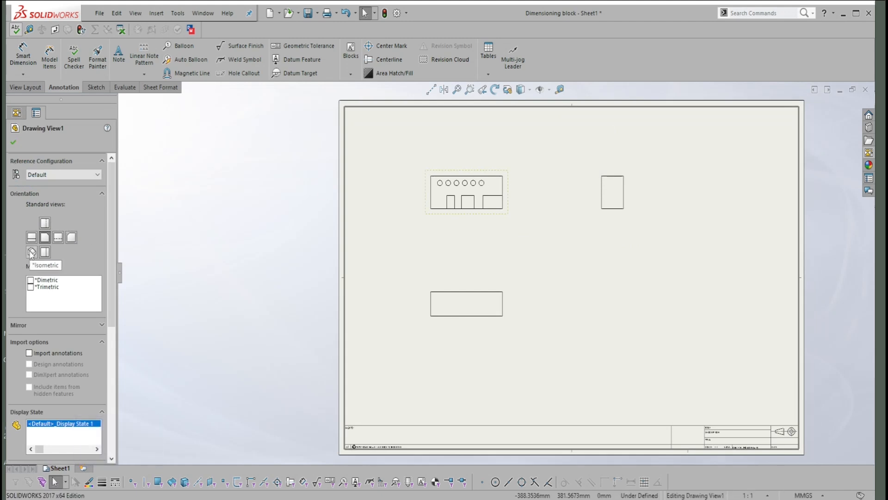
{"action": "left_click", "coordinate": [516, 236]}
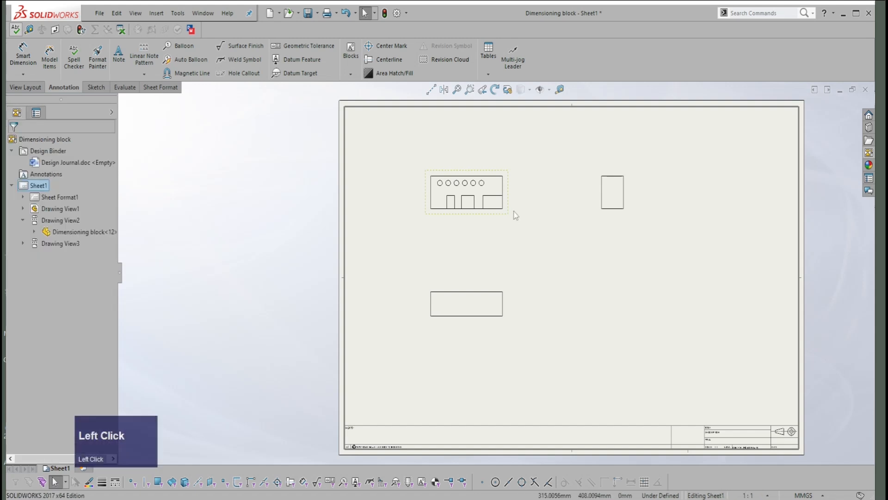
Change Sheet1's format to A2 - UJ 2023 (2017), keeping first angle projection and the 1:1 scale.
{"action": "right_click", "coordinate": [37, 186]}
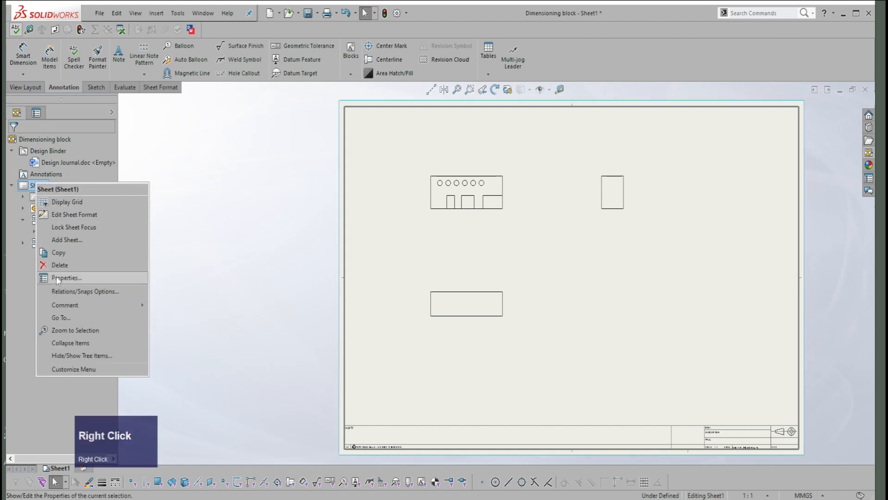
{"action": "left_click", "coordinate": [56, 278]}
{"action": "left_click_drag", "start_coordinate": [535, 268], "coordinate": [468, 173]}
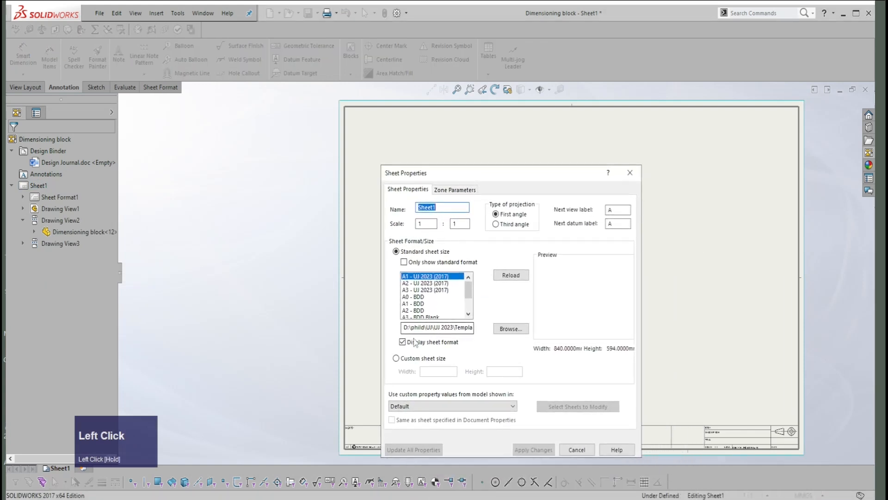
{"action": "left_click", "coordinate": [416, 297]}
{"action": "scroll", "coordinate": [592, 319], "scroll_direction": "up", "scroll_amount": 1}
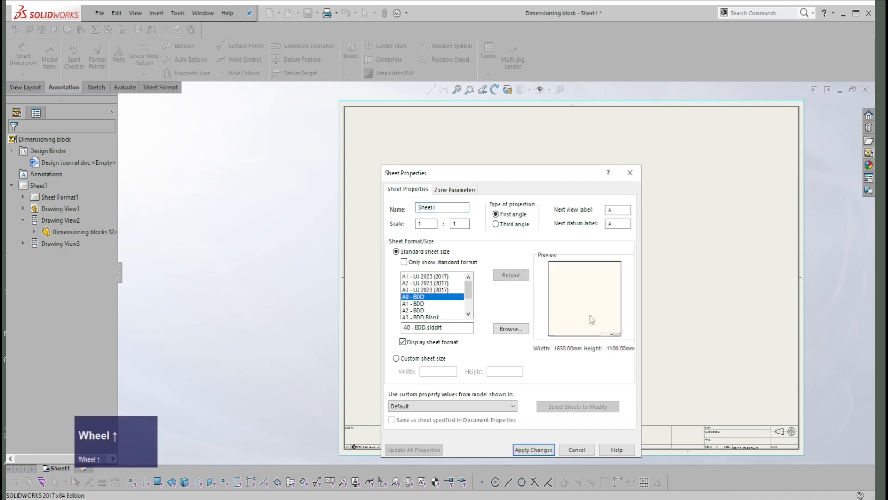
{"action": "left_click", "coordinate": [421, 304]}
{"action": "left_click", "coordinate": [418, 311]}
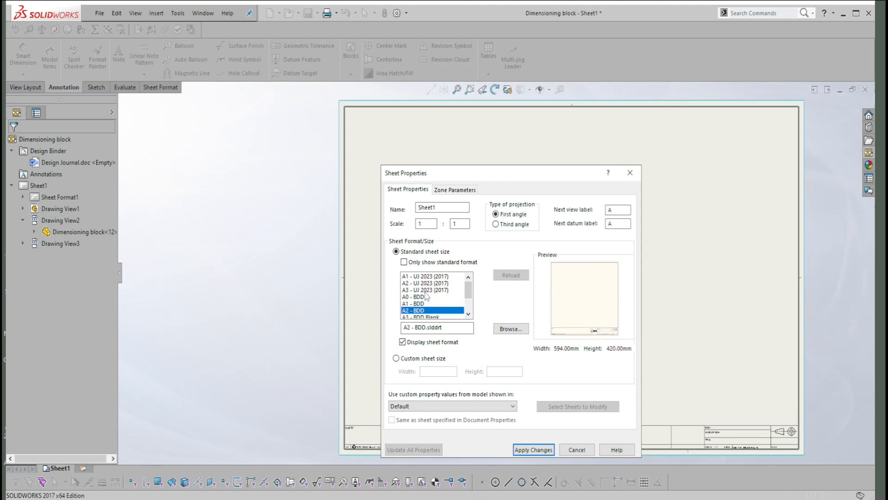
{"action": "left_click", "coordinate": [425, 292]}
{"action": "left_click", "coordinate": [429, 283]}
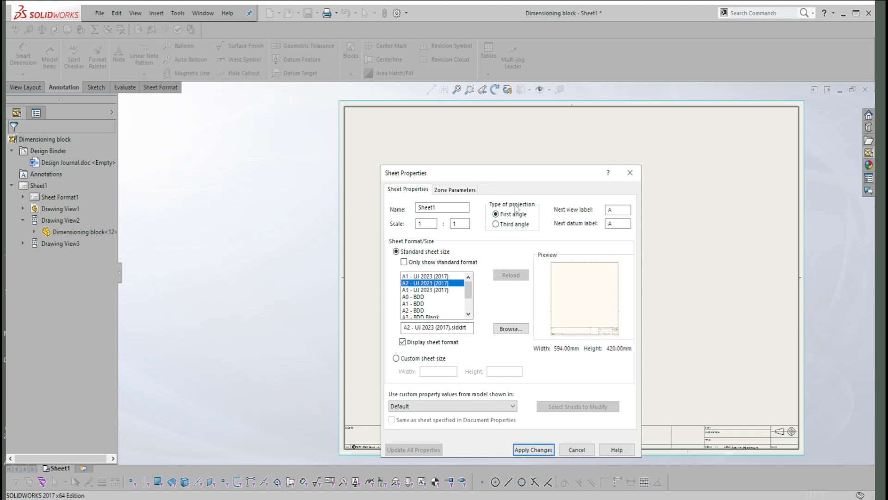
{"action": "left_click", "coordinate": [534, 450]}
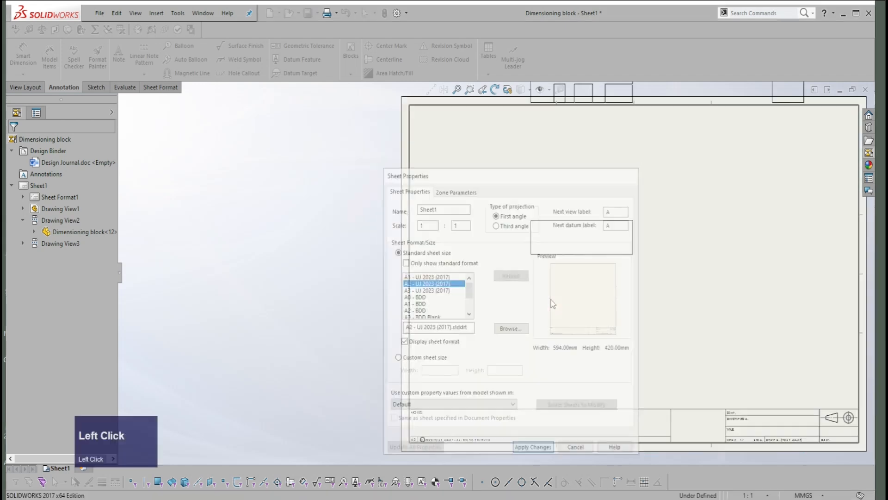
{"action": "scroll", "coordinate": [563, 297], "scroll_direction": "up", "scroll_amount": 2}
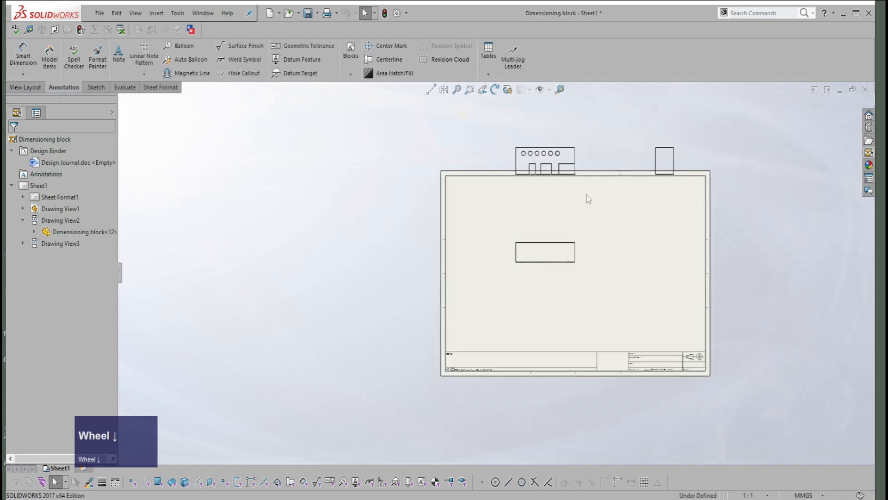
{"action": "scroll", "coordinate": [678, 326], "scroll_direction": "up", "scroll_amount": 1}
{"action": "scroll", "coordinate": [644, 382], "scroll_direction": "up", "scroll_amount": 1}
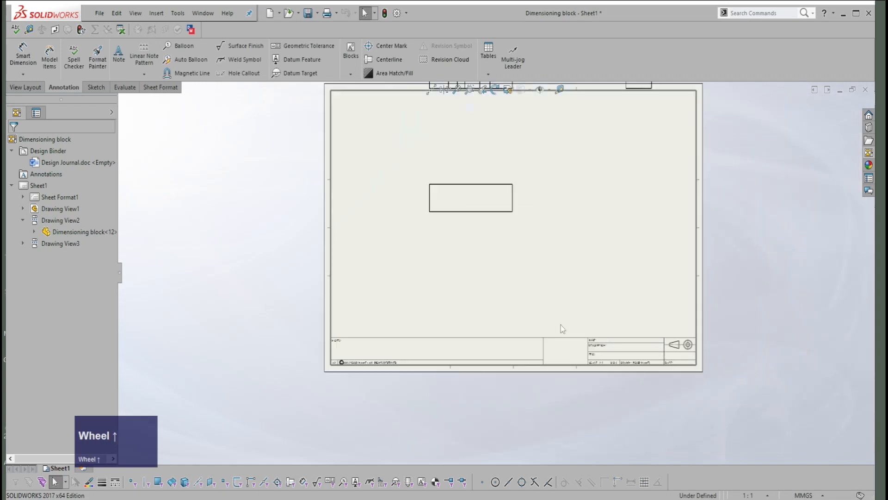
{"action": "scroll", "coordinate": [562, 320], "scroll_direction": "down", "scroll_amount": 3}
{"action": "scroll", "coordinate": [484, 188], "scroll_direction": "up", "scroll_amount": 3}
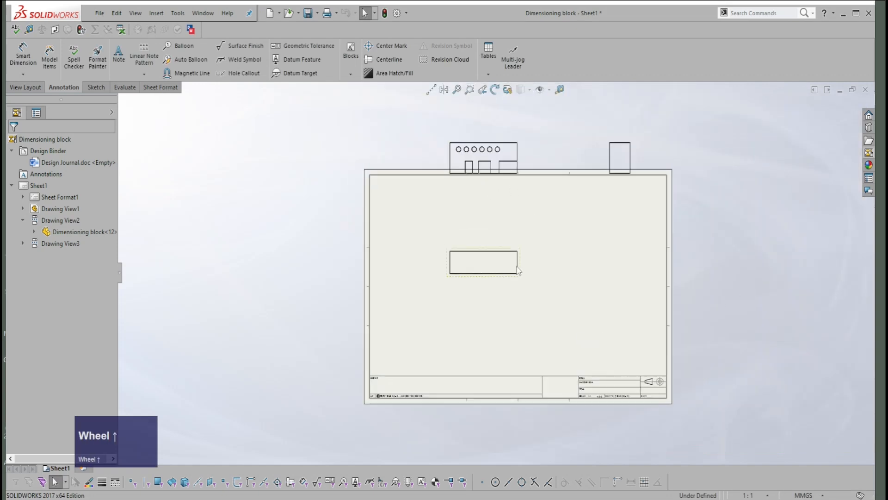
Arrange the front view and its two projected views inside the A2 sheet border, closing up the spacing between them.
{"action": "left_click_drag", "start_coordinate": [519, 160], "coordinate": [500, 232]}
{"action": "left_click_drag", "start_coordinate": [484, 277], "coordinate": [467, 345]}
{"action": "mouse_move", "coordinate": [500, 231]}
{"action": "left_mouse_down"}
{"action": "mouse_move", "coordinate": [490, 232]}
{"action": "mouse_move", "coordinate": [483, 254]}
{"action": "left_mouse_up"}
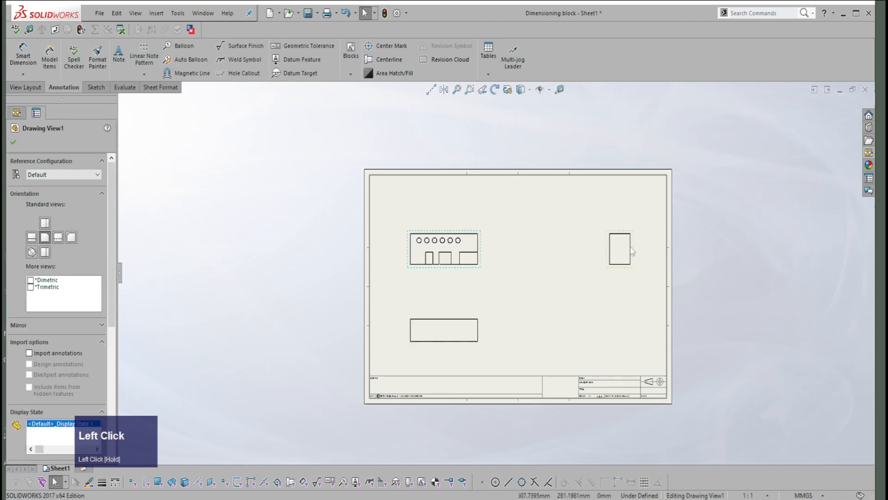
{"action": "left_click_drag", "start_coordinate": [633, 246], "coordinate": [544, 262]}
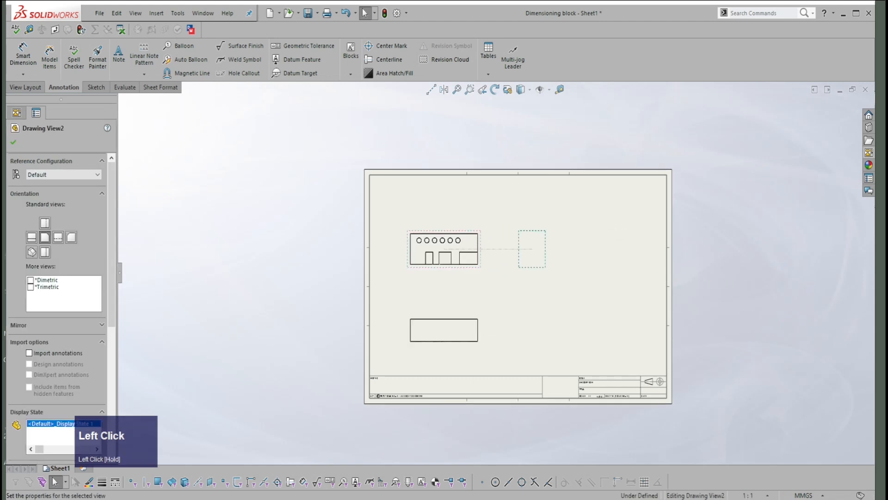
{"action": "left_click", "coordinate": [544, 262]}
{"action": "left_click", "coordinate": [481, 305]}
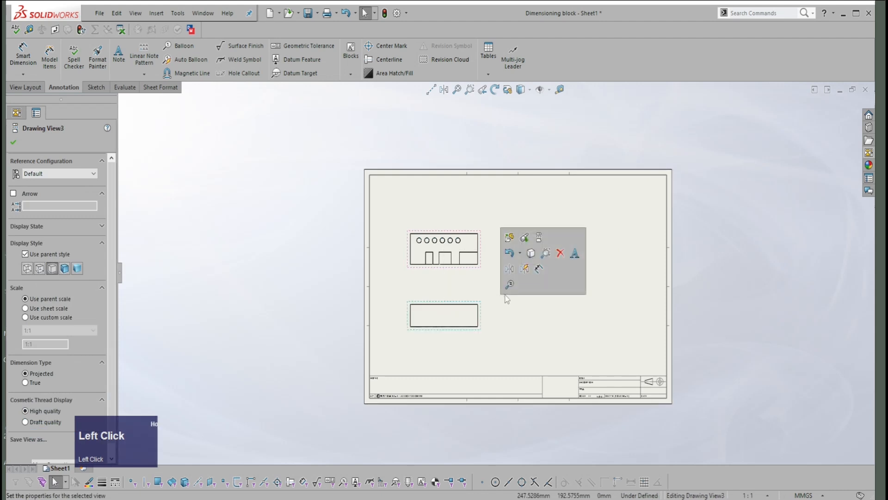
{"action": "scroll", "coordinate": [520, 319], "scroll_direction": "up", "scroll_amount": 1}
{"action": "left_click", "coordinate": [287, 250]}
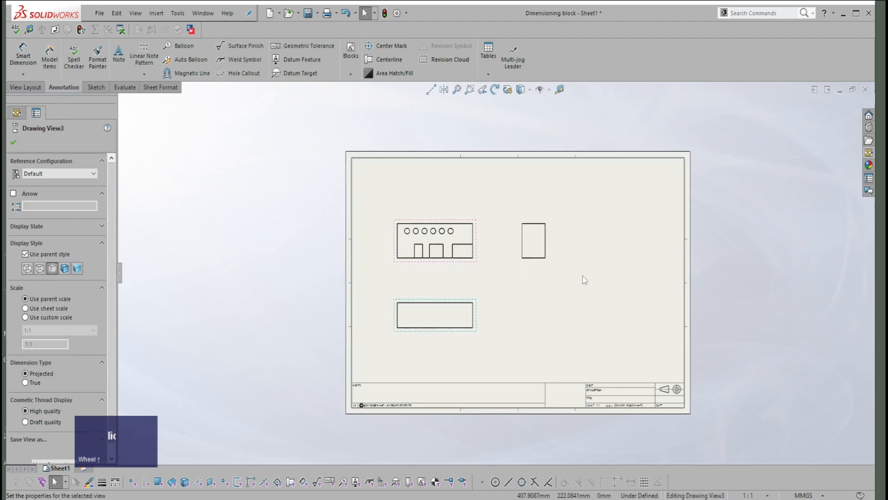
Add an isometric projected view from the front view and place it in the sheet's open area beside the lower view.
{"action": "left_click", "coordinate": [480, 225]}
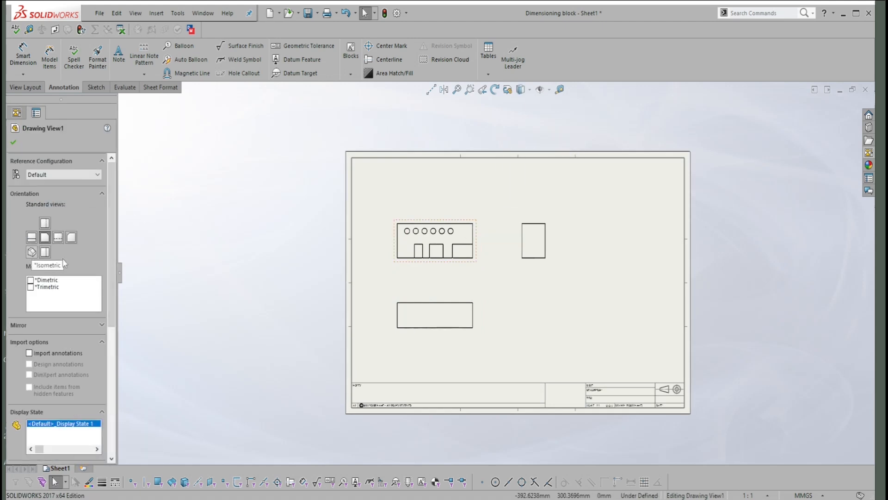
{"action": "left_click", "coordinate": [477, 235]}
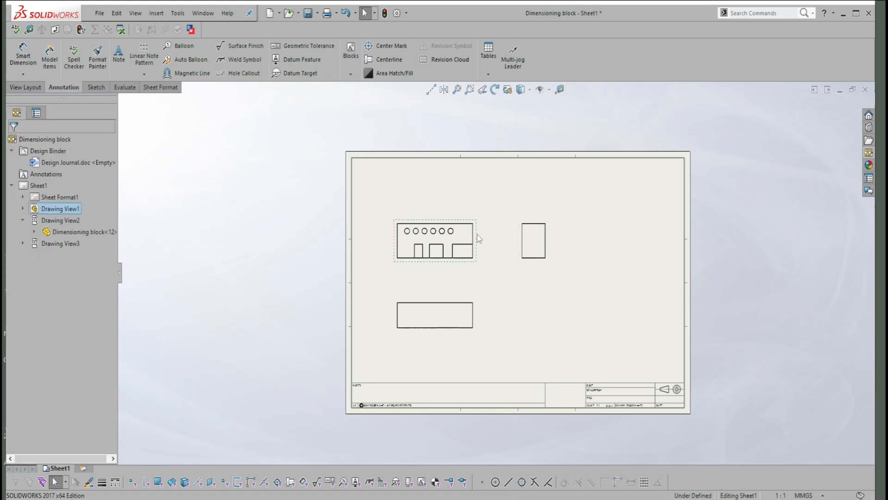
{"action": "left_click", "coordinate": [476, 235]}
{"action": "right_click", "coordinate": [476, 236]}
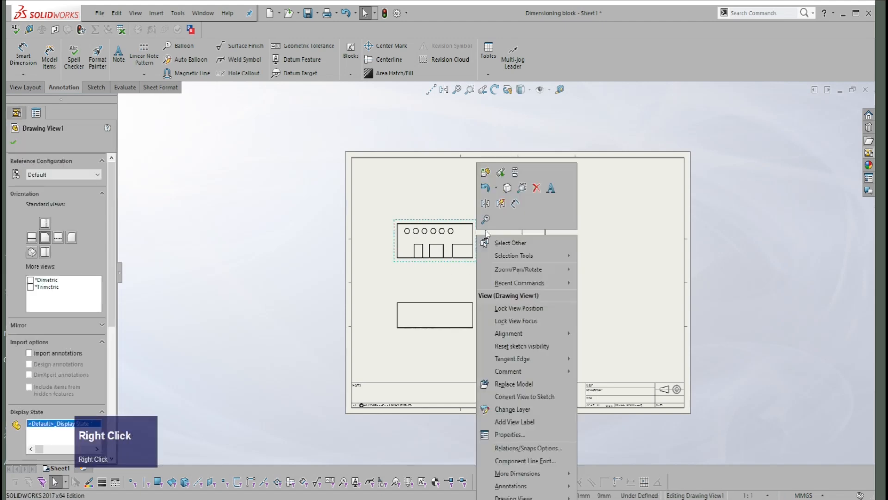
{"action": "left_click", "coordinate": [516, 175]}
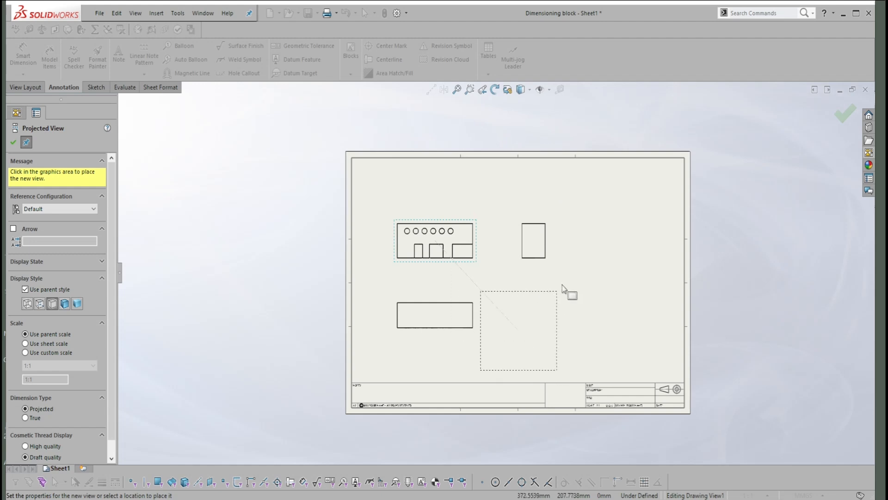
{"action": "left_click", "coordinate": [568, 302]}
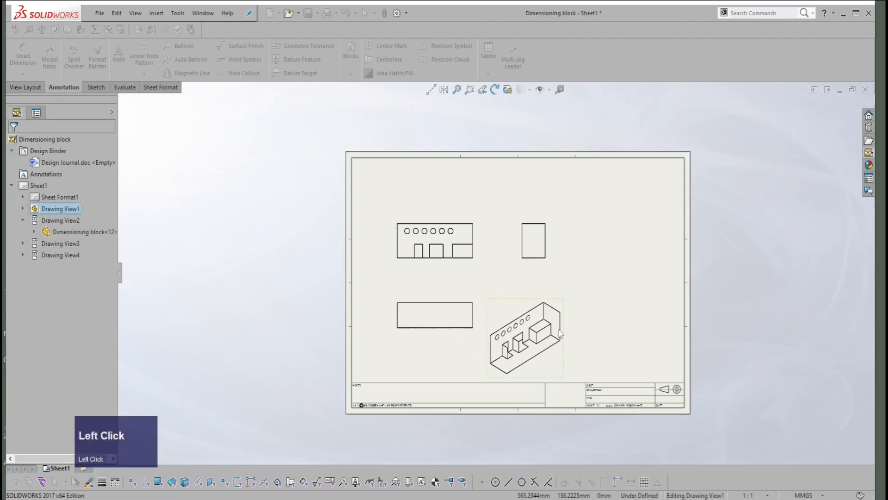
{"action": "left_click_drag", "start_coordinate": [572, 329], "coordinate": [643, 288]}
{"action": "left_click", "coordinate": [632, 294]}
{"action": "left_click", "coordinate": [679, 324]}
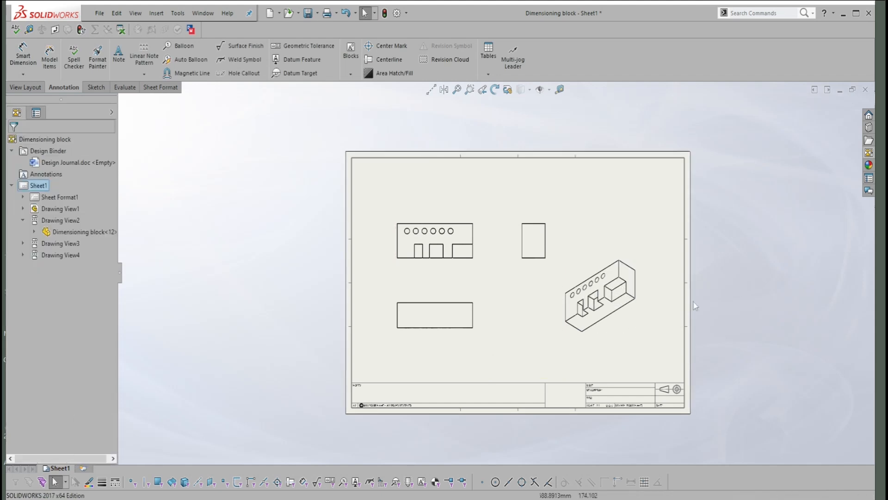
Rotate the projected isometric view in the sheet plane by about -61.8 degrees.
{"action": "left_click", "coordinate": [641, 318]}
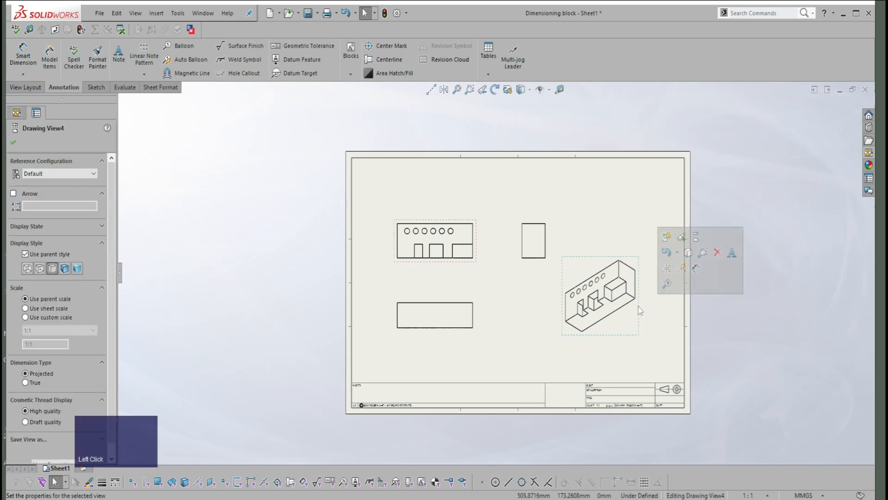
{"action": "left_click", "coordinate": [495, 90]}
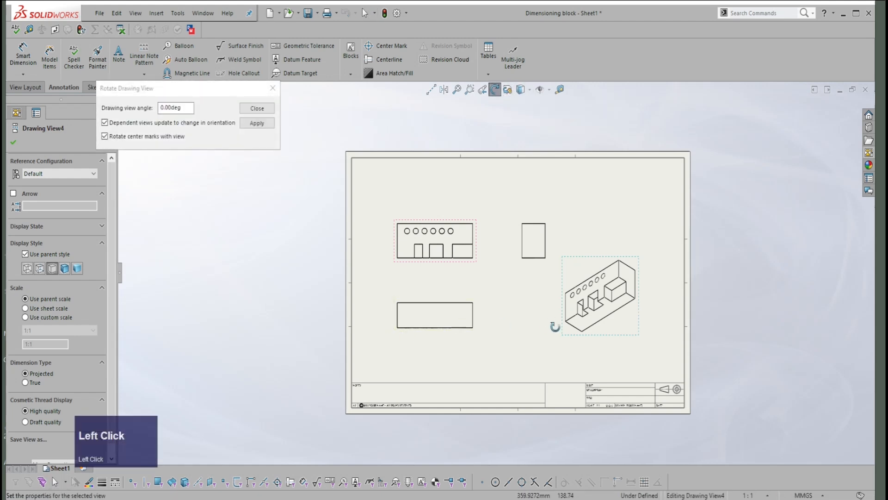
{"action": "mouse_move", "coordinate": [588, 327]}
{"action": "left_mouse_down"}
{"action": "mouse_move", "coordinate": [531, 290]}
{"action": "mouse_move", "coordinate": [563, 340]}
{"action": "mouse_move", "coordinate": [619, 333]}
{"action": "left_mouse_up"}
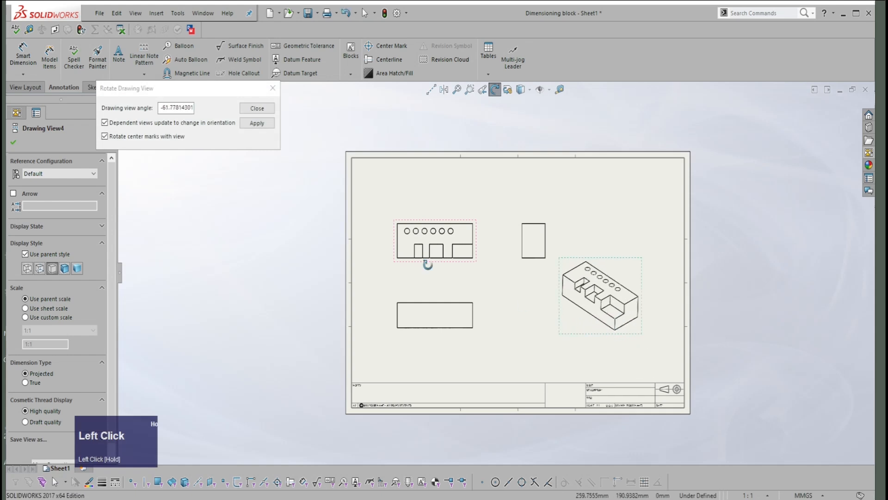
{"action": "left_click", "coordinate": [256, 123]}
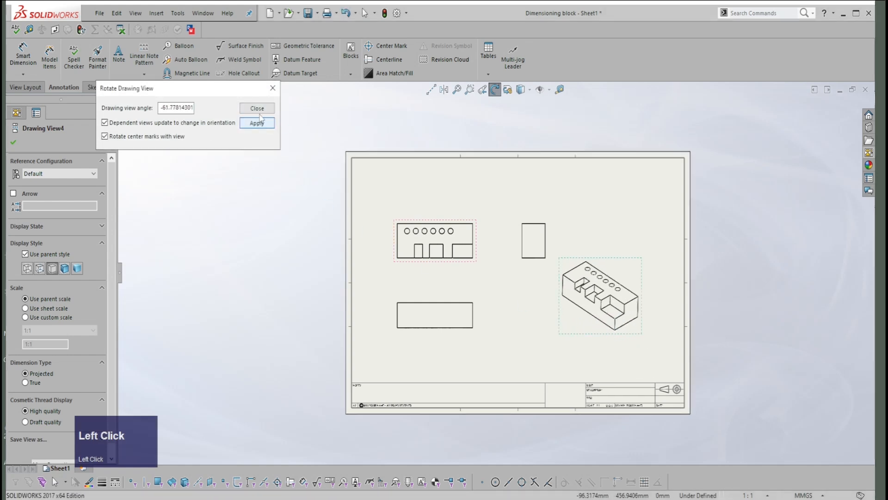
{"action": "left_click", "coordinate": [257, 108]}
Try reorienting the projected isometric view with 3D Drawing View, and discard the trial orientation.
{"action": "scroll", "coordinate": [648, 291], "scroll_direction": "up", "scroll_amount": 2}
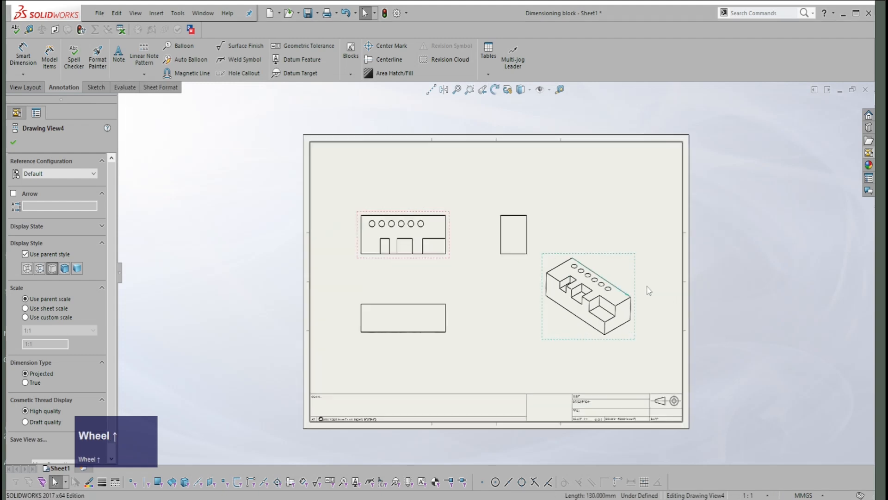
{"action": "scroll", "coordinate": [638, 284], "scroll_direction": "down", "scroll_amount": 3}
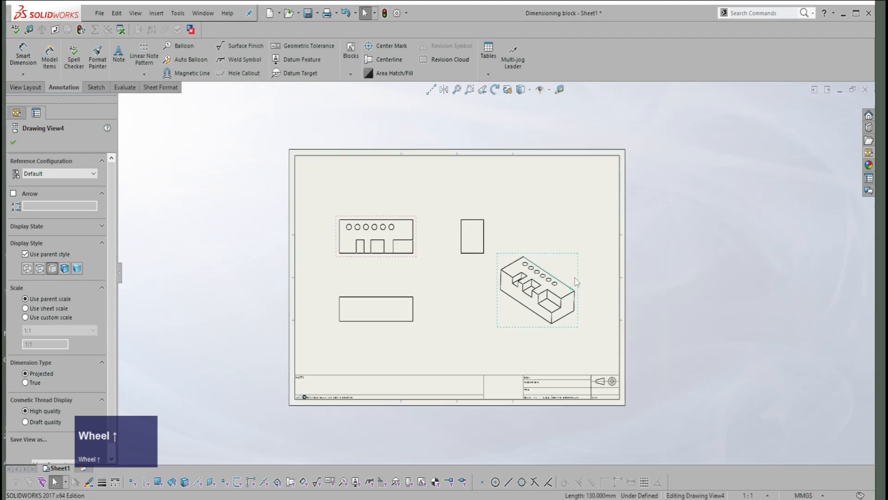
{"action": "left_click", "coordinate": [580, 286]}
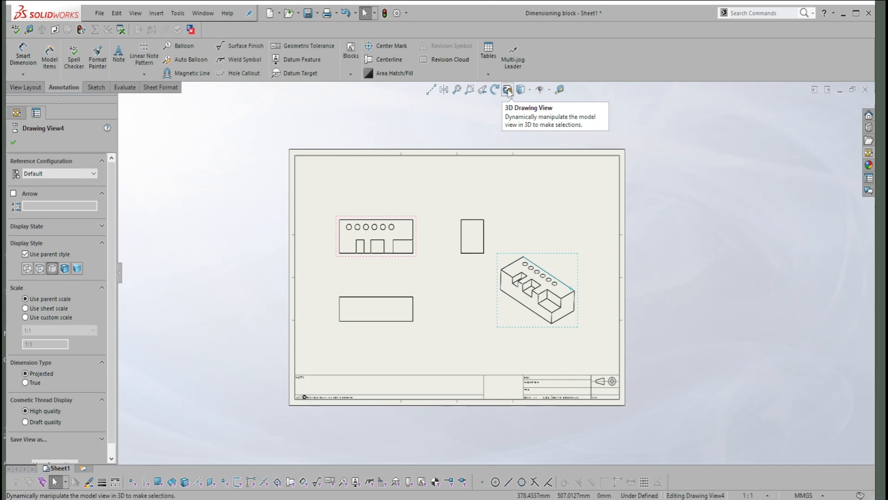
{"action": "left_click", "coordinate": [508, 91]}
{"action": "mouse_move", "coordinate": [564, 287]}
{"action": "left_mouse_down"}
{"action": "mouse_move", "coordinate": [535, 276]}
{"action": "mouse_move", "coordinate": [564, 273]}
{"action": "left_mouse_up"}
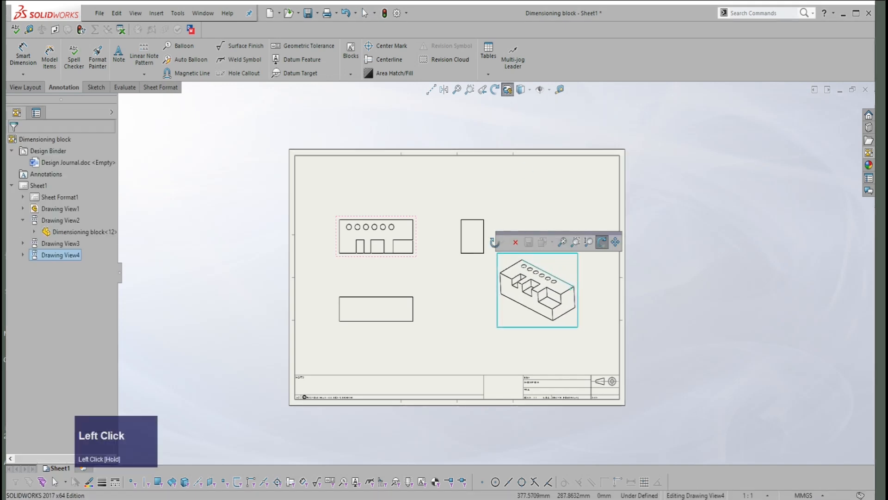
{"action": "mouse_move", "coordinate": [539, 281]}
{"action": "left_mouse_down"}
{"action": "mouse_move", "coordinate": [548, 298]}
{"action": "mouse_move", "coordinate": [520, 303]}
{"action": "mouse_move", "coordinate": [527, 266]}
{"action": "left_mouse_up"}
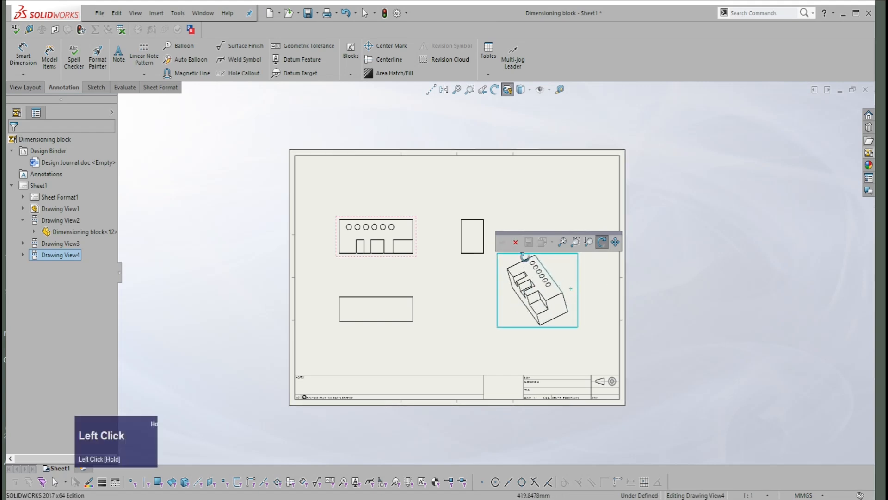
{"action": "left_click", "coordinate": [516, 243]}
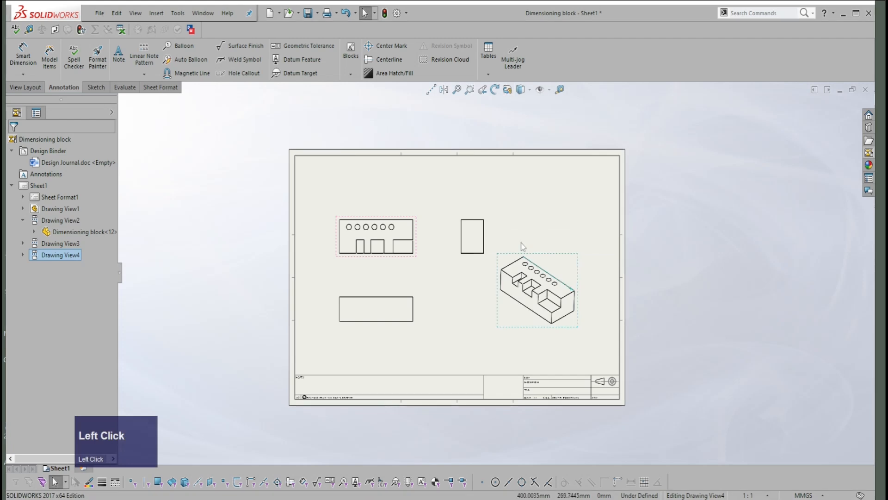
Delete the projected isometric view from the sheet.
{"action": "left_click", "coordinate": [579, 274]}
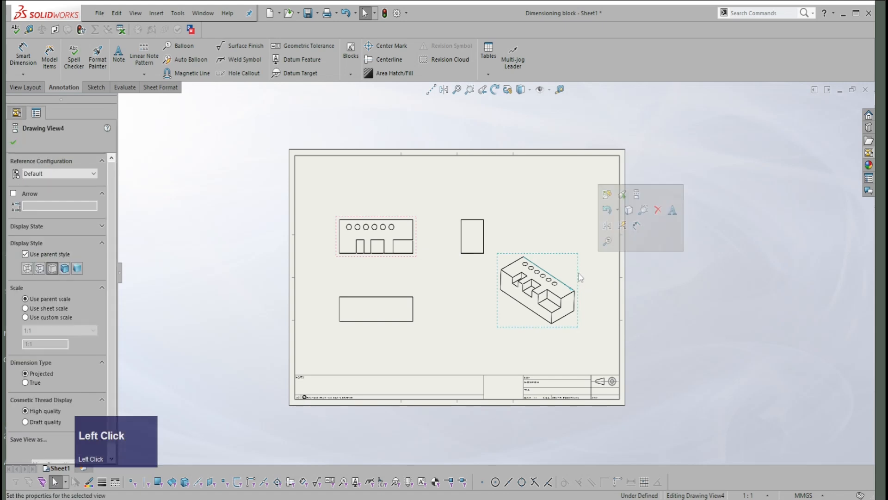
{"action": "right_click", "coordinate": [579, 273]}
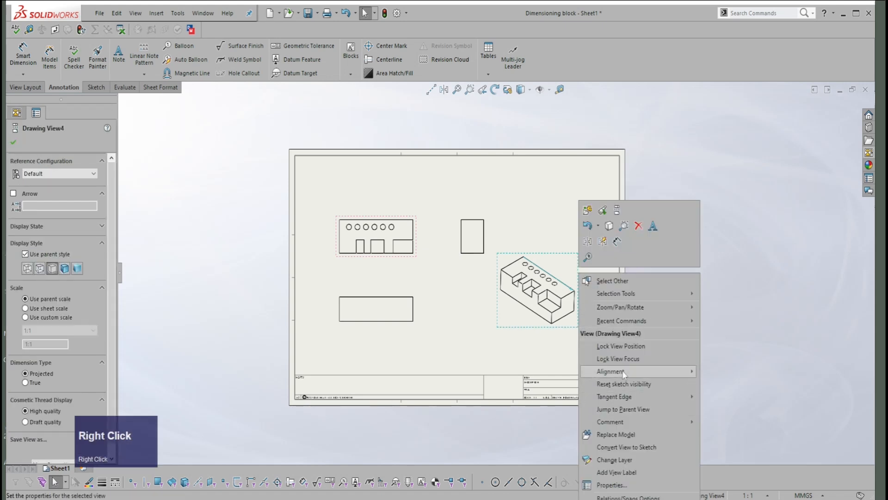
{"action": "mouse_move", "coordinate": [623, 370]}
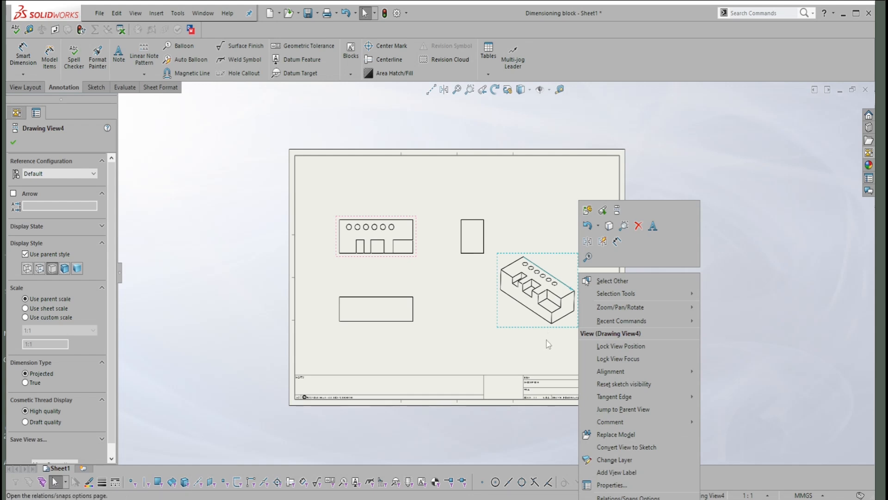
{"action": "left_click", "coordinate": [561, 331]}
{"action": "left_click", "coordinate": [562, 327]}
{"action": "key", "text": "Delete"}
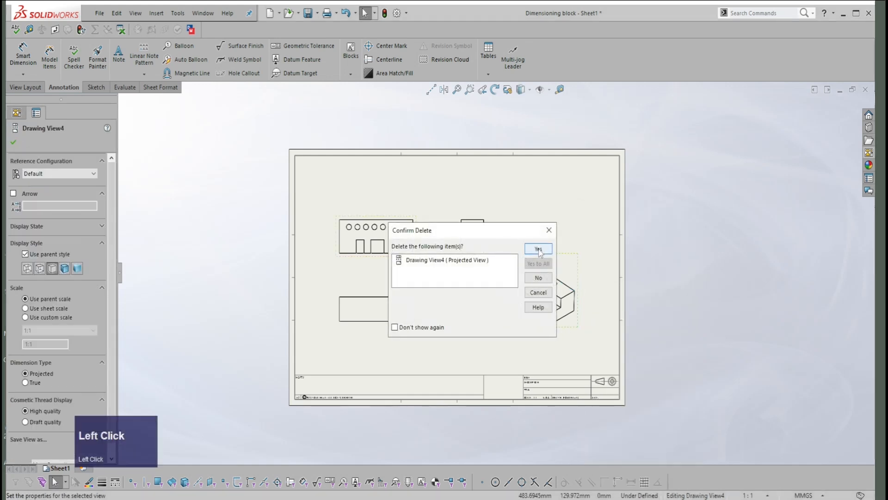
{"action": "left_click", "coordinate": [538, 249]}
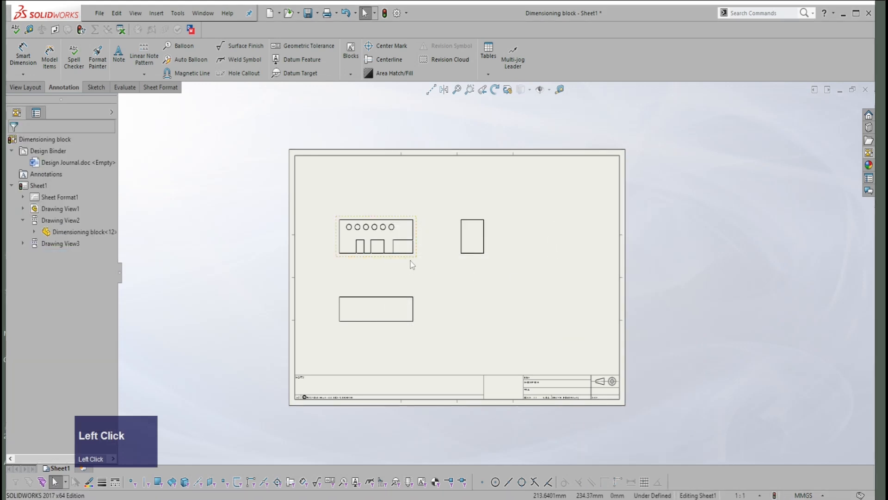
Paste a copy of the front view in the sheet's open area and set its orientation to Isometric.
{"action": "left_click", "coordinate": [418, 263]}
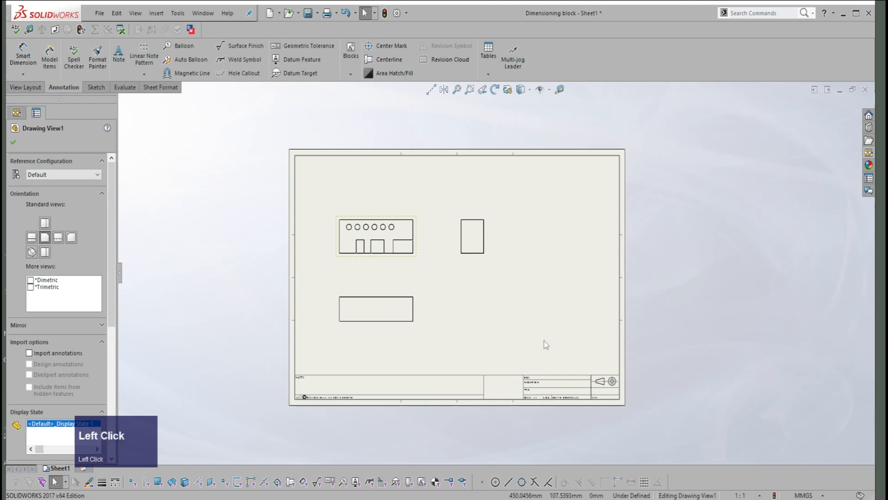
{"action": "left_click", "coordinate": [550, 330]}
{"action": "key", "text": "ctrl+v"}
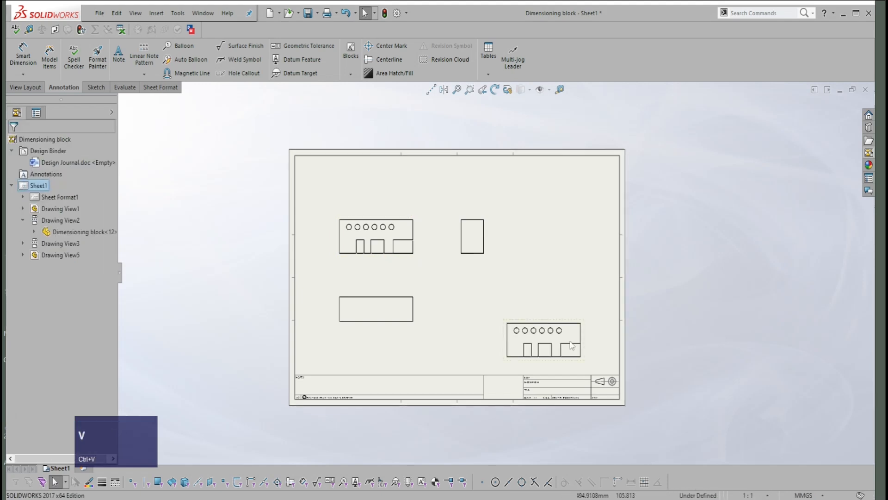
{"action": "left_click_drag", "start_coordinate": [537, 337], "coordinate": [534, 290]}
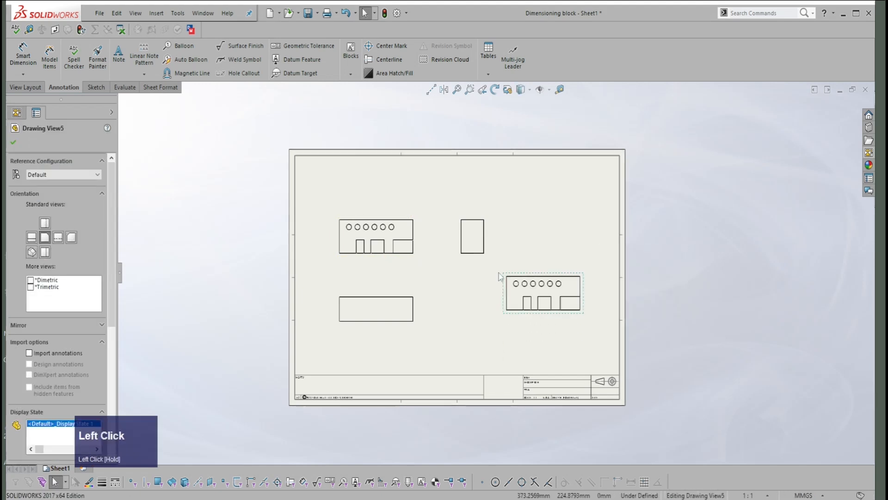
{"action": "left_click", "coordinate": [32, 253]}
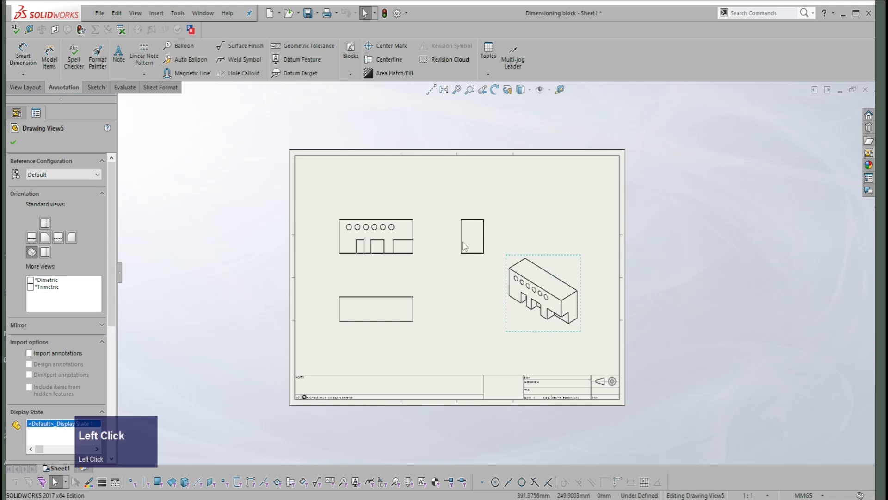
{"action": "left_click", "coordinate": [13, 143]}
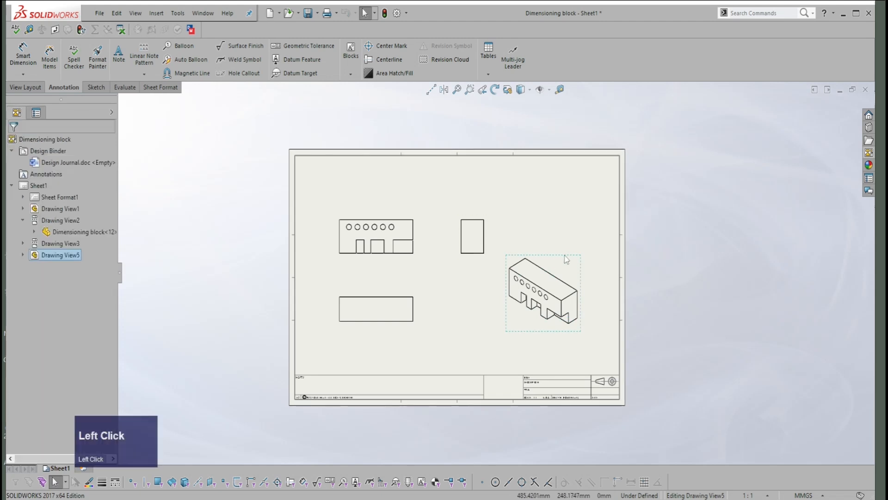
Reorient the copied isometric view in 3D so the holes face upward, and move it beside the side view.
{"action": "left_click", "coordinate": [508, 91]}
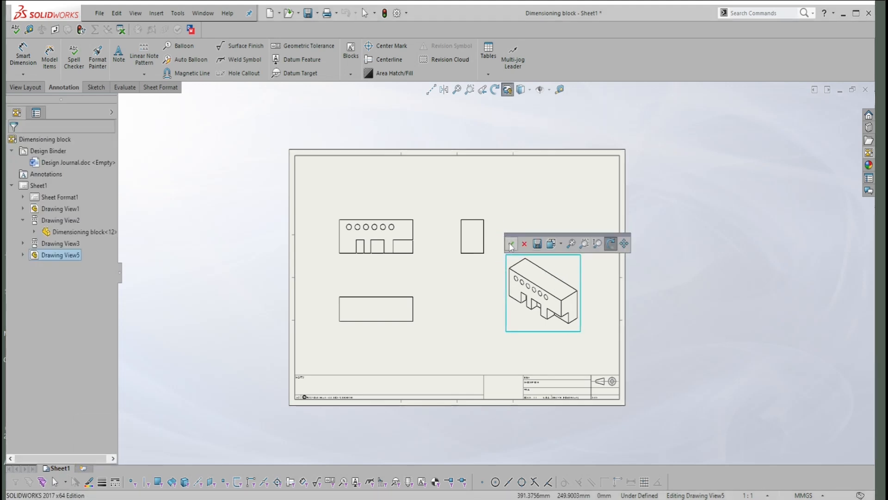
{"action": "mouse_move", "coordinate": [534, 296]}
{"action": "left_mouse_down"}
{"action": "mouse_move", "coordinate": [547, 258]}
{"action": "mouse_move", "coordinate": [563, 256]}
{"action": "mouse_move", "coordinate": [554, 244]}
{"action": "mouse_move", "coordinate": [513, 337]}
{"action": "mouse_move", "coordinate": [573, 269]}
{"action": "mouse_move", "coordinate": [555, 292]}
{"action": "mouse_move", "coordinate": [548, 286]}
{"action": "mouse_move", "coordinate": [570, 264]}
{"action": "mouse_move", "coordinate": [492, 331]}
{"action": "left_mouse_up"}
{"action": "mouse_move", "coordinate": [549, 282]}
{"action": "left_mouse_down"}
{"action": "mouse_move", "coordinate": [571, 272]}
{"action": "mouse_move", "coordinate": [540, 268]}
{"action": "mouse_move", "coordinate": [565, 311]}
{"action": "left_mouse_up"}
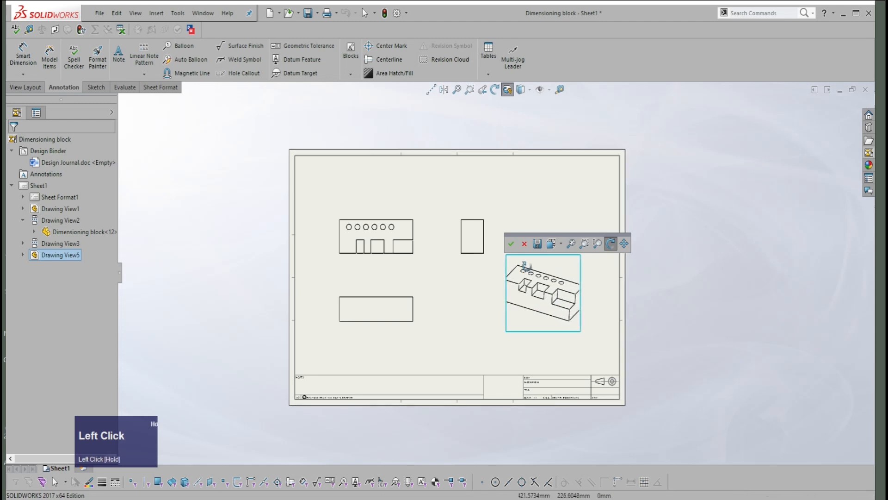
{"action": "left_click", "coordinate": [511, 244]}
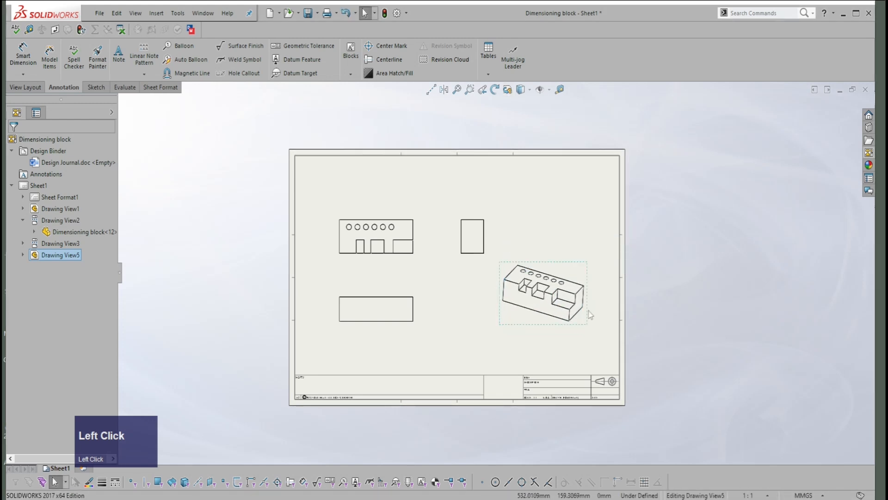
{"action": "left_click_drag", "start_coordinate": [589, 323], "coordinate": [604, 269]}
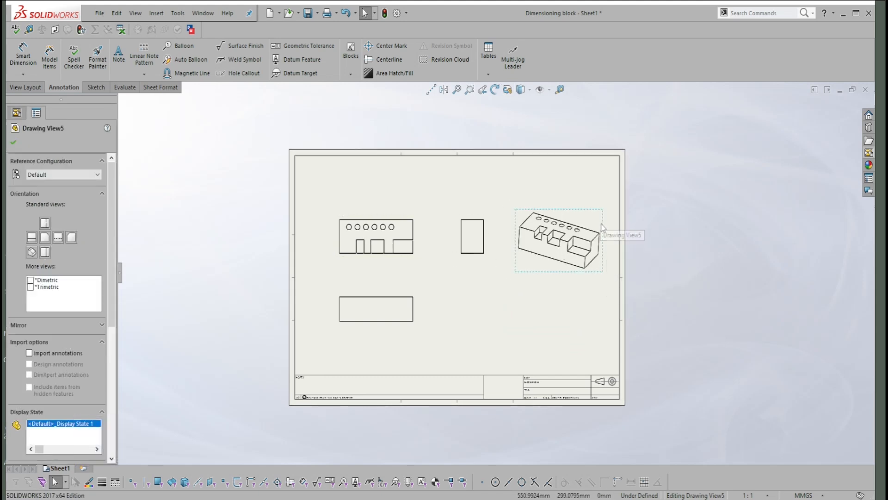
{"action": "left_click", "coordinate": [604, 221]}
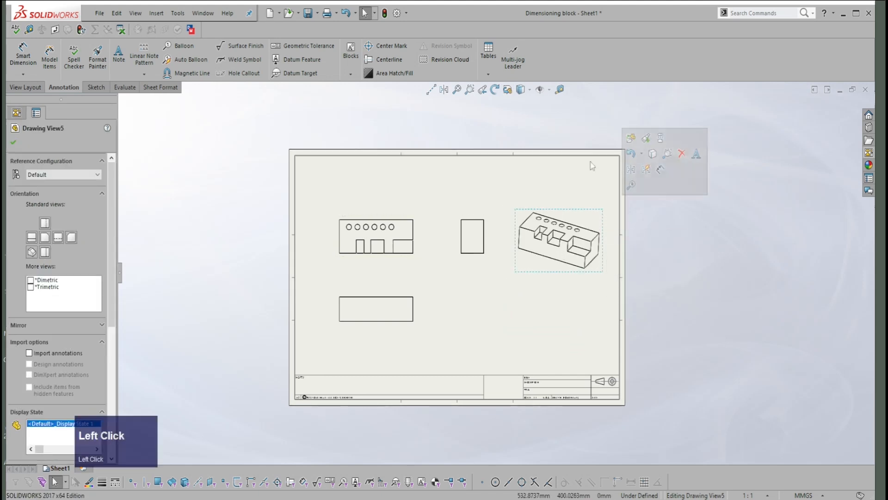
Display the pictorial view as Shaded With Edges and move it down into the open area beside the lower view.
{"action": "left_click", "coordinate": [520, 91]}
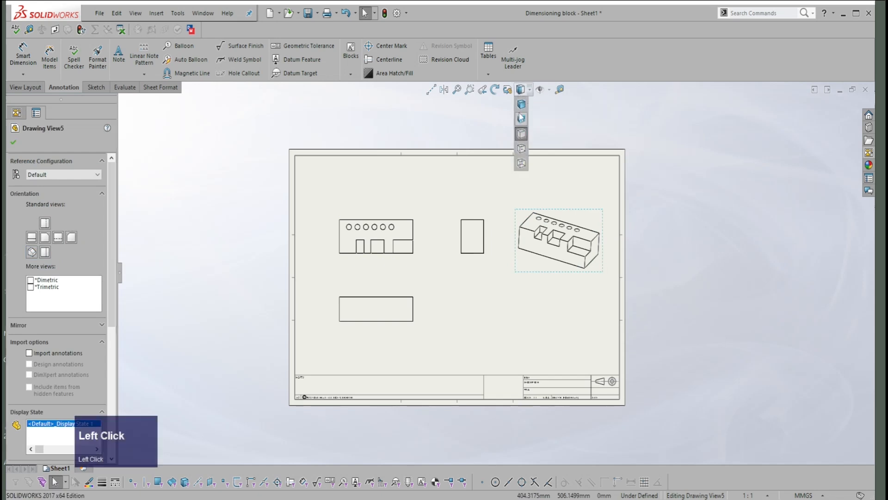
{"action": "left_click", "coordinate": [522, 105]}
{"action": "scroll", "coordinate": [595, 277], "scroll_direction": "down", "scroll_amount": 2}
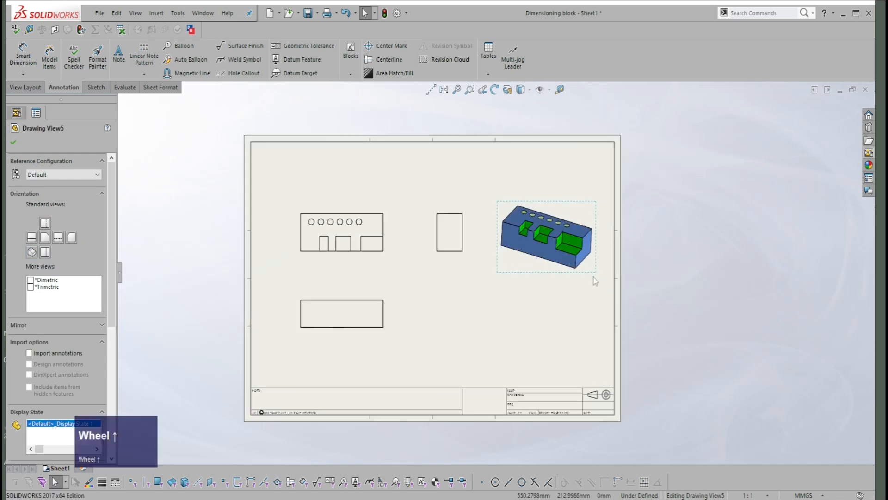
{"action": "left_click_drag", "start_coordinate": [594, 277], "coordinate": [588, 345]}
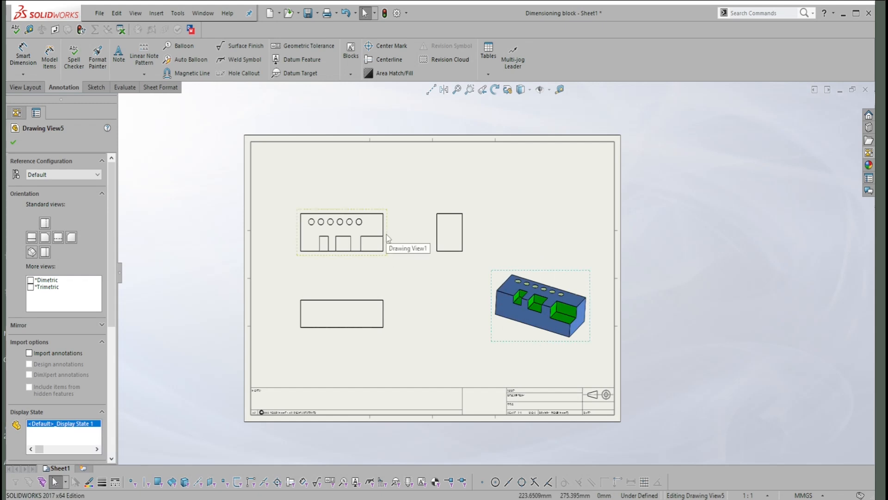
{"action": "left_click", "coordinate": [400, 290]}
Change the lower projected view's display style to Hidden Lines Visible.
{"action": "scroll", "coordinate": [326, 273], "scroll_direction": "up", "scroll_amount": 2}
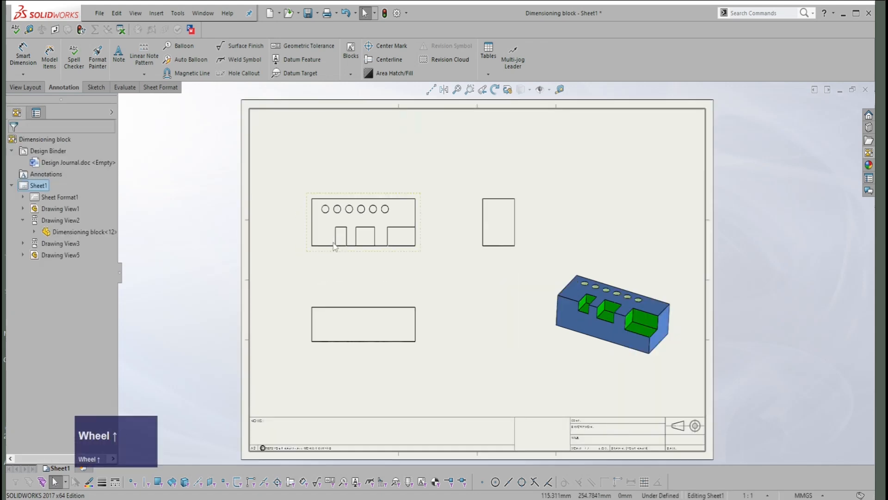
{"action": "scroll", "coordinate": [335, 245], "scroll_direction": "up", "scroll_amount": 1}
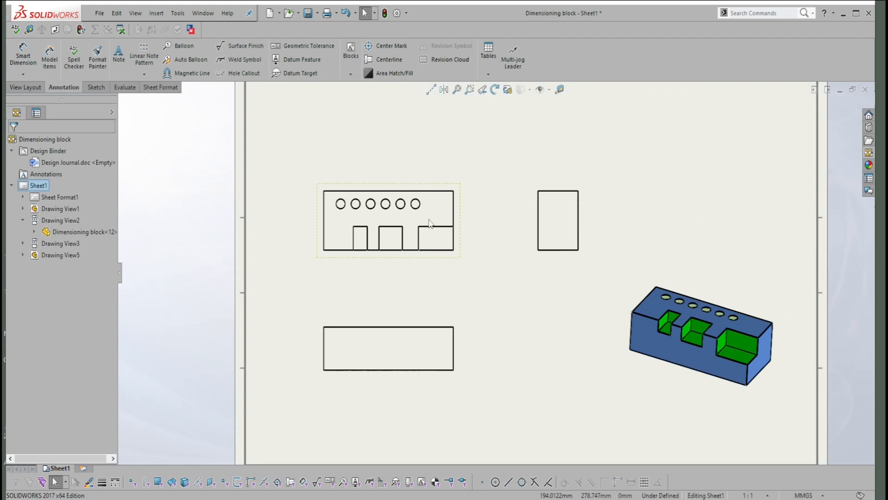
{"action": "left_click", "coordinate": [391, 353]}
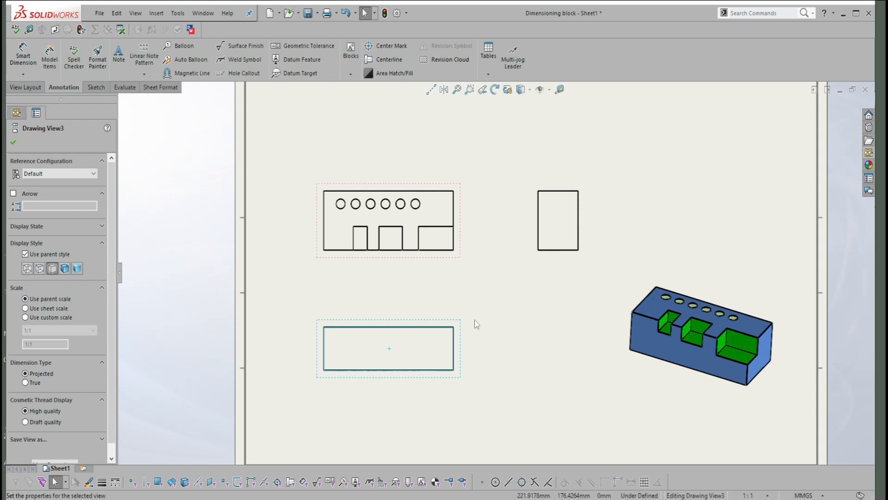
{"action": "left_click", "coordinate": [527, 90]}
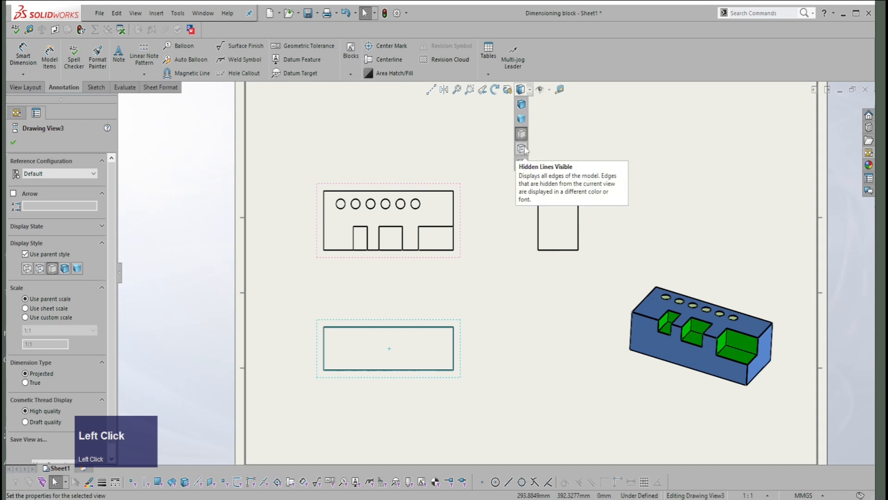
{"action": "left_click", "coordinate": [521, 164]}
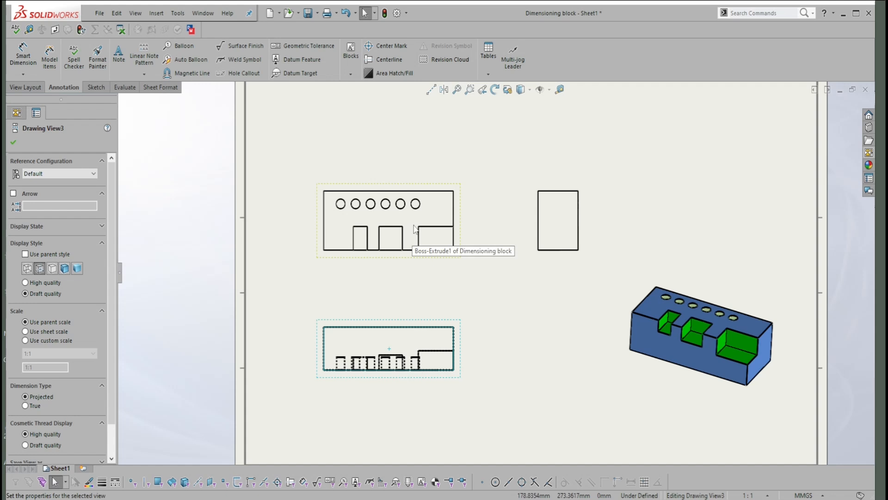
{"action": "key", "text": "Escape"}
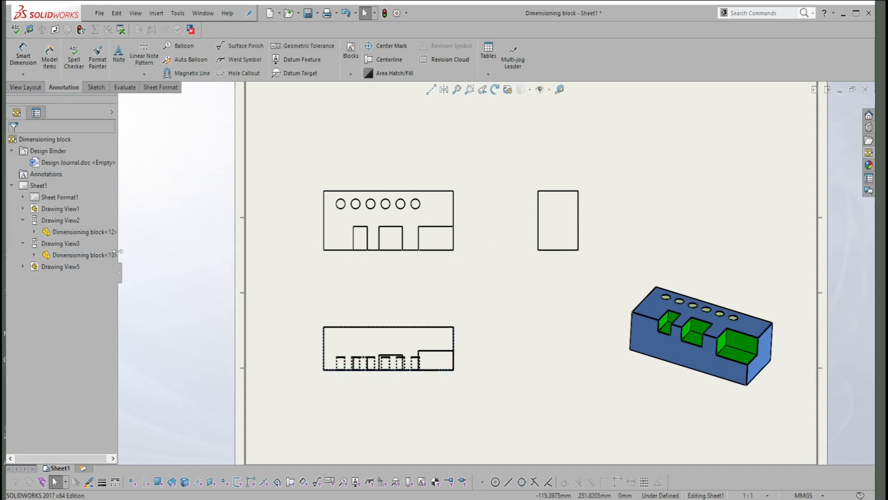
Change the parent view's orientation to Bottom and finally to Top, accepting the change to its dependent views.
{"action": "left_click", "coordinate": [376, 269]}
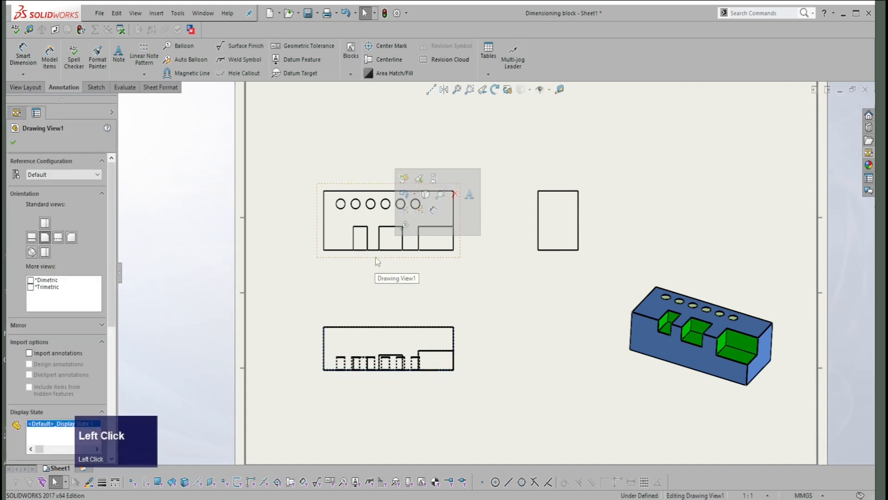
{"action": "left_click", "coordinate": [45, 252]}
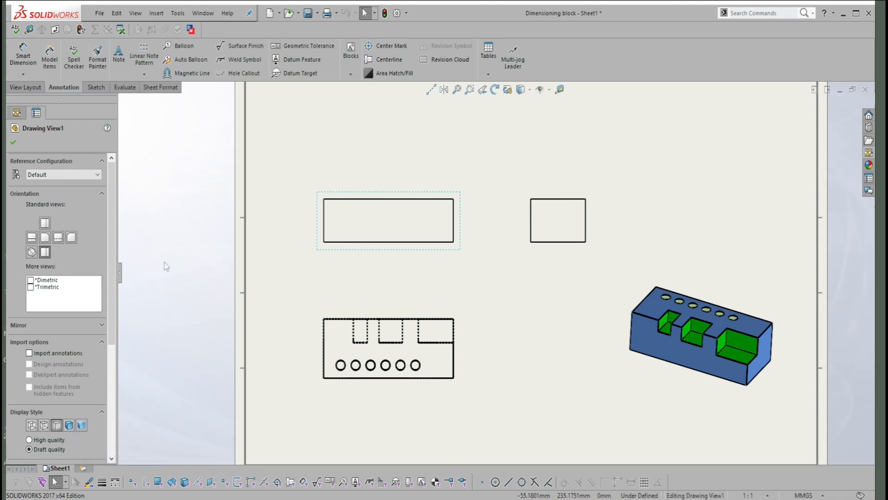
{"action": "left_click", "coordinate": [45, 224]}
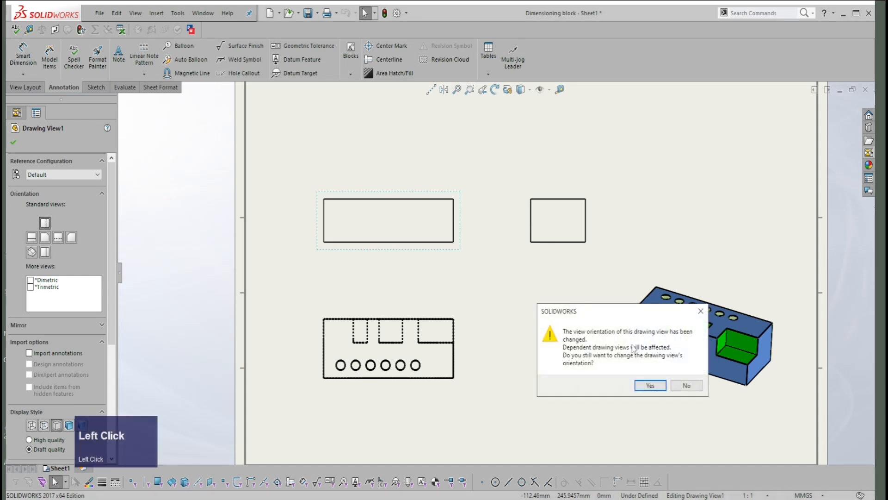
{"action": "left_click", "coordinate": [646, 386]}
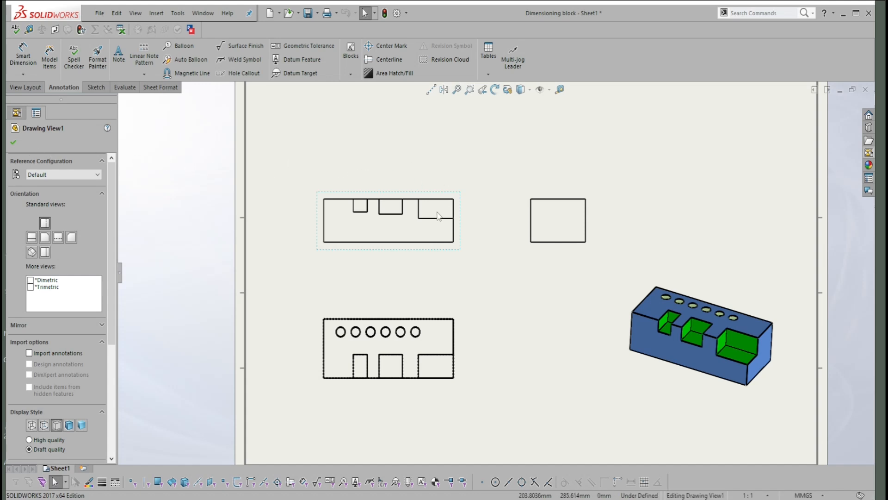
Attach datum feature A to the bottom edge of the upper view, placing the symbol on an extension line beyond the view's left side.
{"action": "scroll", "coordinate": [332, 248], "scroll_direction": "up", "scroll_amount": 1}
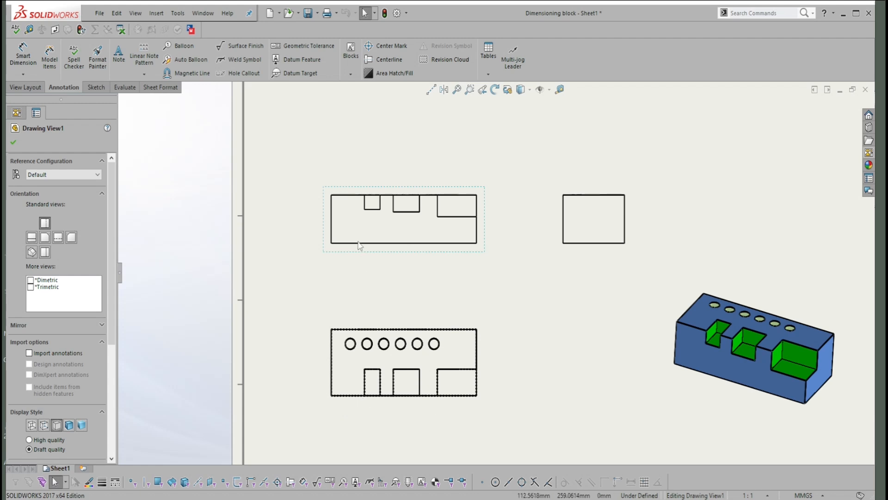
{"action": "left_click", "coordinate": [310, 59]}
{"action": "left_click", "coordinate": [331, 243]}
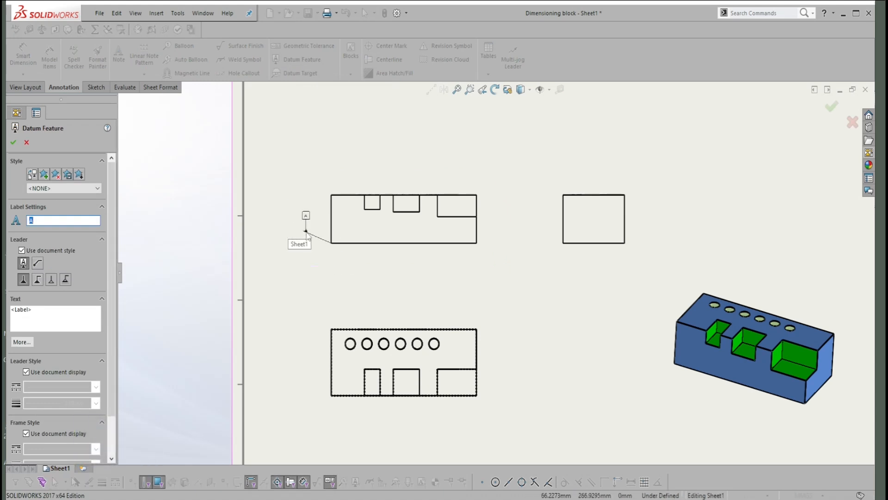
{"action": "scroll", "coordinate": [309, 218], "scroll_direction": "up", "scroll_amount": 3}
{"action": "scroll", "coordinate": [311, 226], "scroll_direction": "up", "scroll_amount": 3}
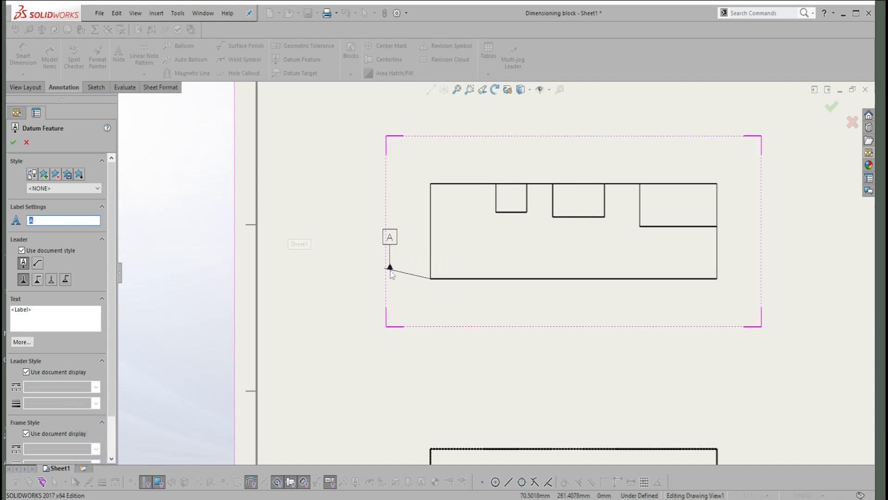
{"action": "left_click", "coordinate": [439, 280]}
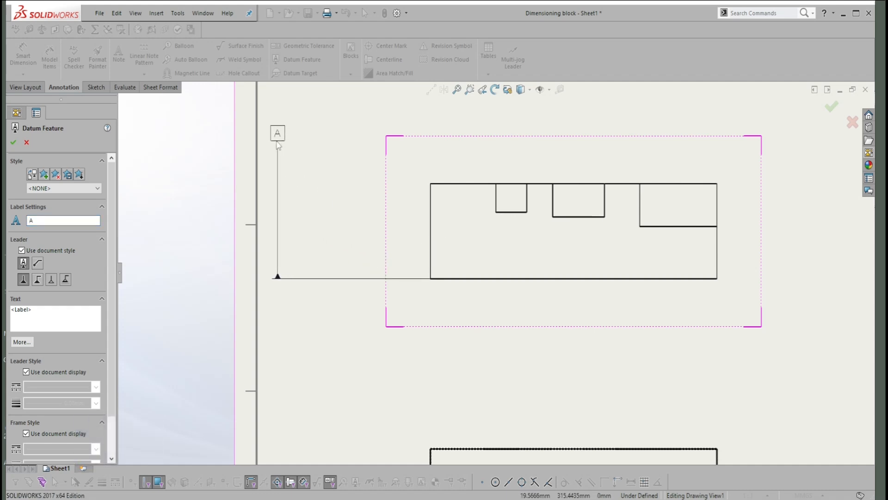
{"action": "left_click", "coordinate": [276, 153]}
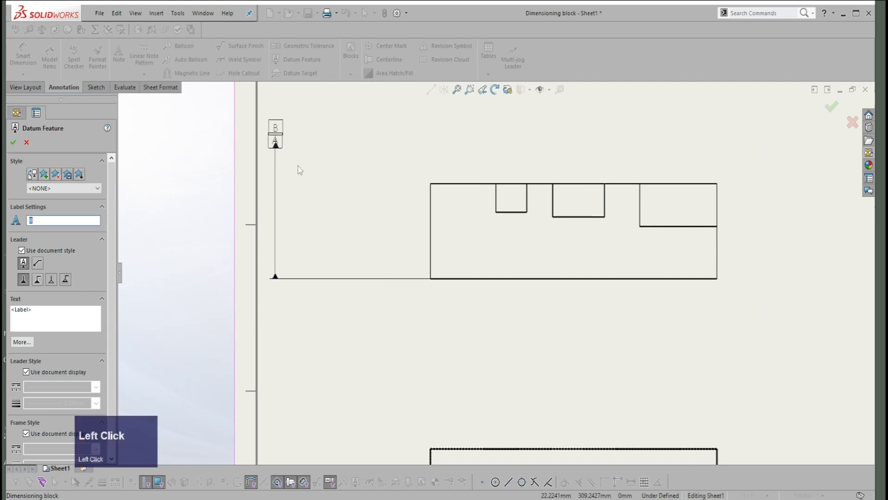
Attach datum feature B to the left edge of the lower view, placing the symbol below and outside the view.
{"action": "scroll", "coordinate": [417, 202], "scroll_direction": "down", "scroll_amount": 3}
{"action": "scroll", "coordinate": [482, 298], "scroll_direction": "down", "scroll_amount": 2}
{"action": "scroll", "coordinate": [595, 364], "scroll_direction": "up", "scroll_amount": 5}
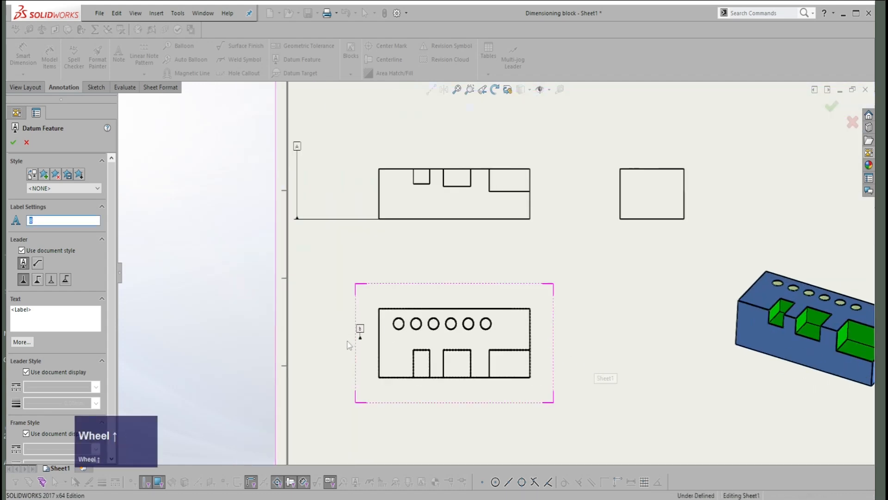
{"action": "left_click", "coordinate": [379, 359]}
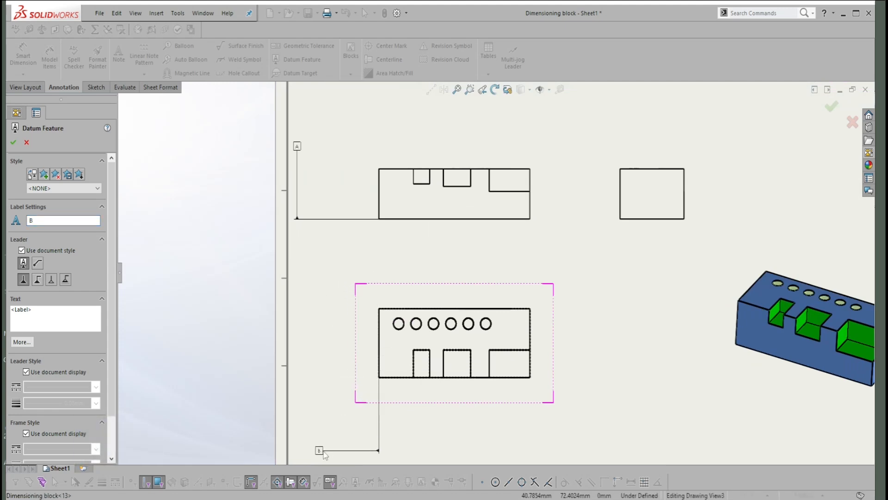
{"action": "left_click", "coordinate": [322, 455]}
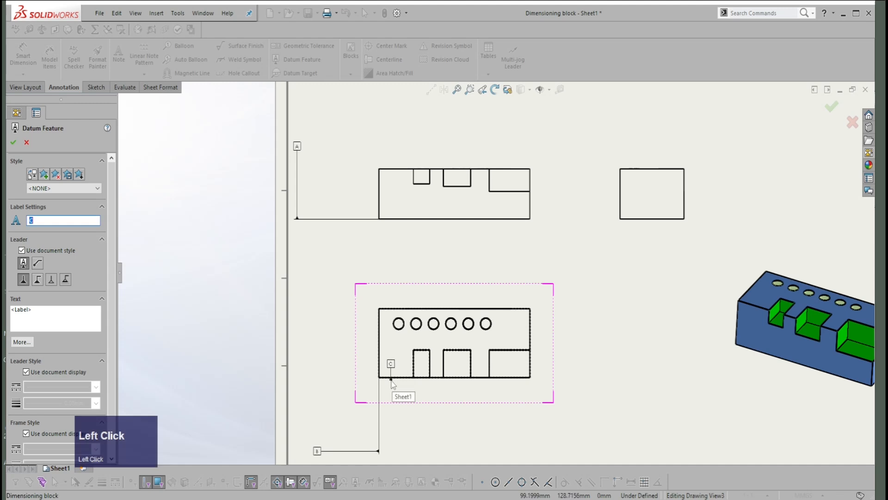
{"action": "left_click", "coordinate": [358, 379]}
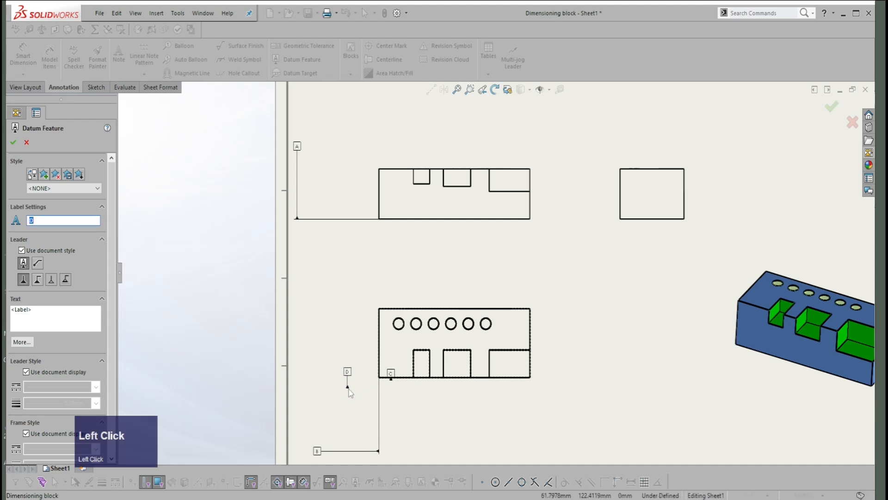
{"action": "key", "text": "Escape"}
{"action": "left_click", "coordinate": [392, 384]}
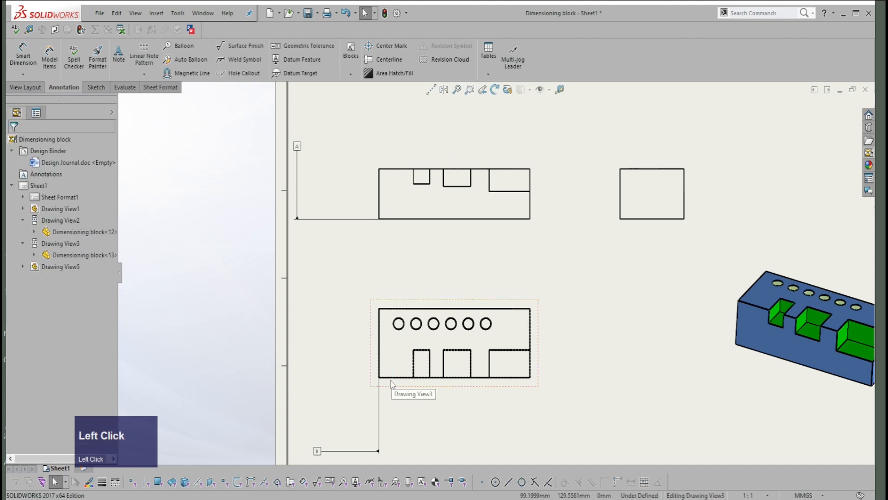
Attach a datum feature labelled C to the lower view's bottom edge, placing the symbol on an extension line to the view's left.
{"action": "left_click", "coordinate": [296, 59]}
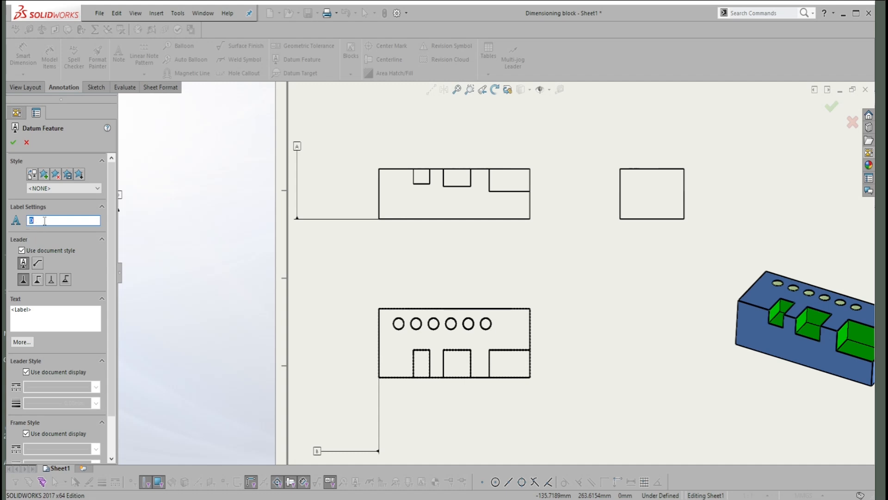
{"action": "type", "text": "C"}
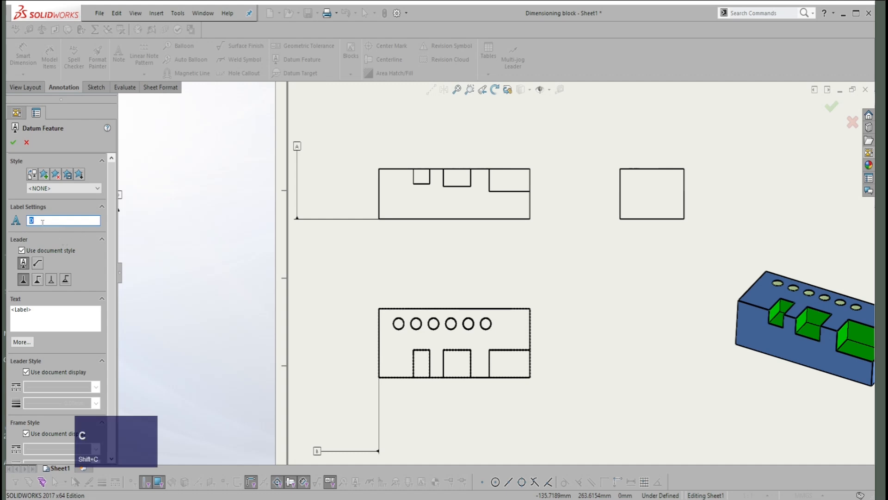
{"action": "left_click", "coordinate": [42, 222]}
{"action": "type", "text": "C"}
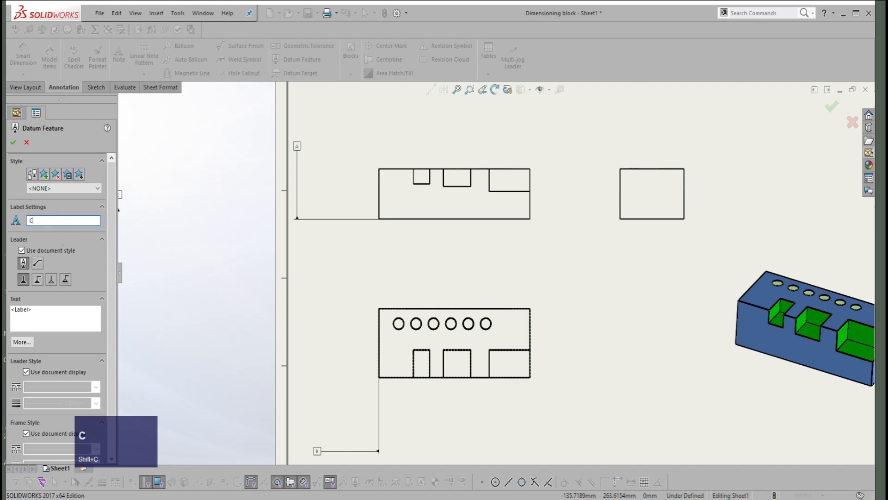
{"action": "left_click", "coordinate": [393, 377]}
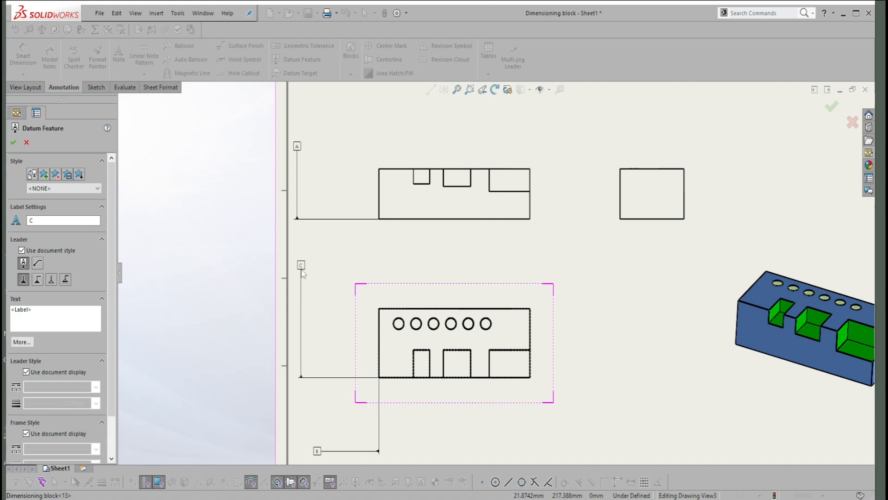
{"action": "left_click", "coordinate": [301, 271]}
{"action": "key", "text": "Escape"}
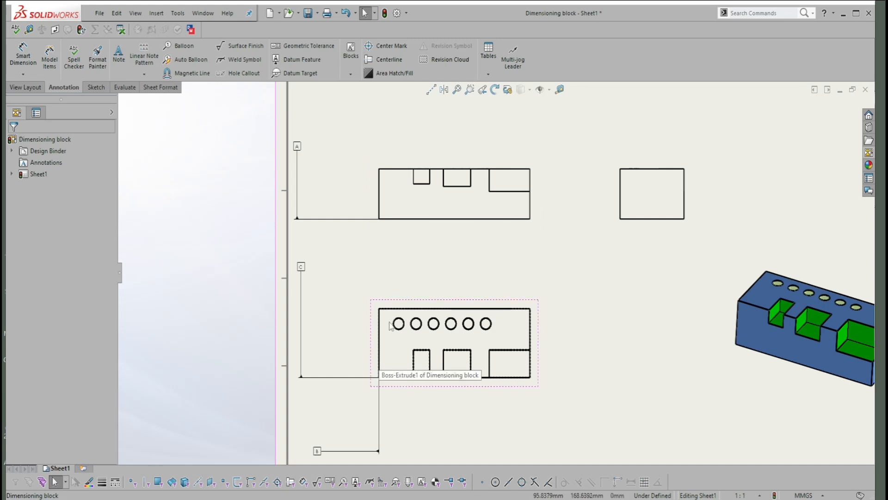
Dimension the distance from the upper view's left edge to the left side of the first slot, placing it below the view.
{"action": "key", "text": "alt+q"}
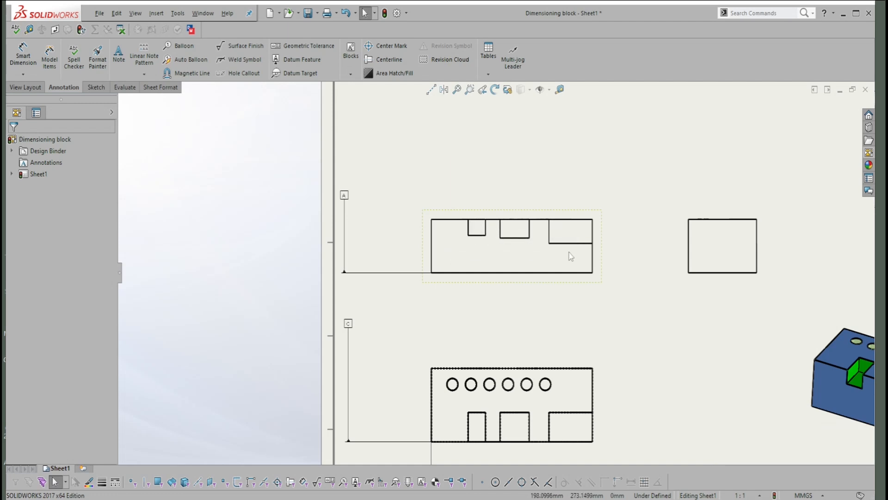
{"action": "scroll", "coordinate": [506, 437], "scroll_direction": "up", "scroll_amount": 2}
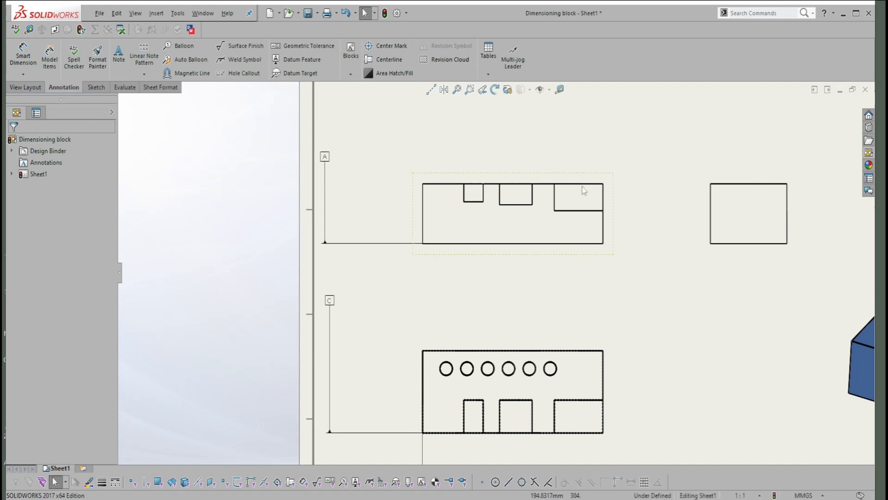
{"action": "right_click_drag", "start_coordinate": [648, 227], "coordinate": [655, 182]}
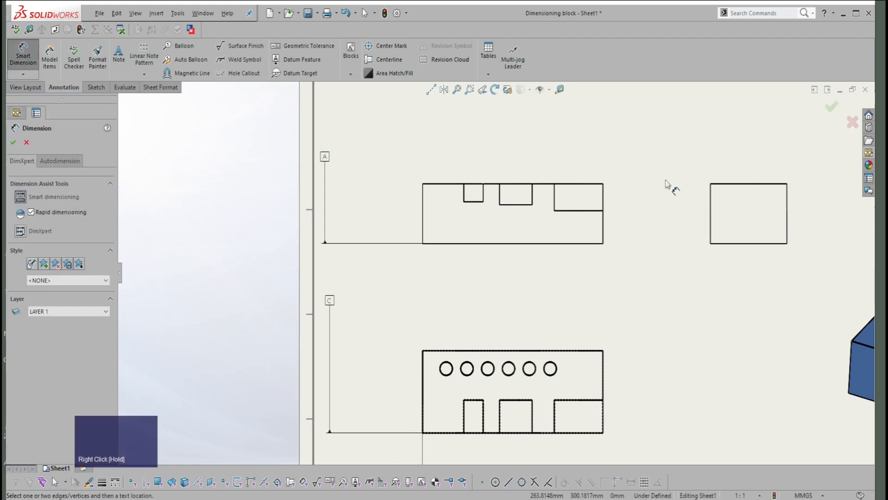
{"action": "left_click", "coordinate": [422, 227]}
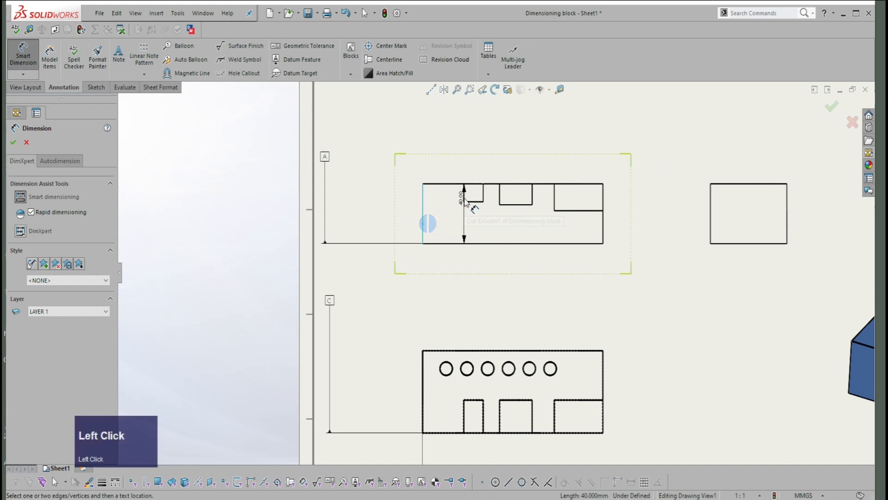
{"action": "left_click", "coordinate": [465, 198]}
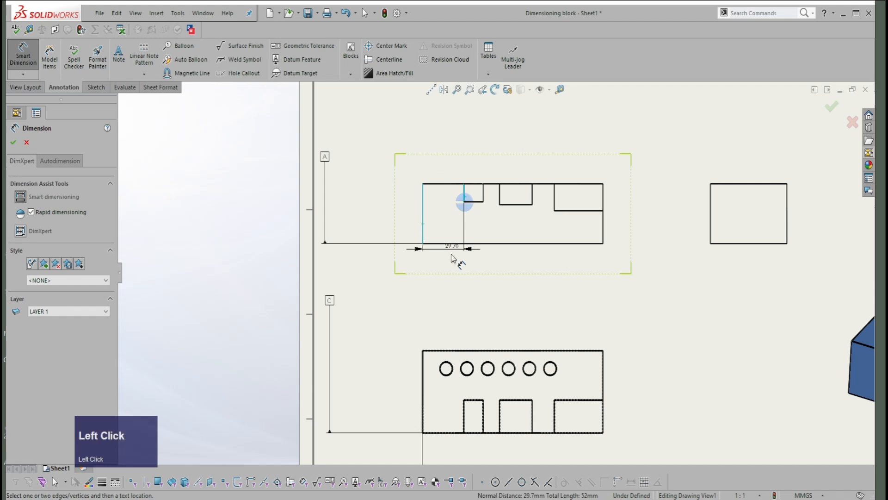
{"action": "left_click", "coordinate": [449, 267]}
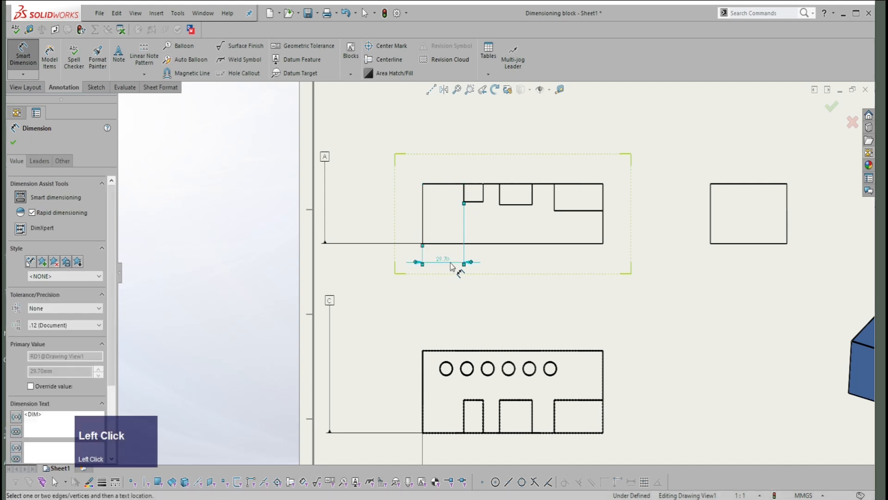
Dimension the distances from the upper view's left edge to the second slot's left side and the corner step's vertical side, stacked below the view.
{"action": "left_click", "coordinate": [423, 211]}
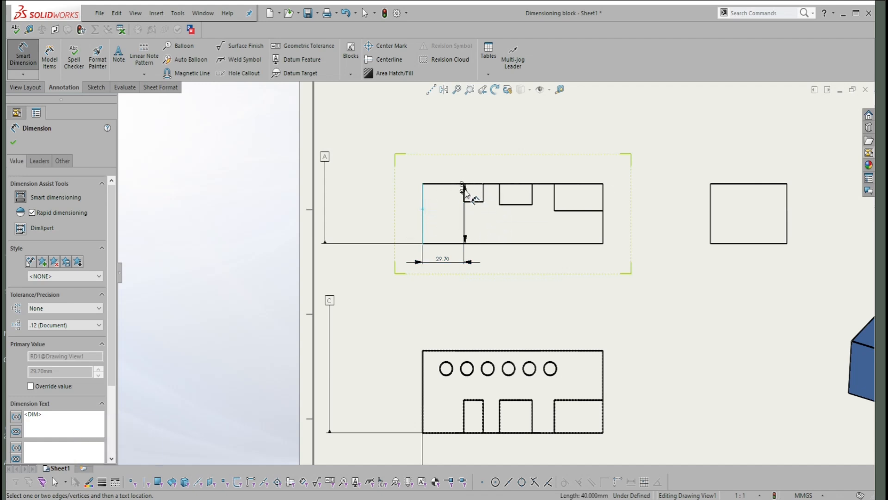
{"action": "left_click", "coordinate": [498, 205]}
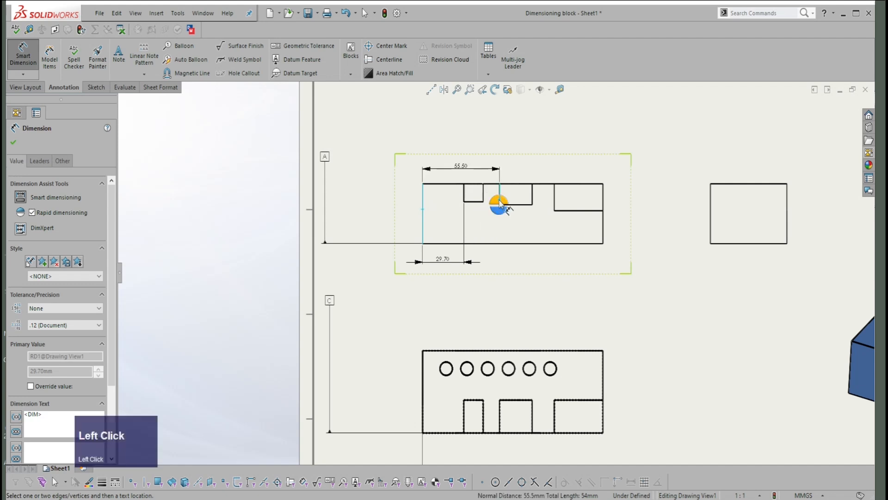
{"action": "left_click", "coordinate": [481, 281]}
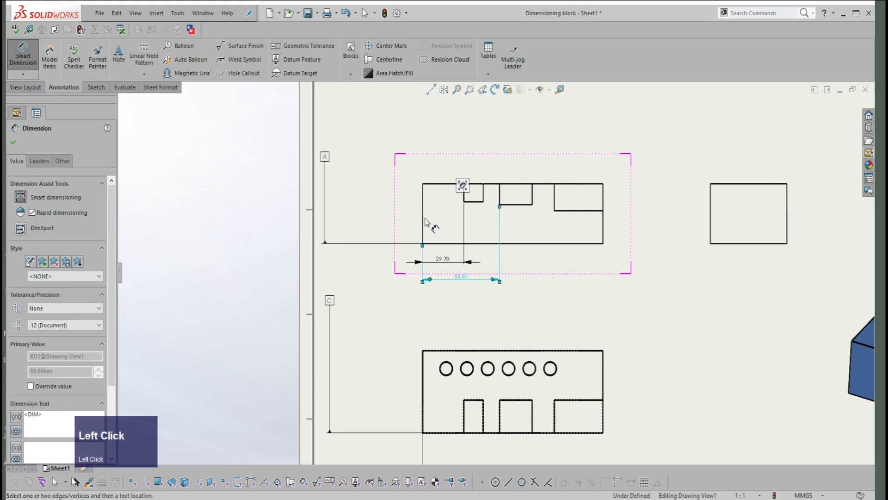
{"action": "left_click", "coordinate": [423, 221]}
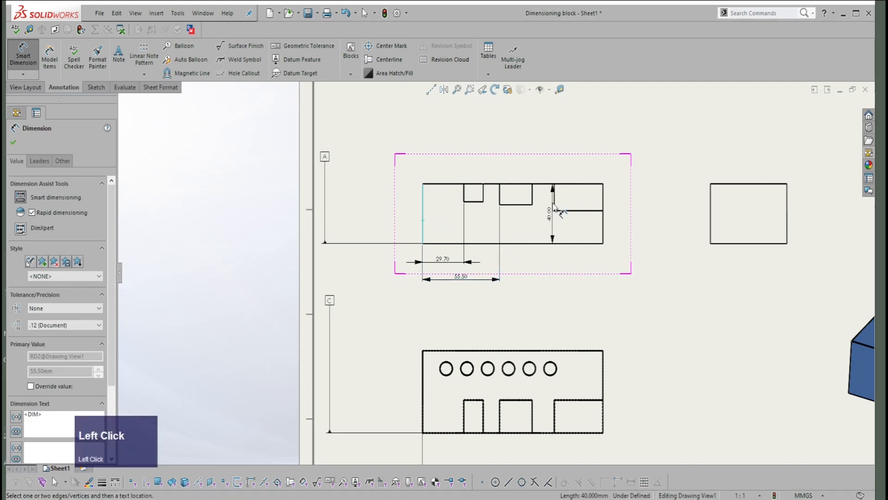
{"action": "left_click", "coordinate": [555, 204]}
{"action": "left_click", "coordinate": [502, 296]}
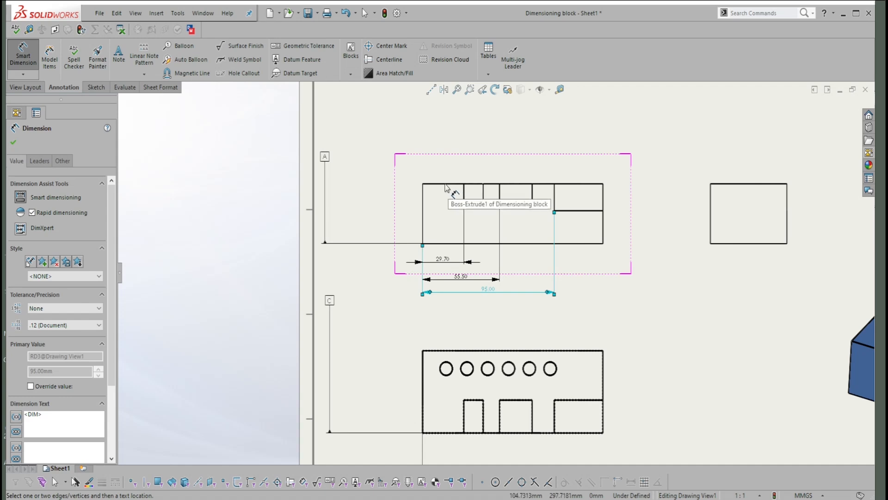
Try dimensioning the slot depths from the upper view's top edge, and delete the first slot's depth dimension.
{"action": "scroll", "coordinate": [440, 186], "scroll_direction": "up", "scroll_amount": 3}
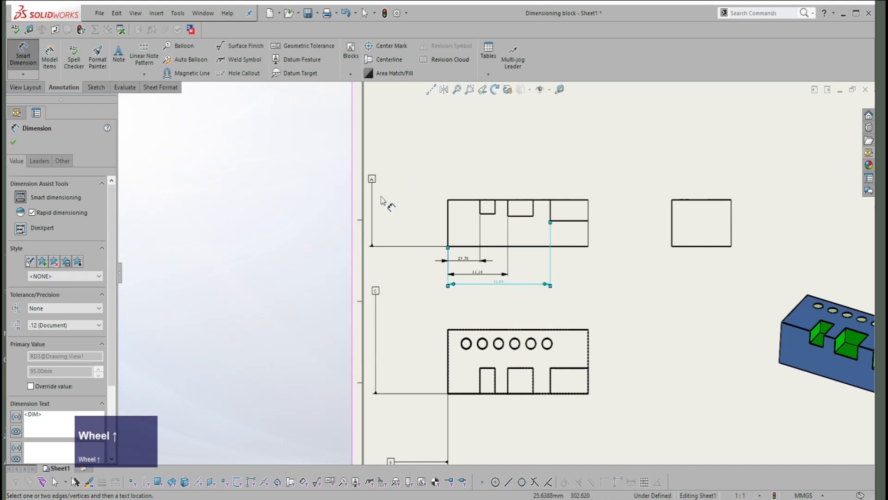
{"action": "scroll", "coordinate": [458, 254], "scroll_direction": "up", "scroll_amount": 1}
{"action": "scroll", "coordinate": [466, 195], "scroll_direction": "up", "scroll_amount": 1}
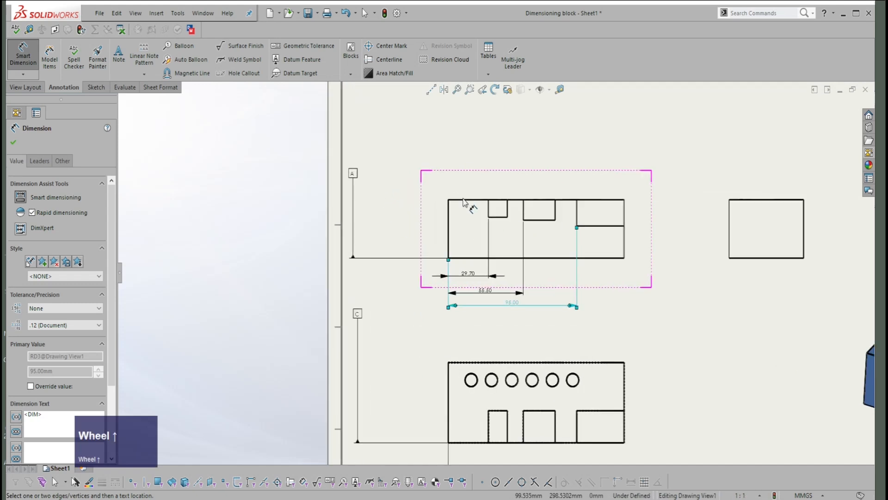
{"action": "left_click", "coordinate": [460, 203]}
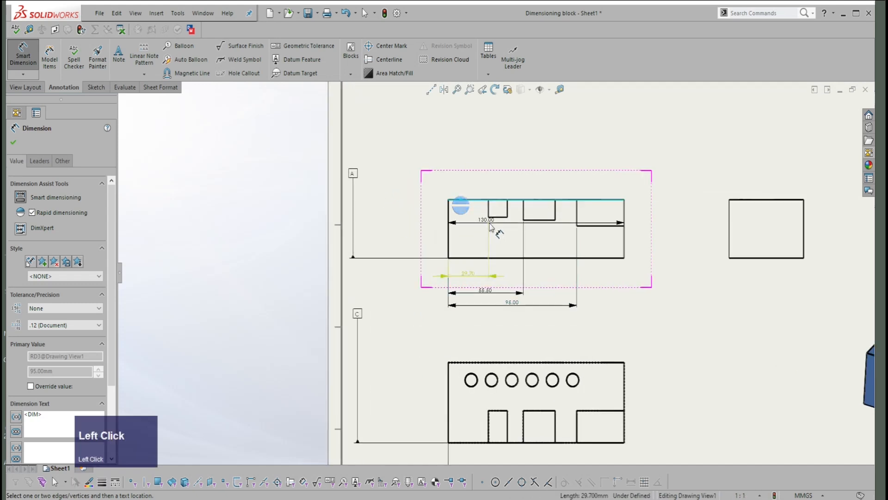
{"action": "left_click", "coordinate": [502, 217]}
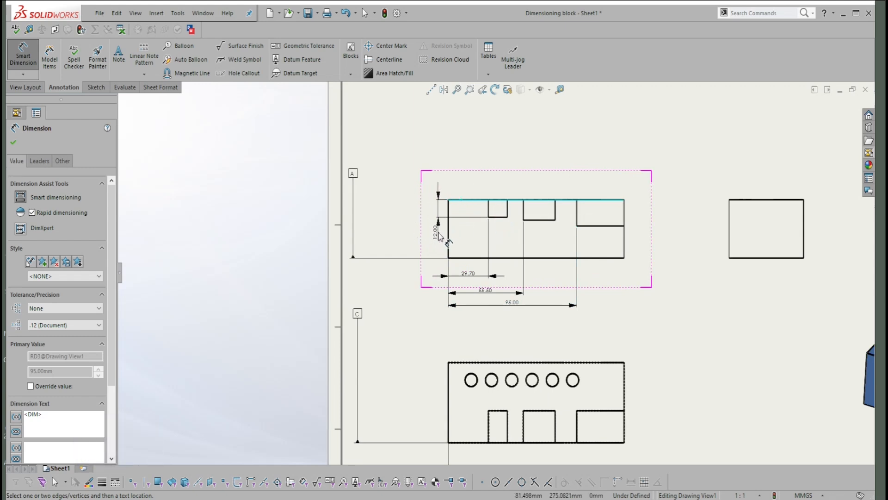
{"action": "left_click", "coordinate": [438, 235]}
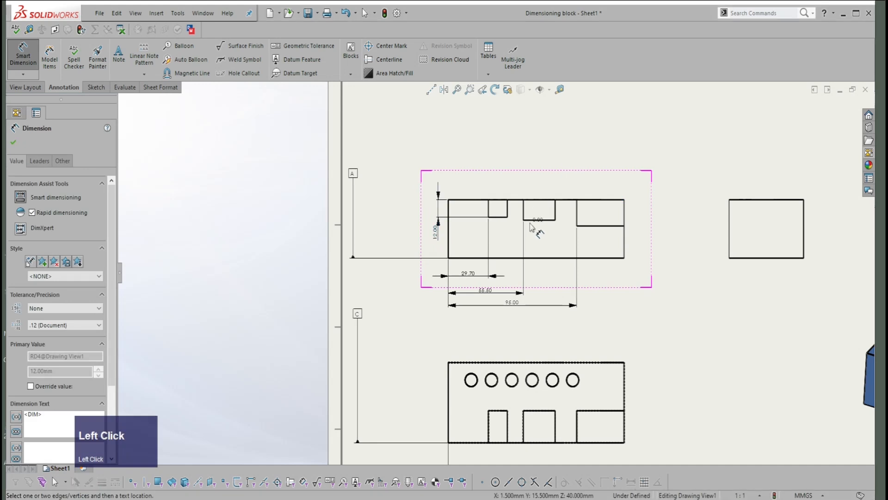
{"action": "left_click", "coordinate": [530, 222]}
{"action": "left_click", "coordinate": [419, 232]}
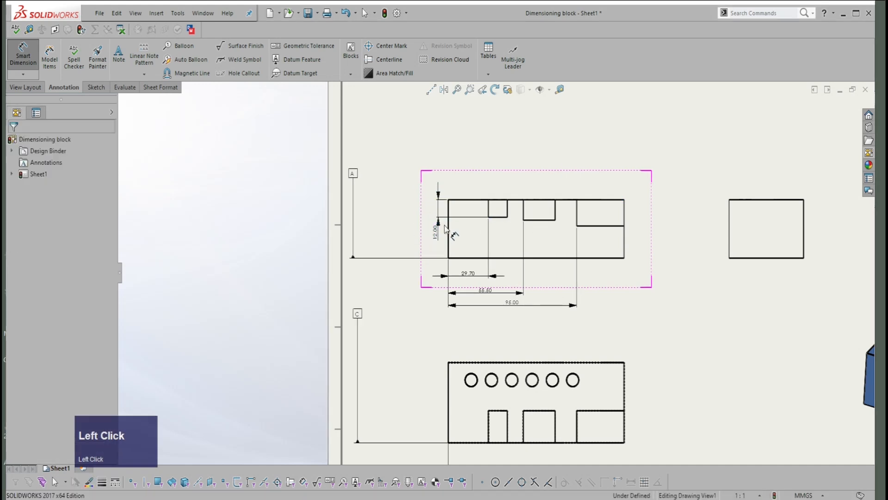
{"action": "left_click", "coordinate": [437, 229]}
{"action": "key", "text": "Delete"}
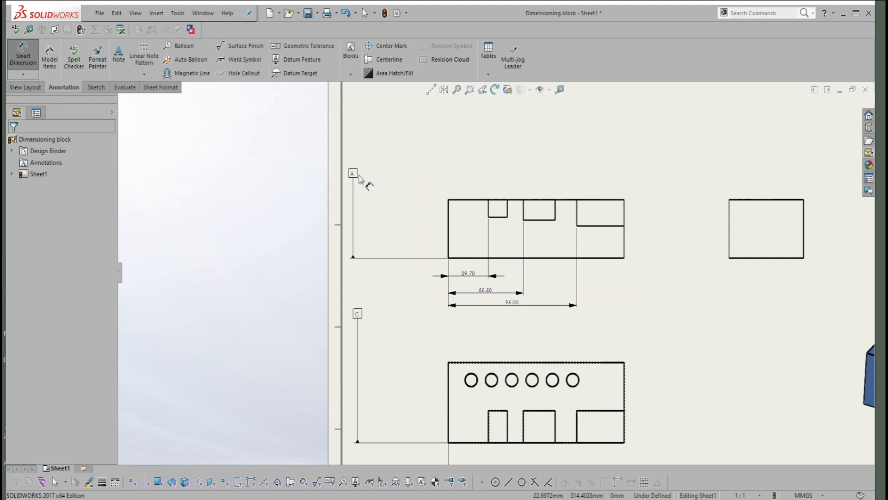
Dimension the heights from the upper view's bottom edge to the floors of the first and second slots, placing both outside its left side.
{"action": "left_click", "coordinate": [458, 257]}
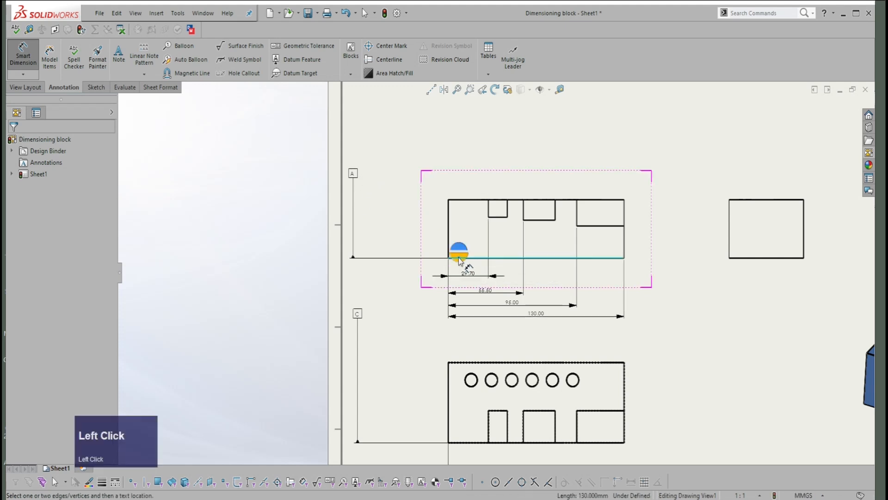
{"action": "left_click", "coordinate": [498, 217]}
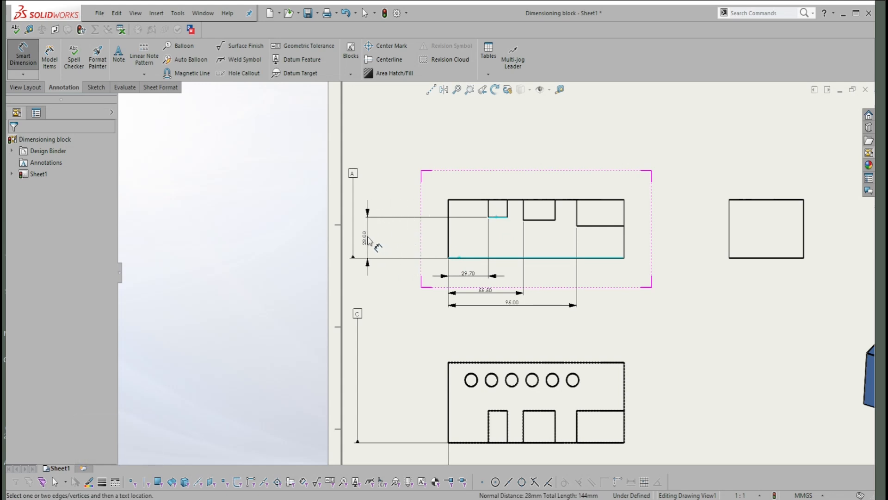
{"action": "left_click", "coordinate": [369, 239]}
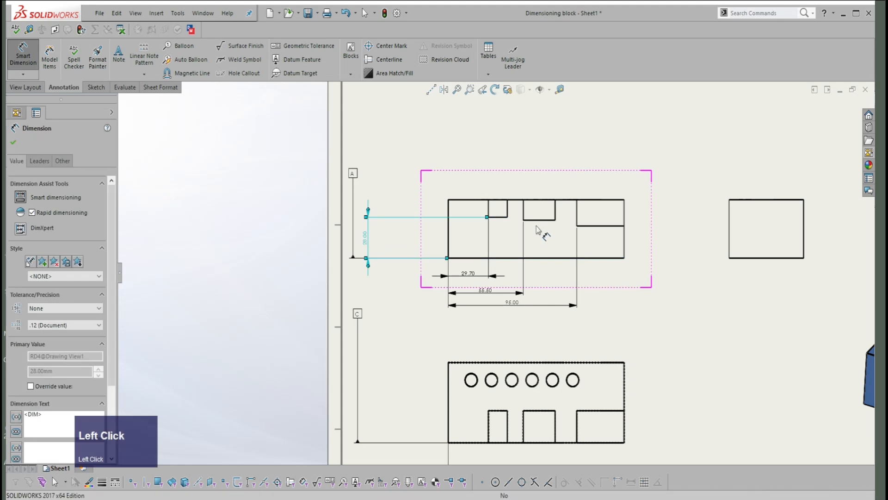
{"action": "left_click", "coordinate": [530, 257]}
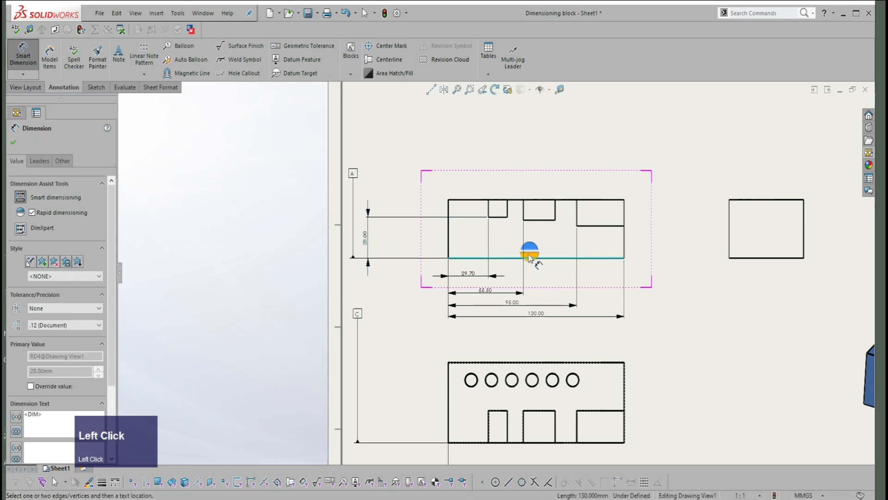
{"action": "left_click", "coordinate": [541, 219]}
{"action": "left_click", "coordinate": [392, 252]}
Dimension the block's overall length in the upper view, placing the dimension above the top edge.
{"action": "left_click", "coordinate": [622, 232]}
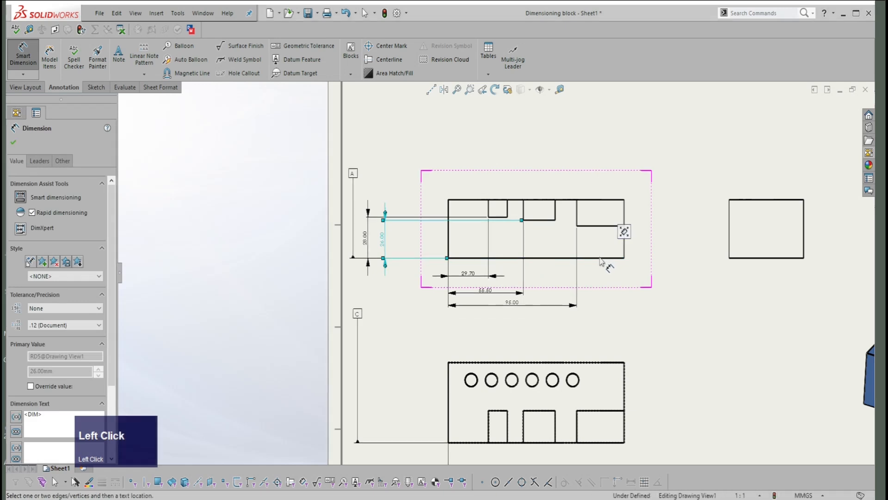
{"action": "left_click", "coordinate": [601, 229]}
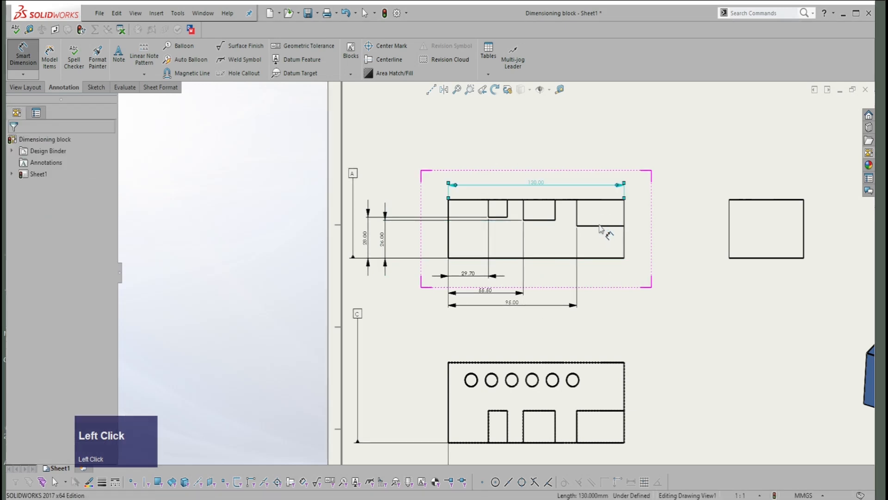
{"action": "left_click", "coordinate": [601, 260]}
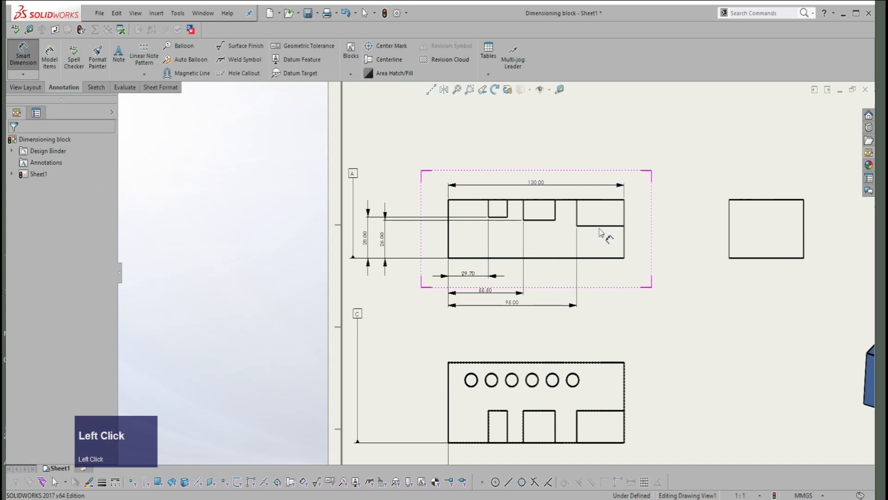
Dimension the height from the upper view's bottom edge to the corner step's floor, placing it between the view and the slot height dimensions.
{"action": "left_click", "coordinate": [591, 258]}
{"action": "left_click", "coordinate": [592, 226]}
{"action": "left_click", "coordinate": [410, 256]}
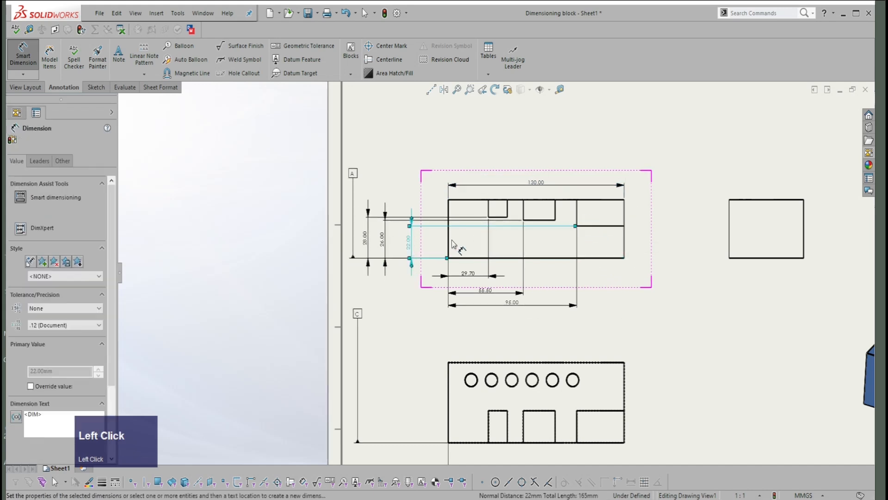
{"action": "left_click", "coordinate": [559, 234]}
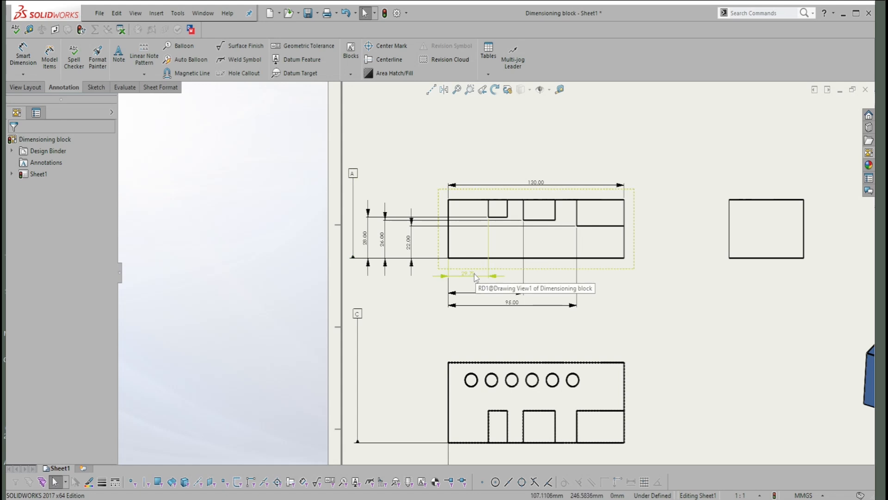
Move the overall length dimension farther above the upper view.
{"action": "scroll", "coordinate": [463, 407], "scroll_direction": "down", "scroll_amount": 3}
{"action": "scroll", "coordinate": [426, 415], "scroll_direction": "up", "scroll_amount": 2}
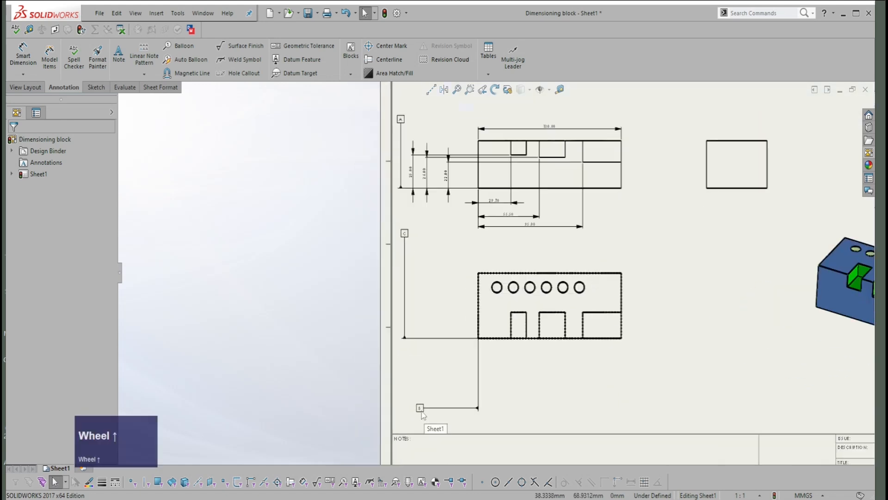
{"action": "scroll", "coordinate": [508, 163], "scroll_direction": "up", "scroll_amount": 2}
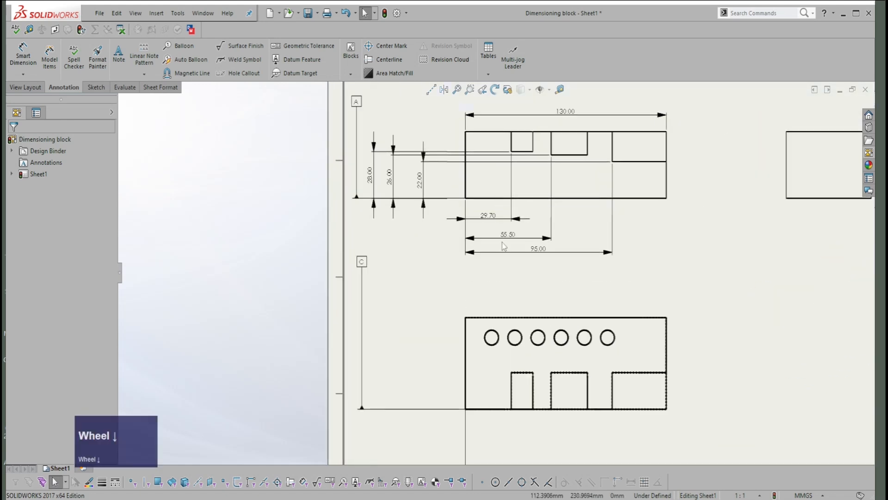
{"action": "scroll", "coordinate": [511, 238], "scroll_direction": "up", "scroll_amount": 3}
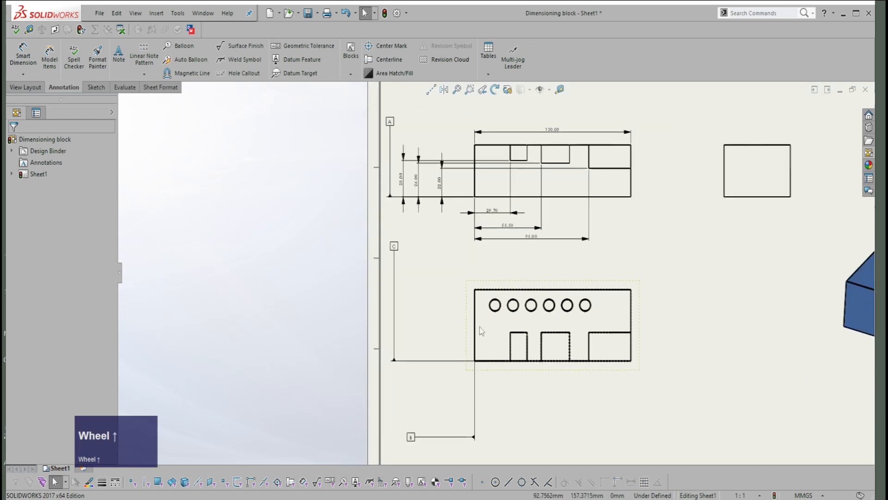
{"action": "scroll", "coordinate": [465, 180], "scroll_direction": "up", "scroll_amount": 1}
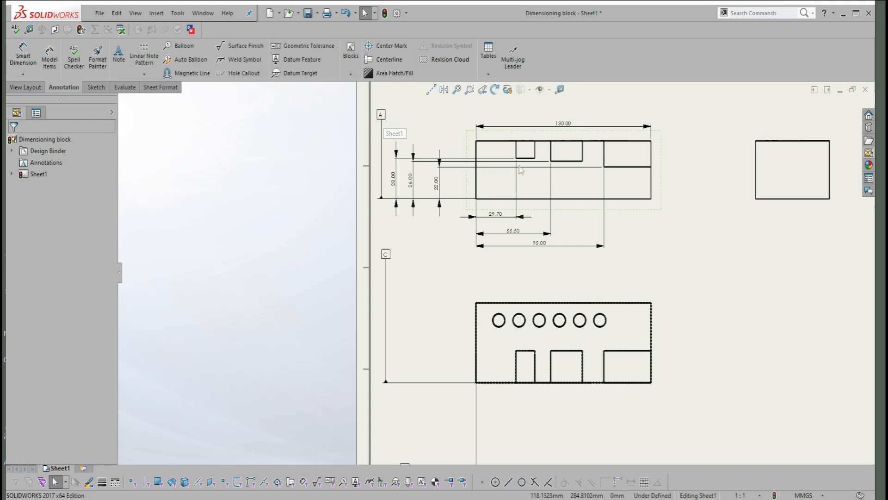
{"action": "scroll", "coordinate": [537, 139], "scroll_direction": "down", "scroll_amount": 1}
{"action": "scroll", "coordinate": [560, 168], "scroll_direction": "up", "scroll_amount": 2}
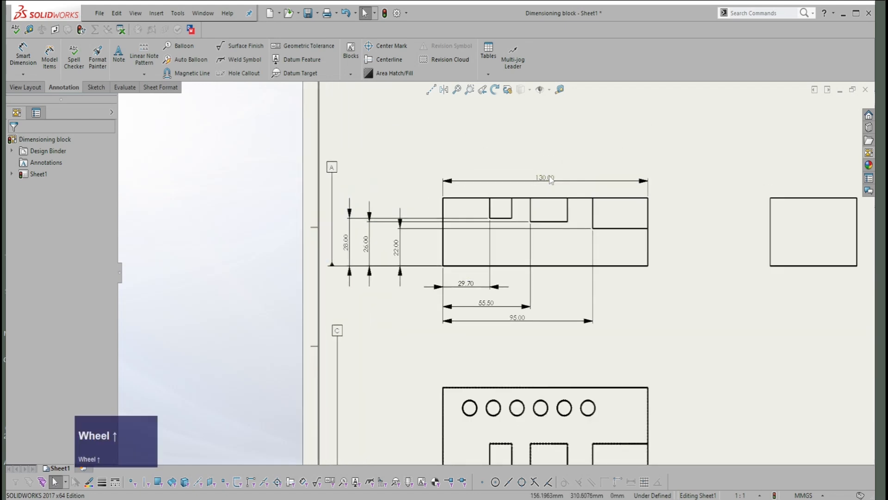
{"action": "left_click_drag", "start_coordinate": [559, 169], "coordinate": [560, 104]}
Dimension the upper view's overall height outside its right edge, and move the overall length and height dimensions farther outward.
{"action": "scroll", "coordinate": [578, 139], "scroll_direction": "up", "scroll_amount": 2}
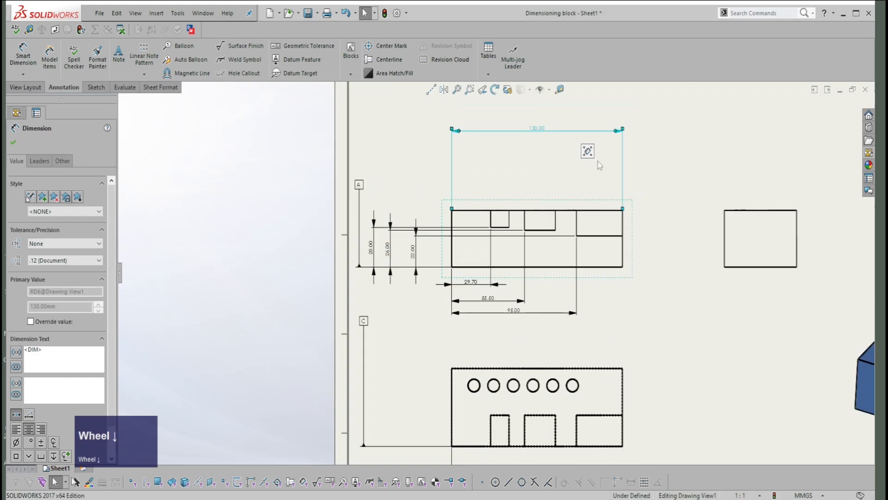
{"action": "right_click_drag", "start_coordinate": [669, 242], "coordinate": [664, 227]}
{"action": "left_click", "coordinate": [620, 269]}
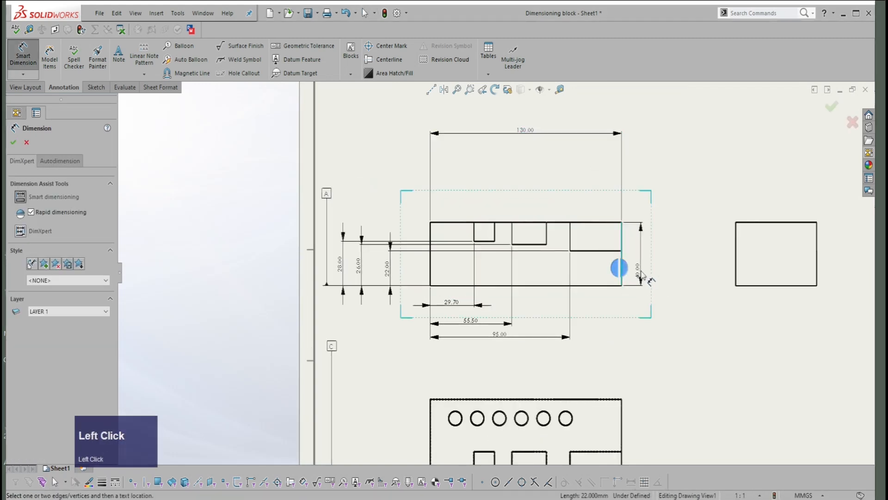
{"action": "left_click", "coordinate": [676, 254]}
{"action": "key", "text": "Escape"}
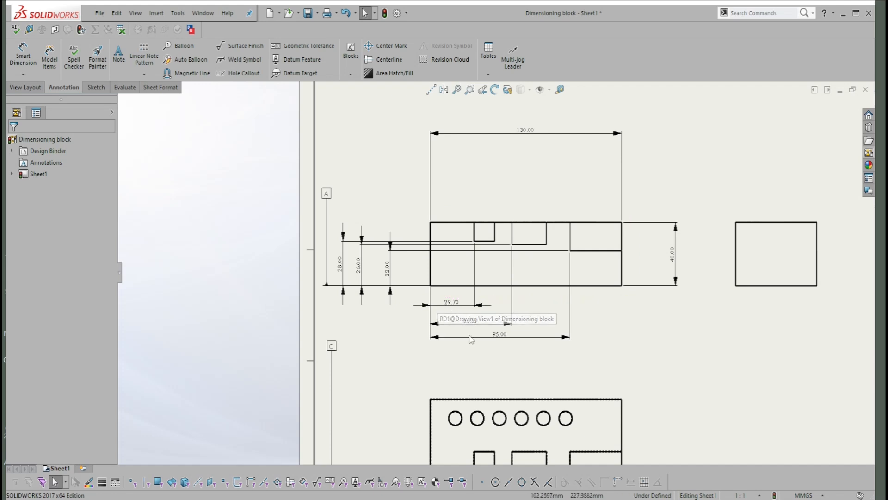
{"action": "left_click_drag", "start_coordinate": [532, 134], "coordinate": [535, 124]}
{"action": "left_click_drag", "start_coordinate": [675, 263], "coordinate": [689, 269]}
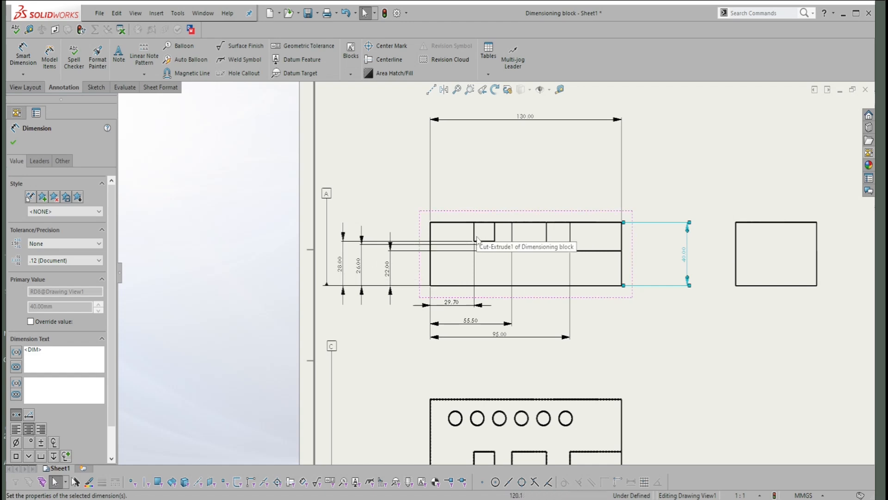
Dimension the narrow slot's width in the upper view, placing the dimension just above the view.
{"action": "scroll", "coordinate": [490, 290], "scroll_direction": "down", "scroll_amount": 2}
{"action": "scroll", "coordinate": [467, 419], "scroll_direction": "up", "scroll_amount": 2}
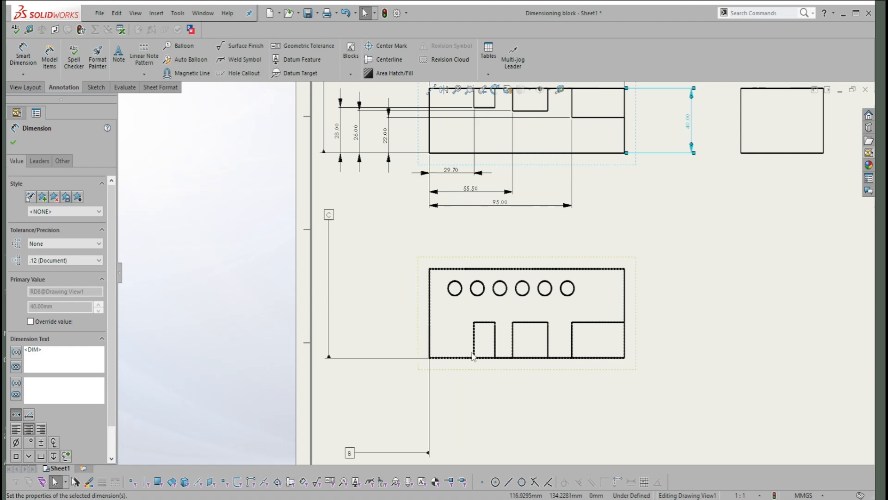
{"action": "scroll", "coordinate": [471, 347], "scroll_direction": "up", "scroll_amount": 2}
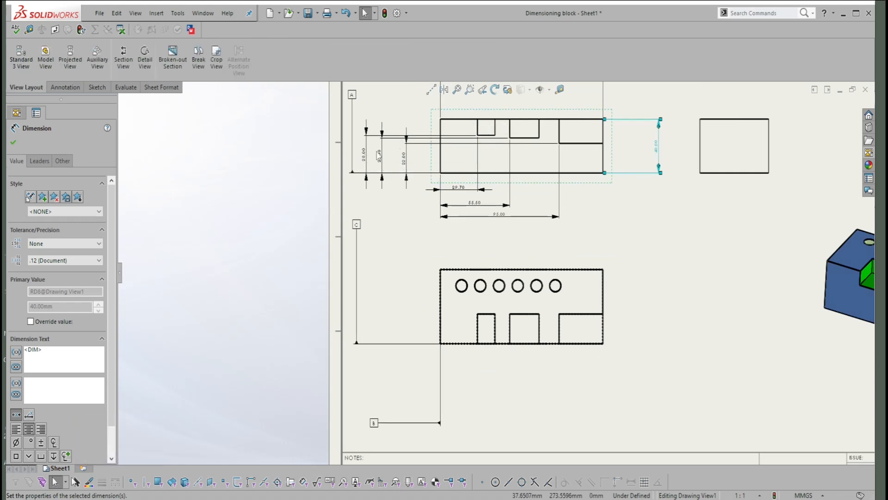
{"action": "scroll", "coordinate": [489, 145], "scroll_direction": "up", "scroll_amount": 2}
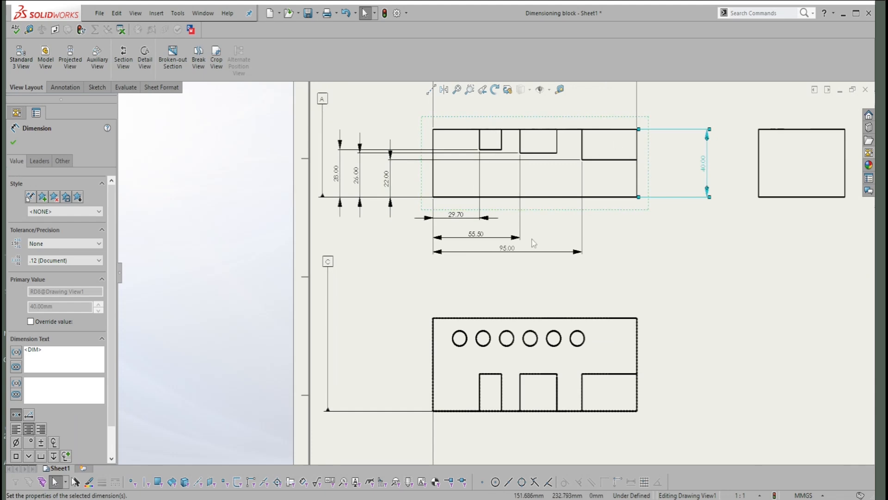
{"action": "scroll", "coordinate": [502, 249], "scroll_direction": "down", "scroll_amount": 2}
{"action": "scroll", "coordinate": [510, 138], "scroll_direction": "up", "scroll_amount": 3}
{"action": "right_click", "coordinate": [493, 137]}
{"action": "right_click_drag", "start_coordinate": [494, 141], "coordinate": [493, 118]}
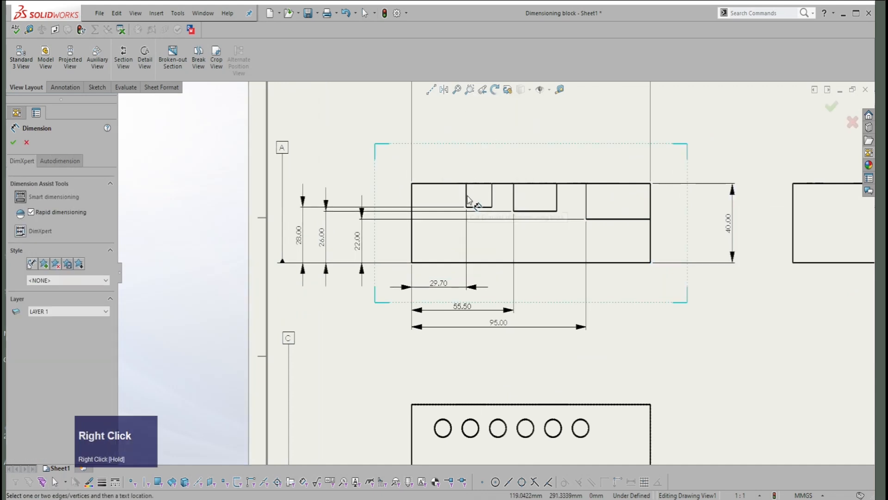
{"action": "left_click", "coordinate": [467, 200]}
{"action": "left_click", "coordinate": [492, 197]}
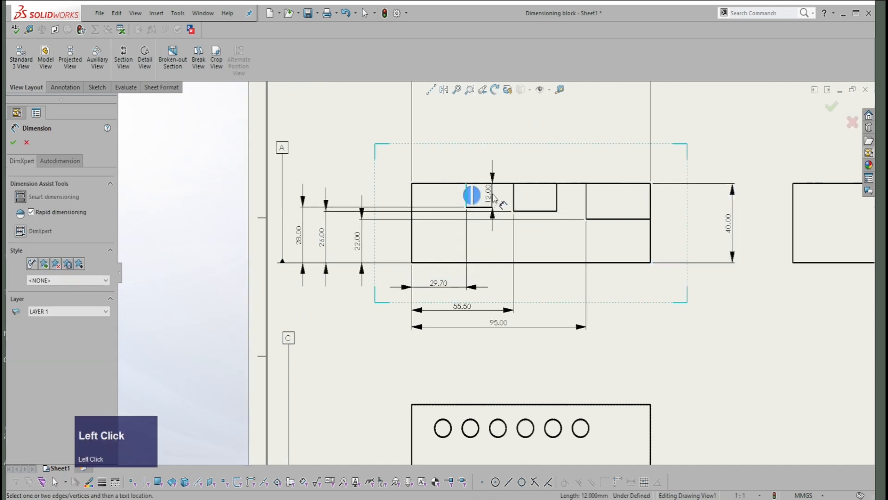
{"action": "left_click", "coordinate": [484, 163]}
Dimension the corner step's depth in the lower view from the bottom edge to its inner edge, placing it beside the view's left edge.
{"action": "scroll", "coordinate": [492, 231], "scroll_direction": "down", "scroll_amount": 3}
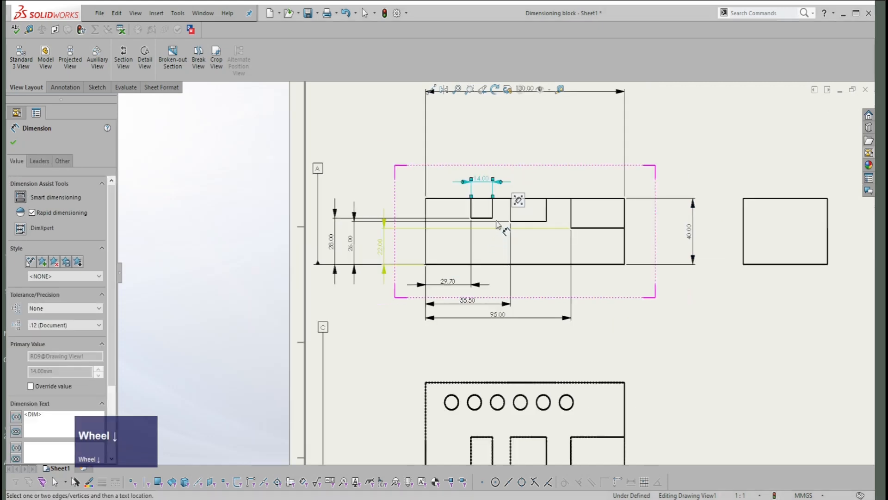
{"action": "scroll", "coordinate": [500, 208], "scroll_direction": "down", "scroll_amount": 1}
{"action": "scroll", "coordinate": [567, 373], "scroll_direction": "up", "scroll_amount": 1}
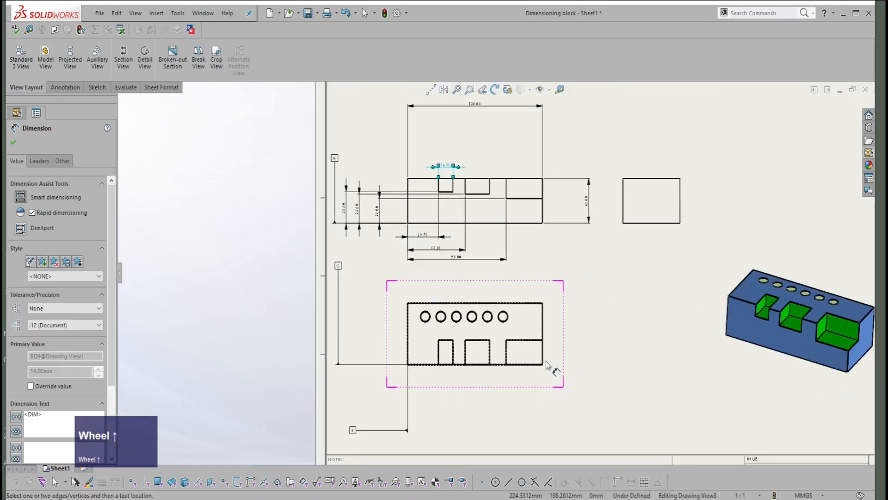
{"action": "scroll", "coordinate": [511, 368], "scroll_direction": "up", "scroll_amount": 2}
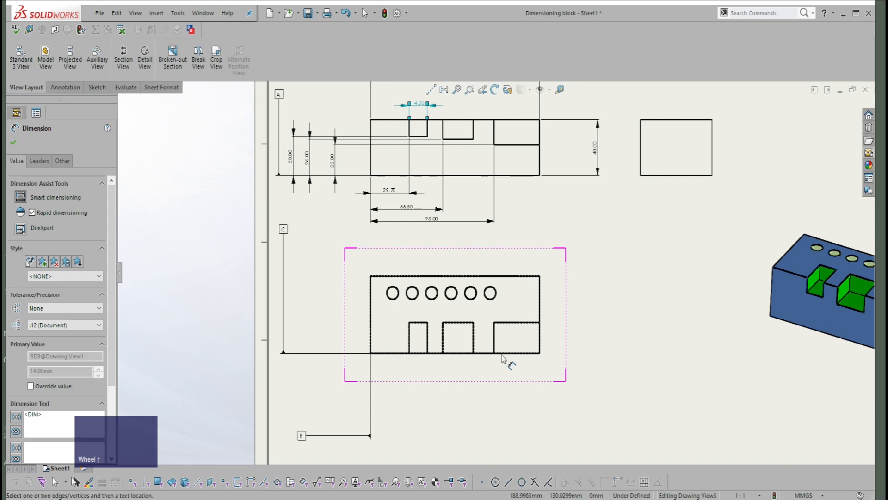
{"action": "left_click", "coordinate": [502, 352]}
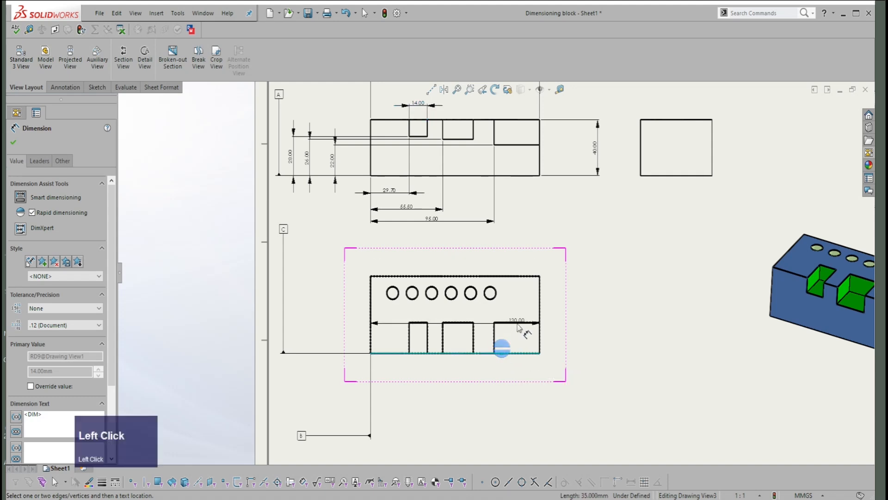
{"action": "left_click", "coordinate": [511, 322]}
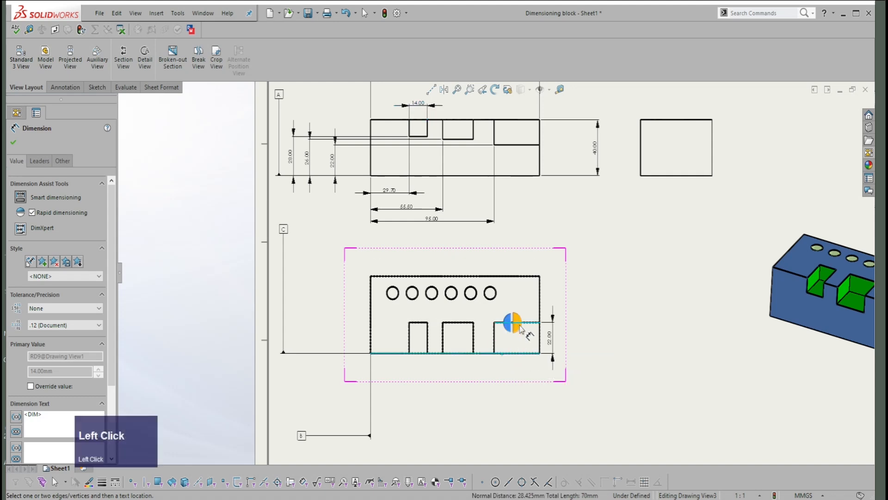
{"action": "left_click", "coordinate": [357, 335]}
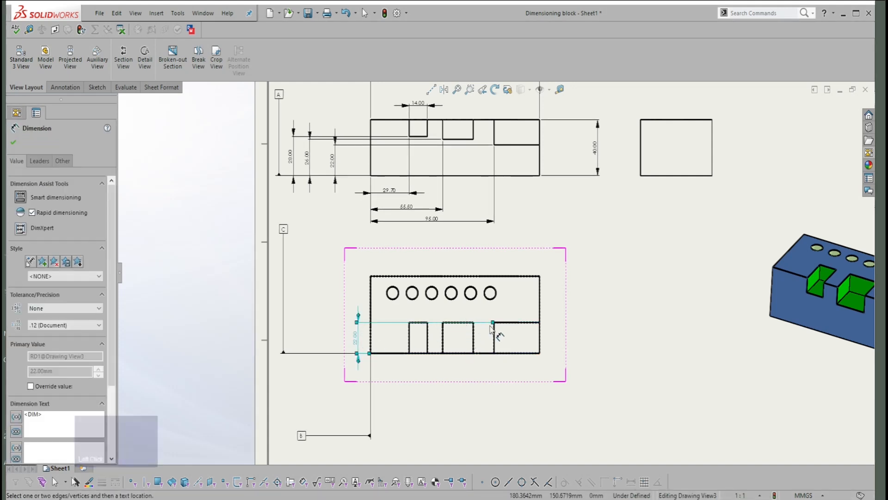
{"action": "key", "text": "Escape"}
Shorten the depth dimension's extension line so that it starts at the narrow slot's upper left corner.
{"action": "left_click", "coordinate": [405, 325]}
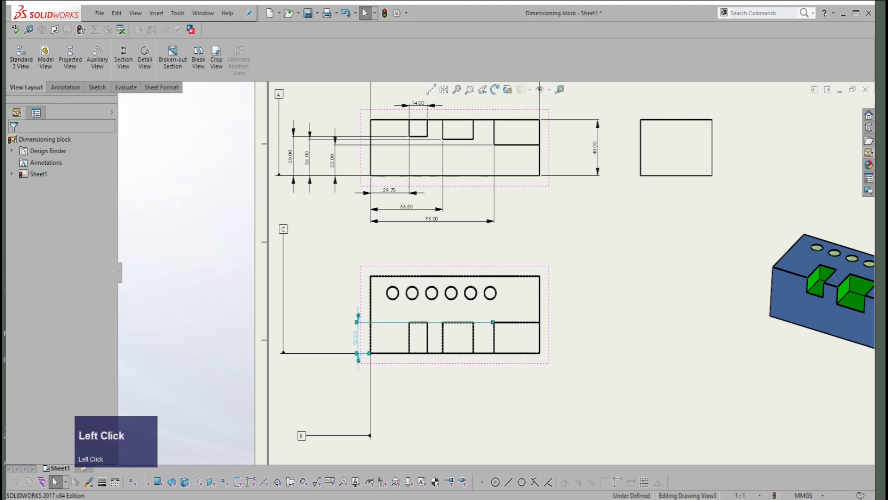
{"action": "scroll", "coordinate": [457, 340], "scroll_direction": "up", "scroll_amount": 2}
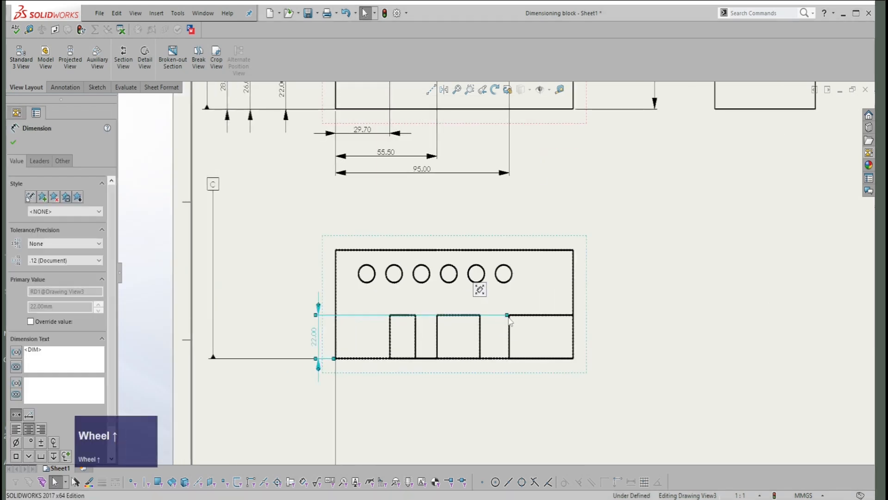
{"action": "left_click_drag", "start_coordinate": [507, 315], "coordinate": [389, 315]}
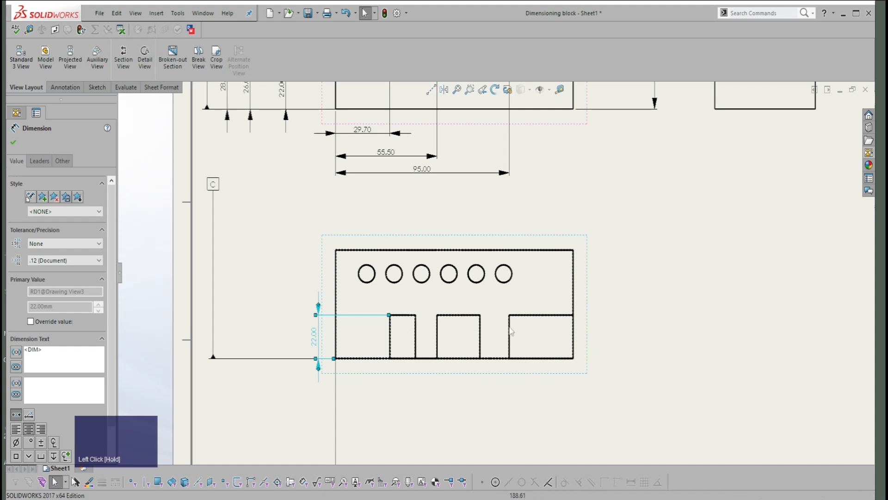
Dimension the middle slot's width in the upper view, placing it above the view in line with the narrow slot's width.
{"action": "scroll", "coordinate": [454, 297], "scroll_direction": "up", "scroll_amount": 3}
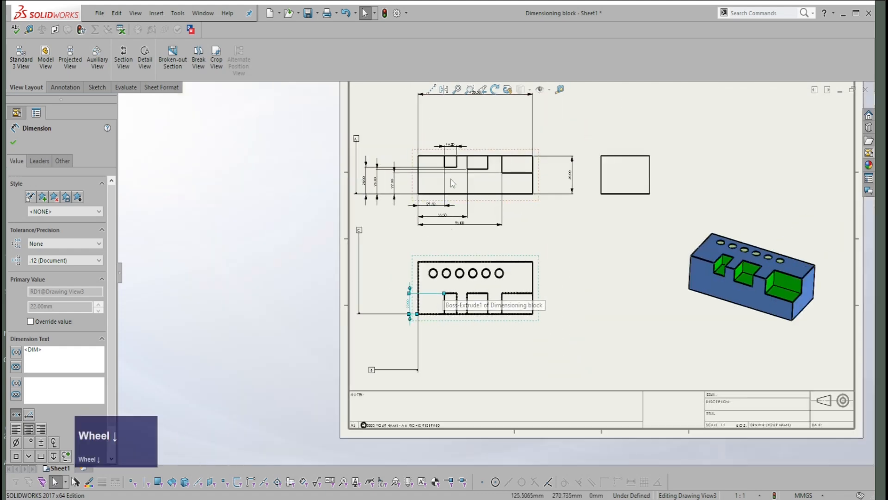
{"action": "scroll", "coordinate": [462, 171], "scroll_direction": "down", "scroll_amount": 3}
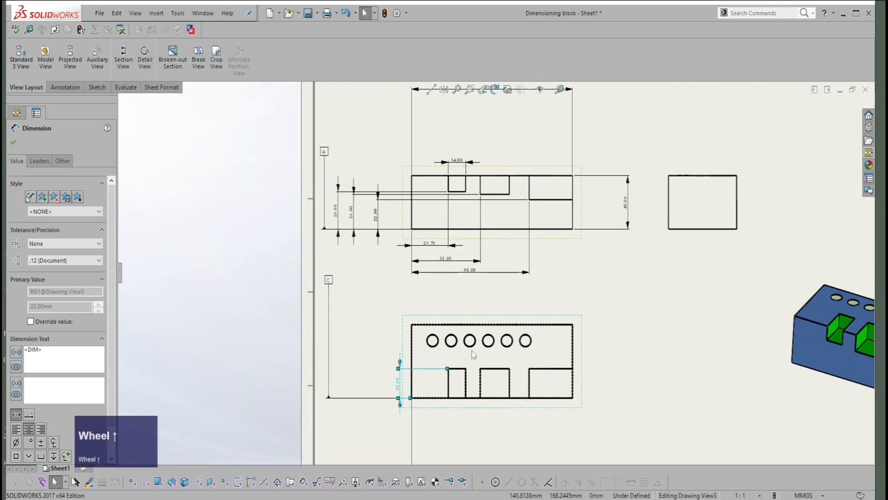
{"action": "scroll", "coordinate": [405, 387], "scroll_direction": "down", "scroll_amount": 2}
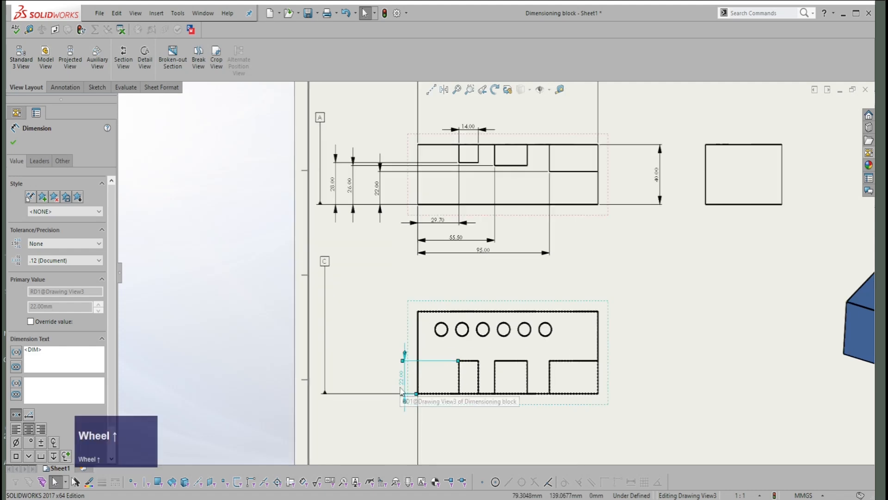
{"action": "scroll", "coordinate": [523, 153], "scroll_direction": "down", "scroll_amount": 2}
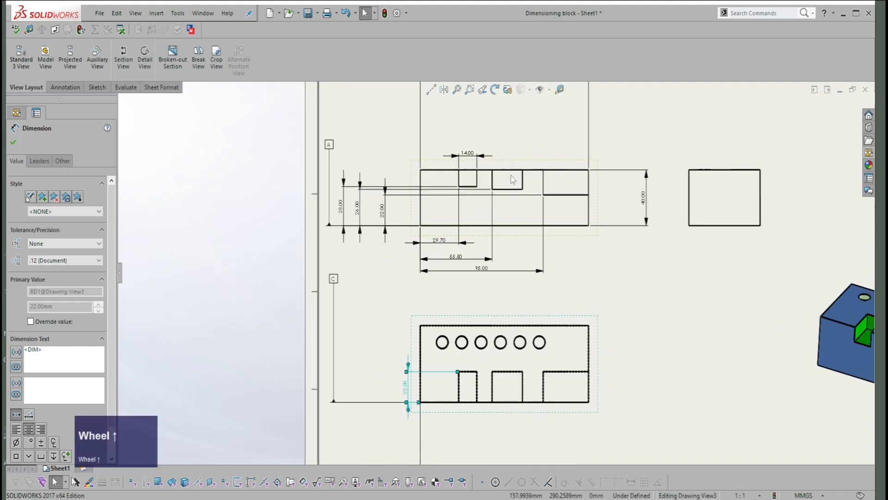
{"action": "right_click_drag", "start_coordinate": [488, 201], "coordinate": [489, 186]}
{"action": "left_click", "coordinate": [488, 184]}
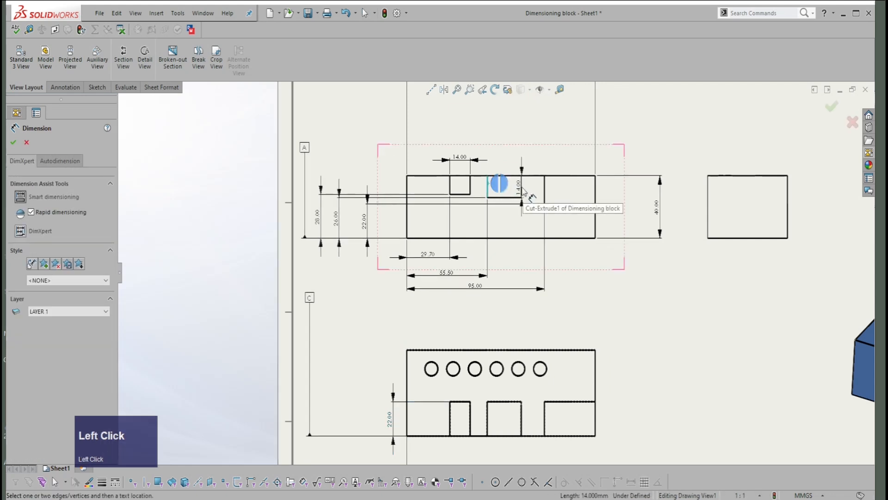
{"action": "left_click", "coordinate": [521, 189]}
{"action": "left_click", "coordinate": [513, 160]}
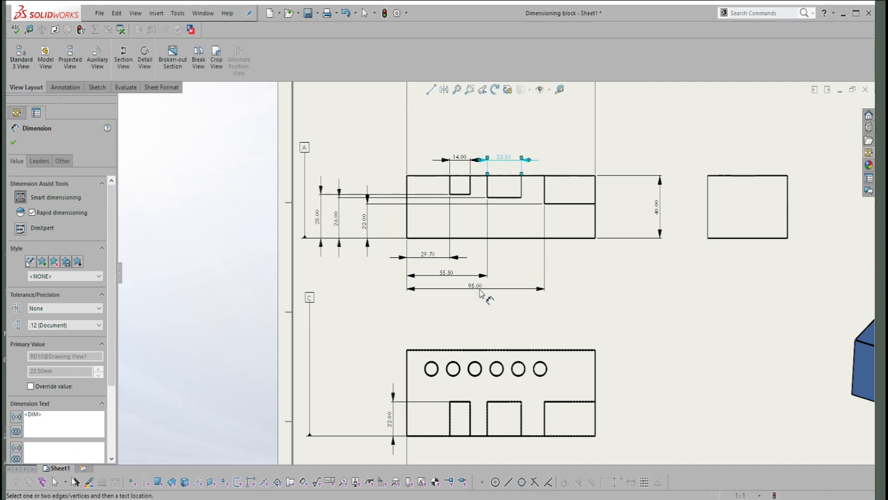
{"action": "scroll", "coordinate": [531, 240], "scroll_direction": "up", "scroll_amount": 3}
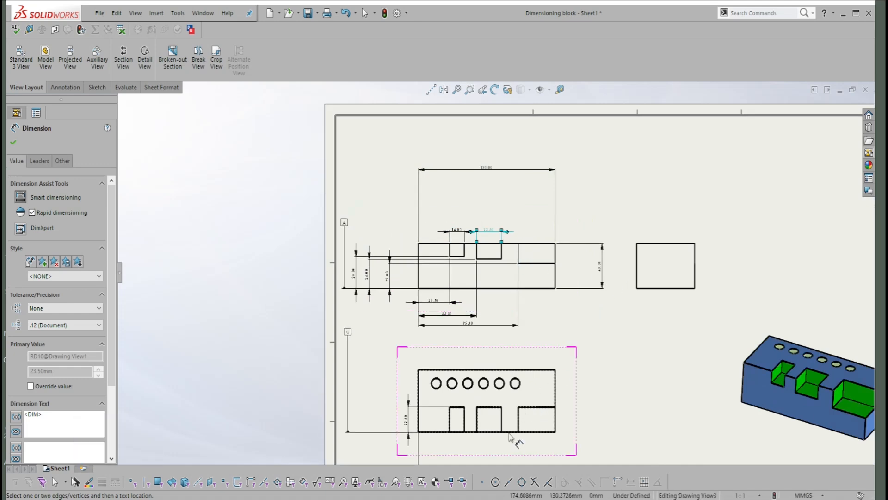
{"action": "scroll", "coordinate": [511, 437], "scroll_direction": "down", "scroll_amount": 1}
{"action": "key", "text": "Escape"}
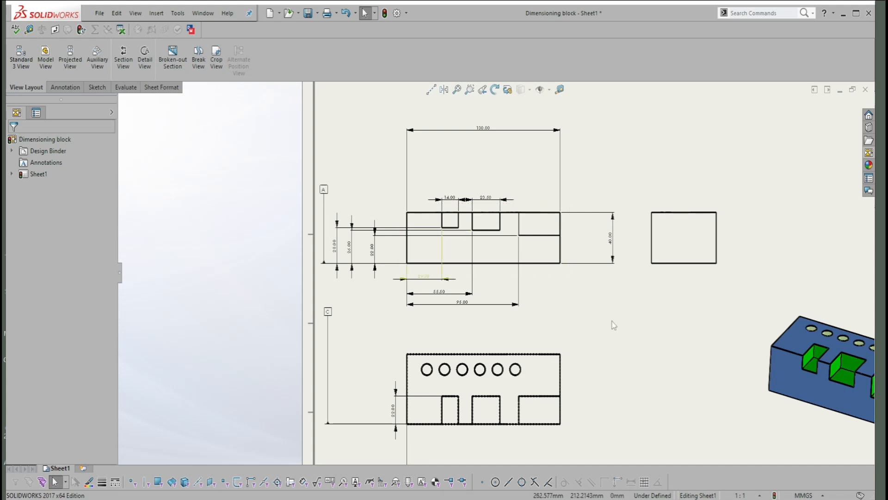
Select all the upper view's dimensions together and auto-arrange them around the view.
{"action": "left_click_drag", "start_coordinate": [639, 318], "coordinate": [364, 171]}
{"action": "left_click_drag", "start_coordinate": [338, 135], "coordinate": [339, 117]}
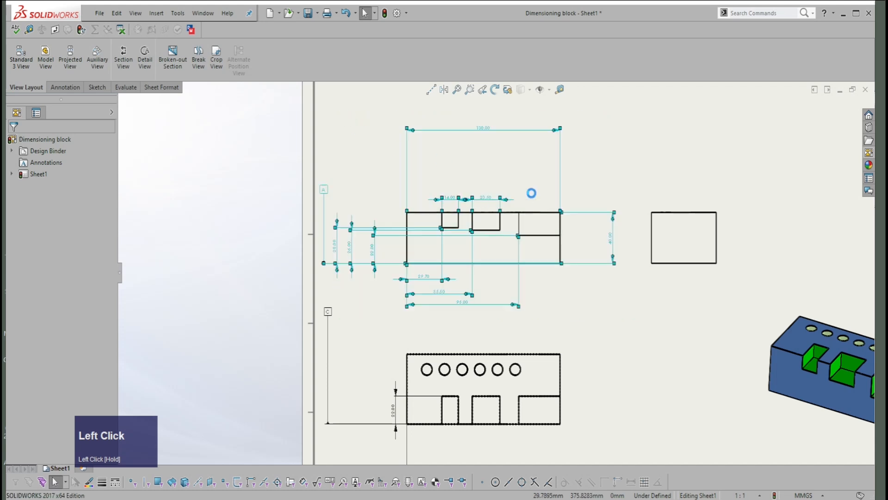
{"action": "right_click", "coordinate": [573, 305]}
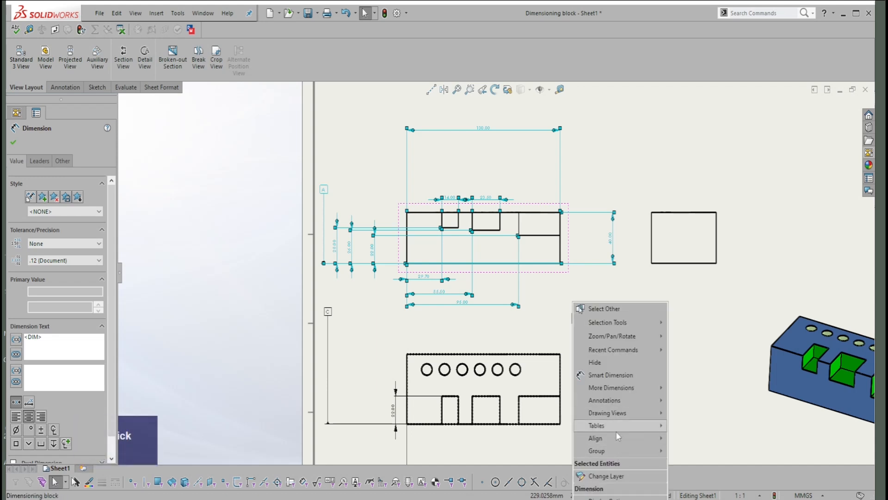
{"action": "mouse_move", "coordinate": [618, 423]}
{"action": "mouse_move", "coordinate": [609, 439]}
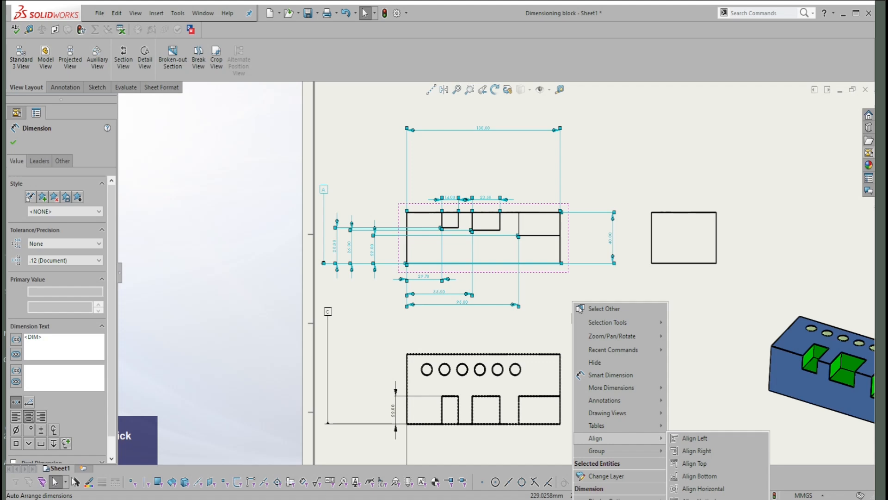
{"action": "left_click", "coordinate": [579, 308]}
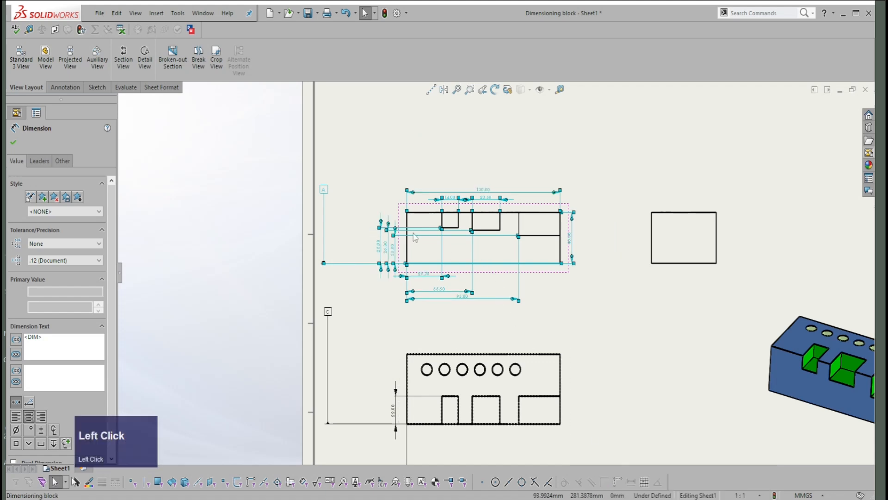
{"action": "scroll", "coordinate": [463, 195], "scroll_direction": "up", "scroll_amount": 3}
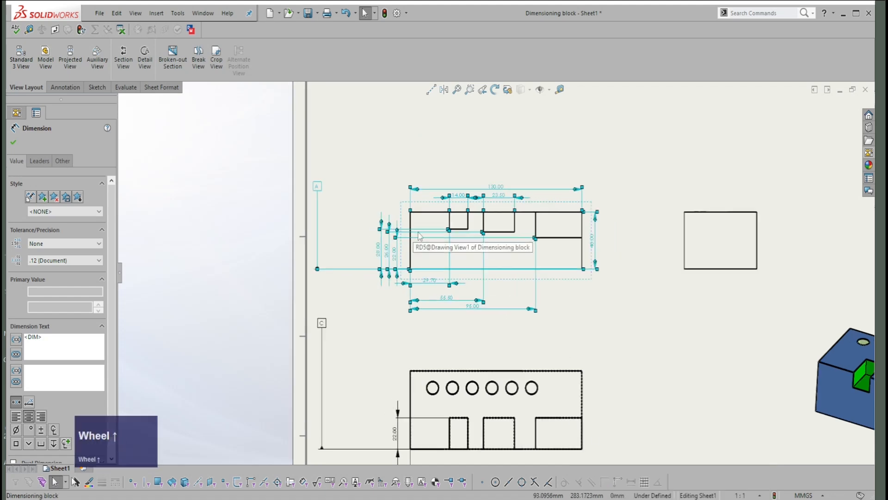
{"action": "left_click", "coordinate": [639, 165]}
Move the middle slot's and corner step's horizontal position dimensions closer to the upper view's bottom edge.
{"action": "scroll", "coordinate": [485, 173], "scroll_direction": "up", "scroll_amount": 1}
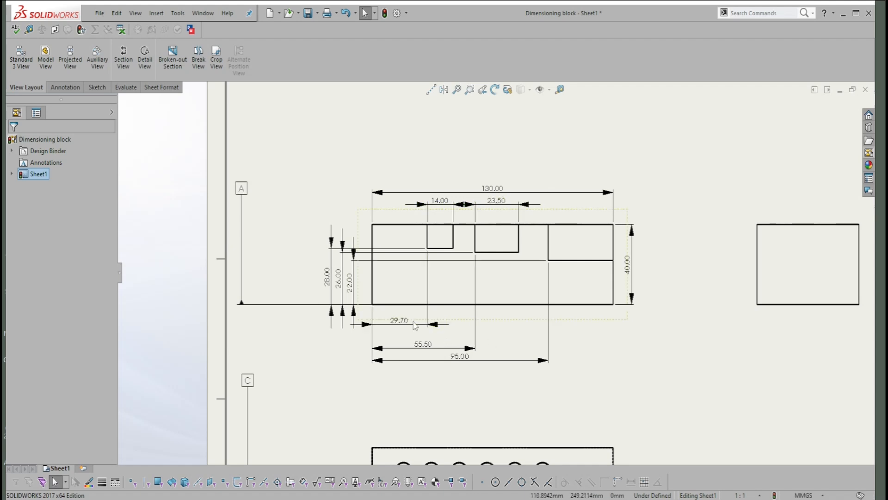
{"action": "left_click", "coordinate": [454, 376]}
{"action": "left_click_drag", "start_coordinate": [432, 342], "coordinate": [429, 338]}
{"action": "key", "text": "Escape"}
{"action": "left_click_drag", "start_coordinate": [465, 362], "coordinate": [464, 359]}
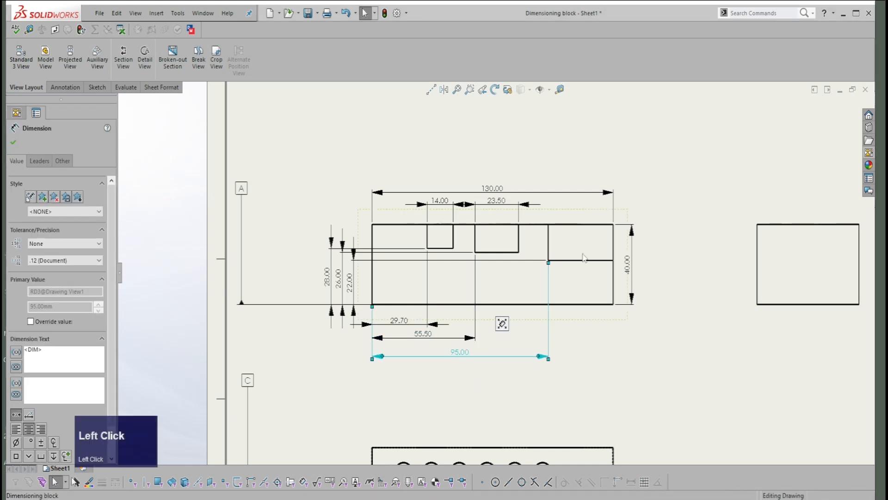
{"action": "left_click", "coordinate": [598, 341]}
{"action": "scroll", "coordinate": [494, 271], "scroll_direction": "down", "scroll_amount": 1}
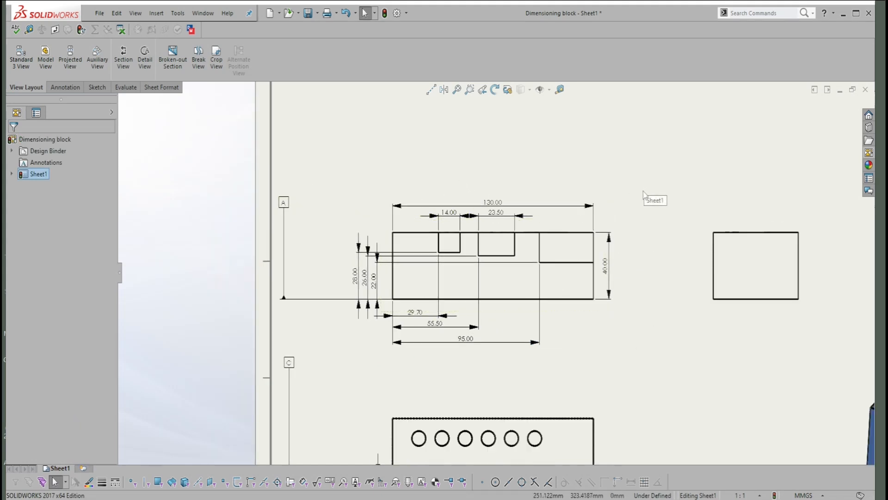
Dimension the narrow slot's right side from the block's left edge, placing the dimension below the upper view.
{"action": "scroll", "coordinate": [640, 214], "scroll_direction": "up", "scroll_amount": 4}
{"action": "scroll", "coordinate": [518, 361], "scroll_direction": "up", "scroll_amount": 3}
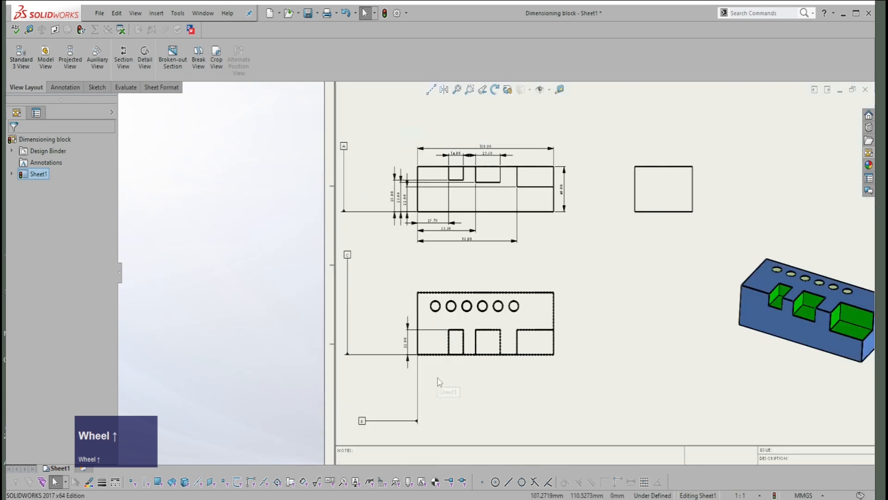
{"action": "scroll", "coordinate": [489, 200], "scroll_direction": "up", "scroll_amount": 1}
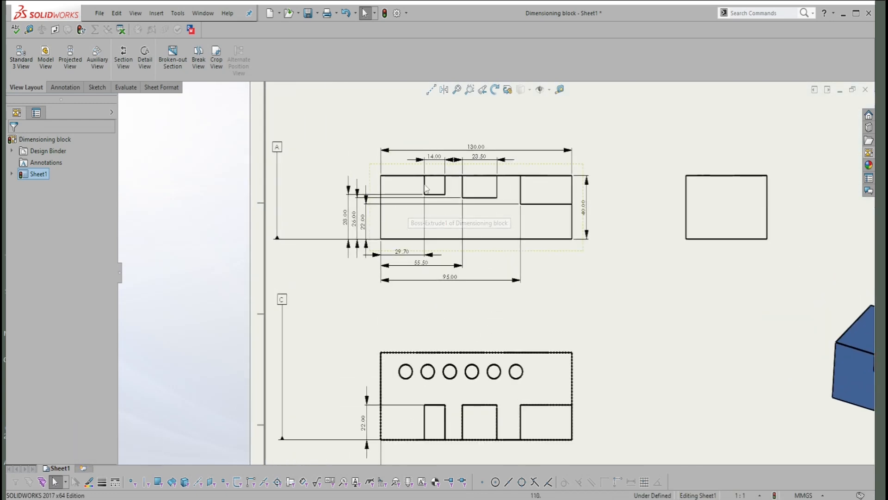
{"action": "left_click", "coordinate": [479, 157]}
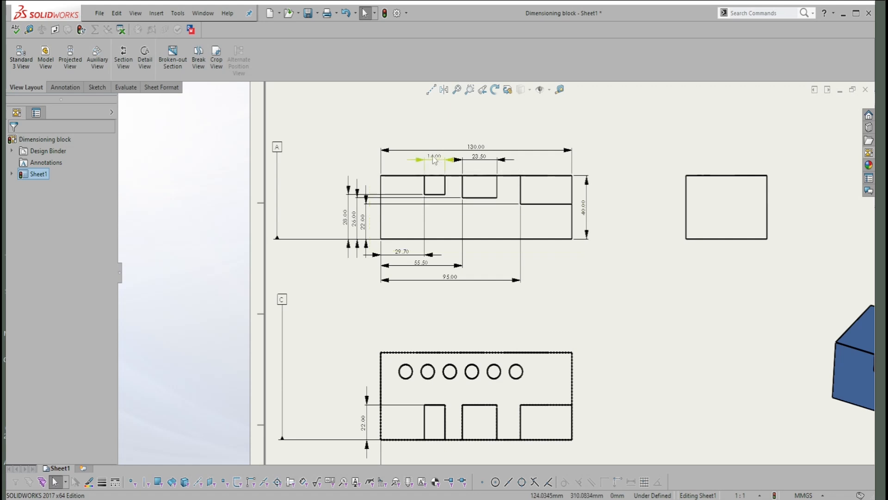
{"action": "scroll", "coordinate": [574, 280], "scroll_direction": "down", "scroll_amount": 1}
{"action": "right_click_drag", "start_coordinate": [569, 280], "coordinate": [572, 234]}
{"action": "left_click", "coordinate": [354, 212]}
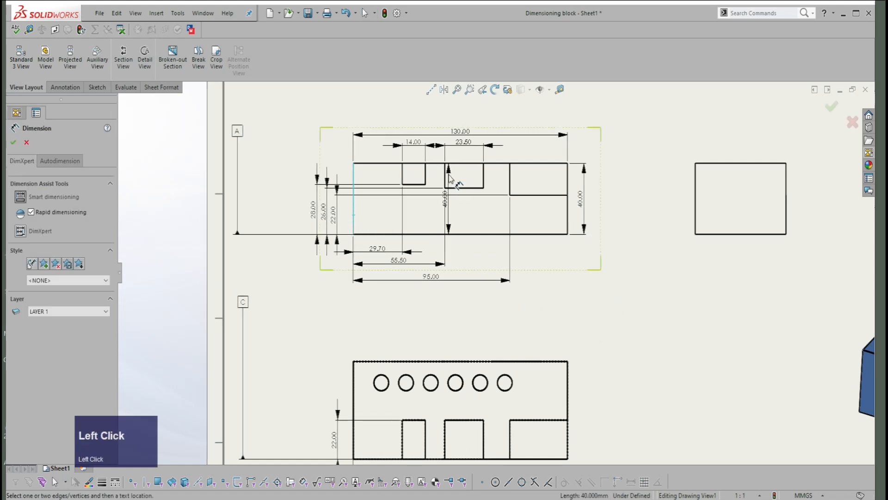
{"action": "left_click", "coordinate": [424, 188]}
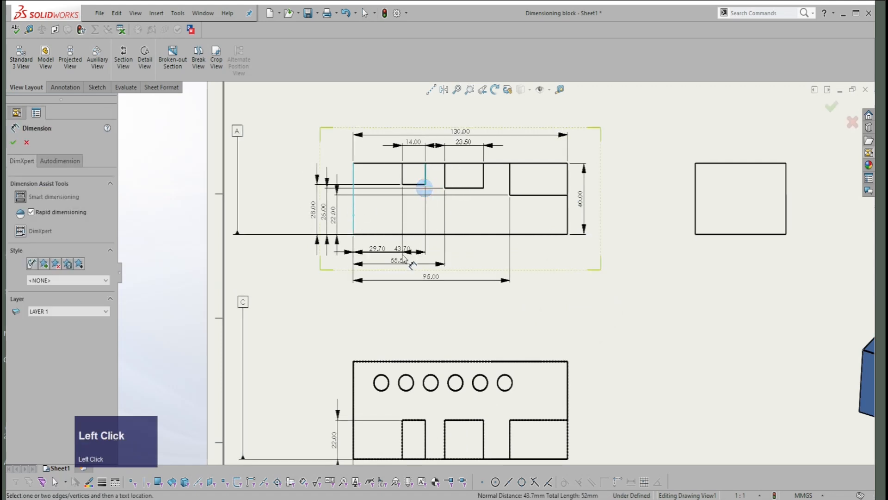
{"action": "left_click", "coordinate": [391, 260]}
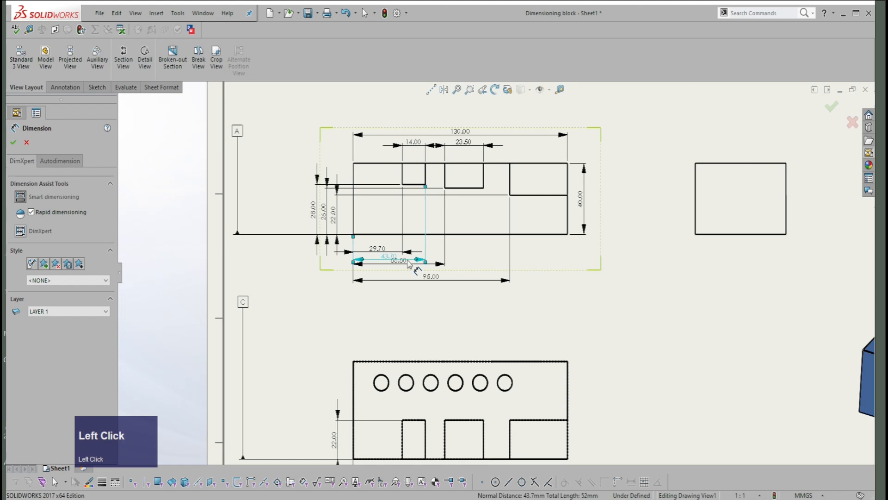
{"action": "left_click", "coordinate": [355, 218]}
{"action": "left_click", "coordinate": [484, 180]}
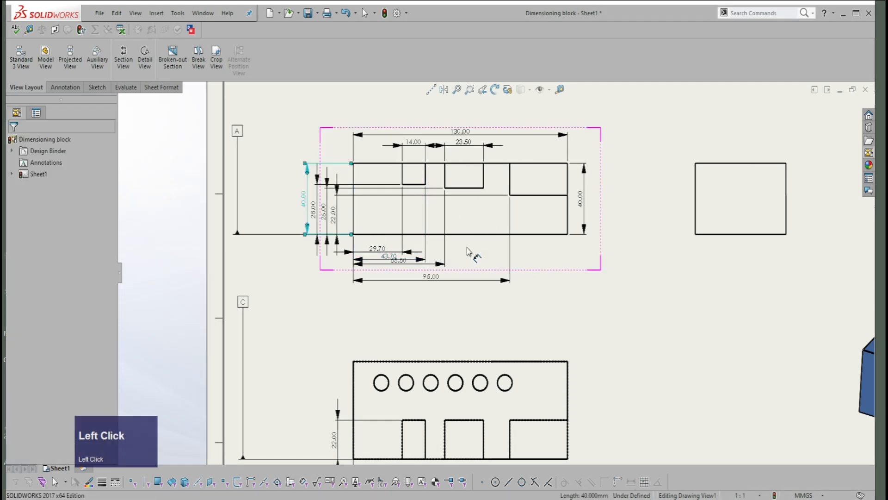
{"action": "key", "text": "Escape"}
{"action": "left_click", "coordinate": [307, 209]}
{"action": "key", "text": "Delete"}
Dimension the middle slot's right side from the block's left edge, placing the dimension below the upper view.
{"action": "right_click_drag", "start_coordinate": [596, 304], "coordinate": [595, 259]}
{"action": "left_click", "coordinate": [353, 214]}
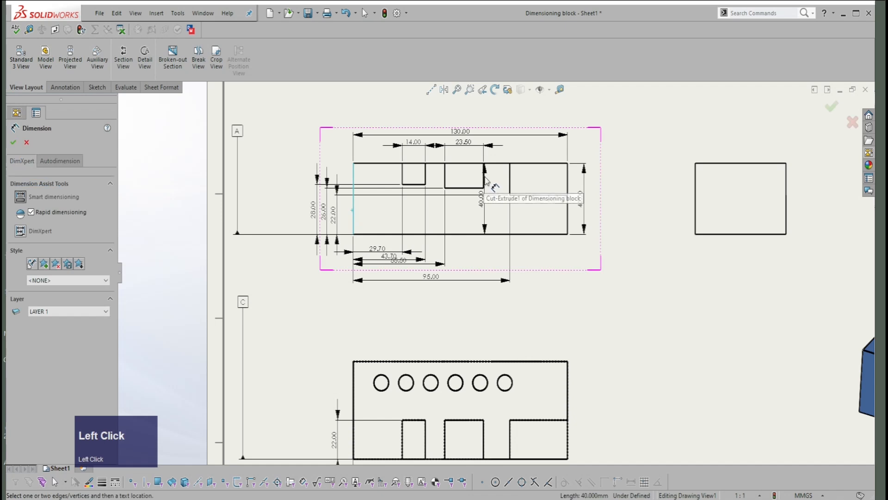
{"action": "left_click", "coordinate": [484, 183]}
{"action": "left_click", "coordinate": [451, 277]}
{"action": "left_click", "coordinate": [358, 211]}
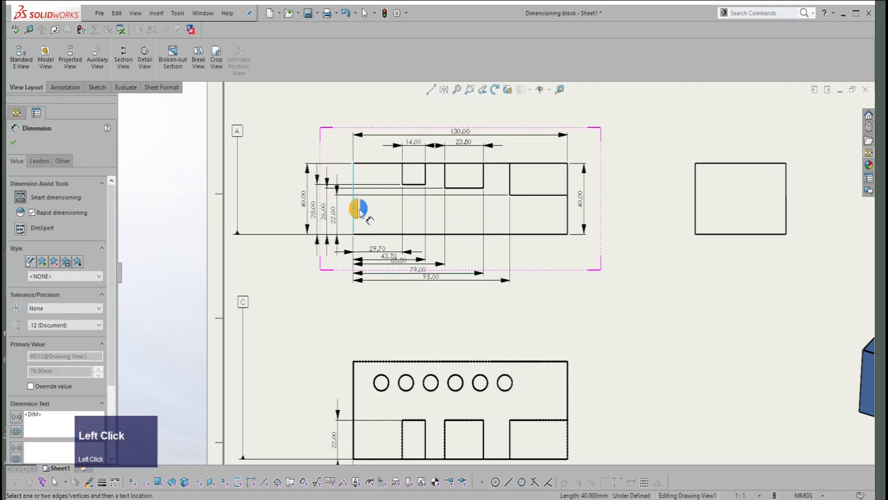
{"action": "key", "text": "Escape"}
{"action": "key", "text": "Escape"}
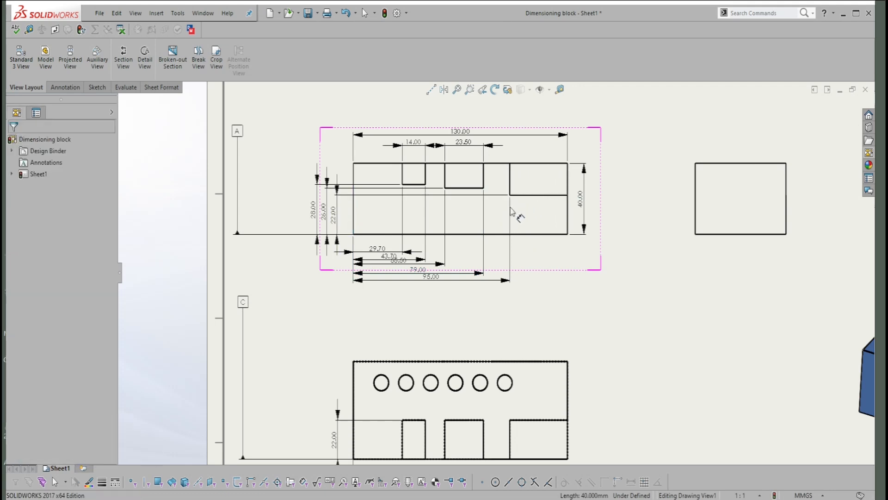
Select the five horizontal position dimensions below the upper view and space them evenly.
{"action": "left_click_drag", "start_coordinate": [524, 313], "coordinate": [354, 245]}
{"action": "right_click", "coordinate": [401, 253]}
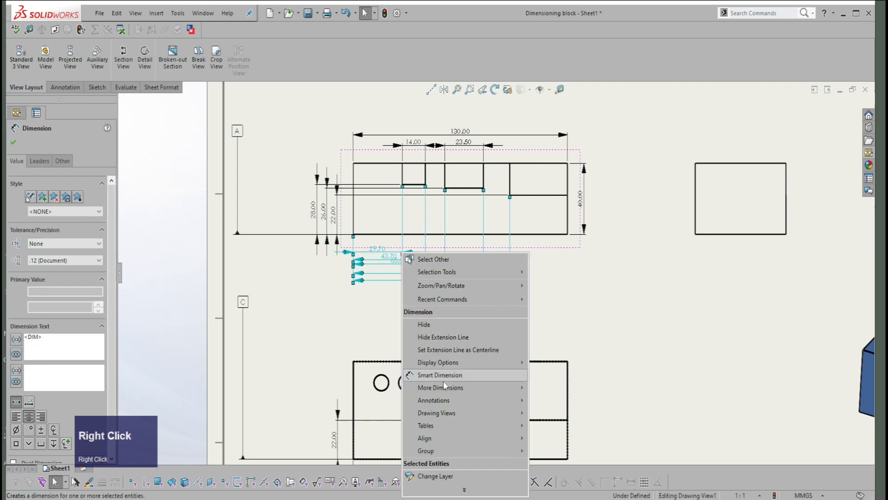
{"action": "mouse_move", "coordinate": [429, 436]}
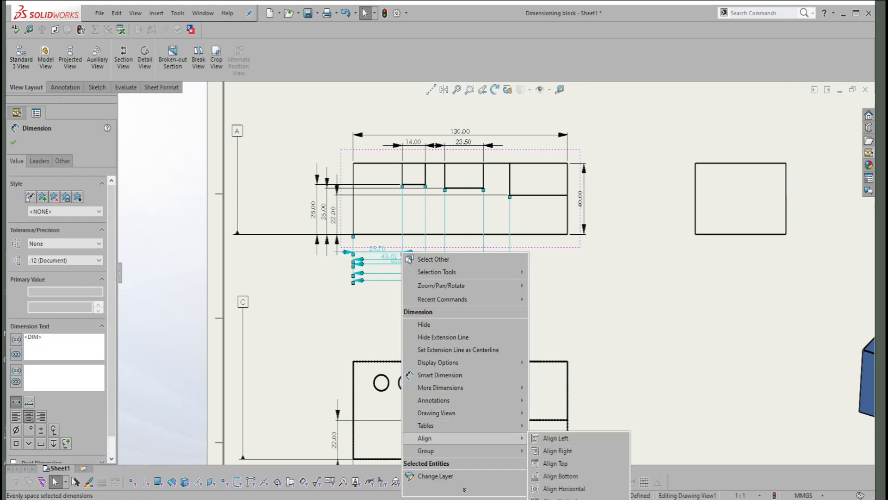
{"action": "left_click", "coordinate": [571, 498]}
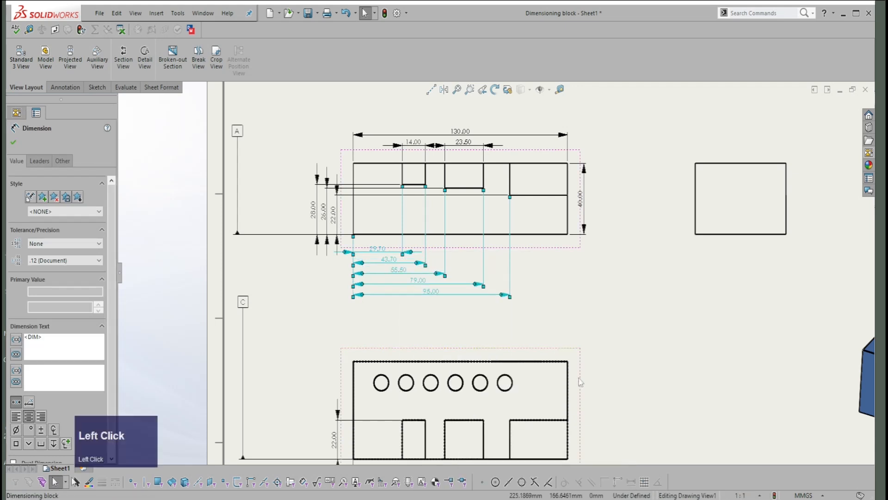
{"action": "left_click", "coordinate": [561, 310]}
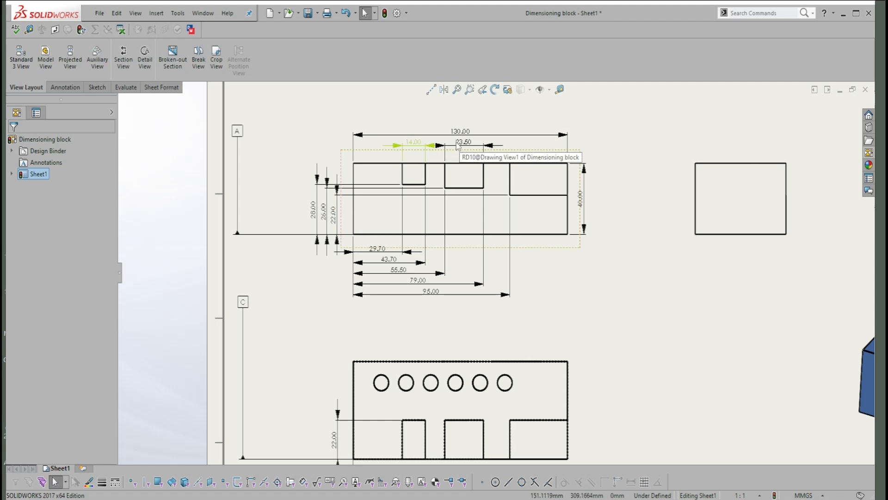
Examine how the slot widths and horizontal position dimensions together define the slots and corner step in the upper view.
{"action": "scroll", "coordinate": [458, 147], "scroll_direction": "down", "scroll_amount": 3}
{"action": "scroll", "coordinate": [459, 185], "scroll_direction": "up", "scroll_amount": 2}
{"action": "scroll", "coordinate": [461, 226], "scroll_direction": "down", "scroll_amount": 3}
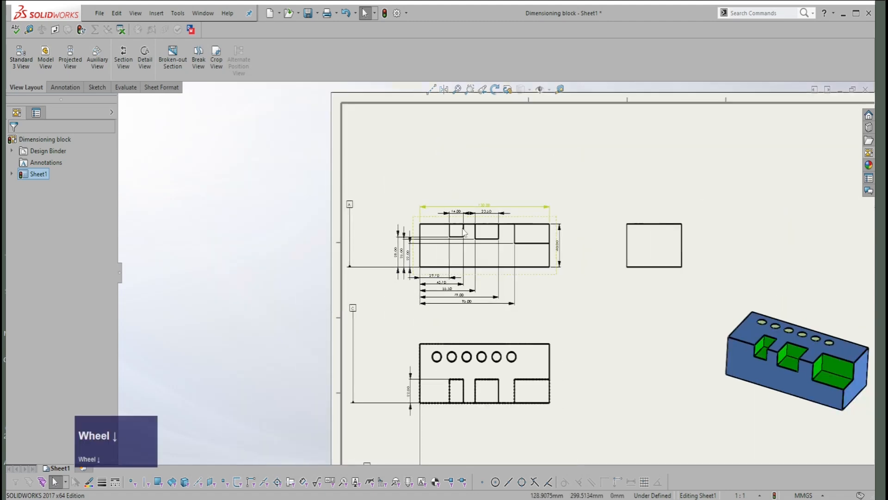
{"action": "scroll", "coordinate": [461, 225], "scroll_direction": "up", "scroll_amount": 2}
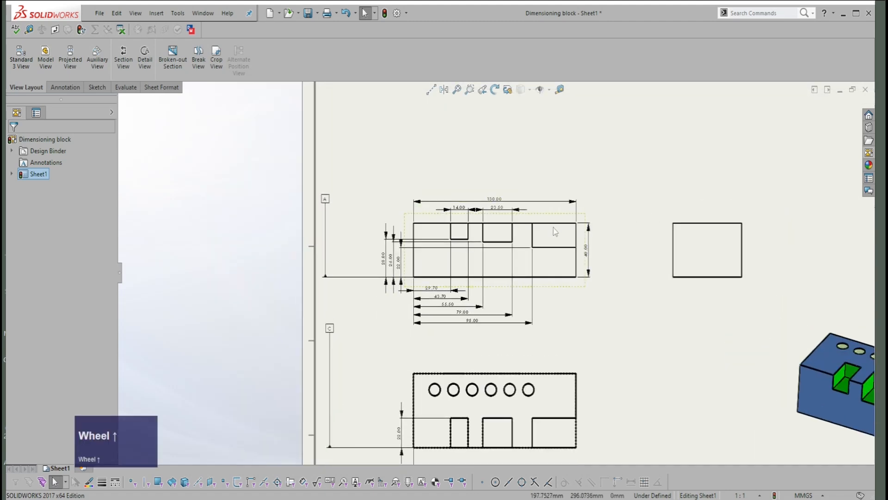
{"action": "scroll", "coordinate": [550, 228], "scroll_direction": "up", "scroll_amount": 1}
{"action": "scroll", "coordinate": [483, 234], "scroll_direction": "down", "scroll_amount": 2}
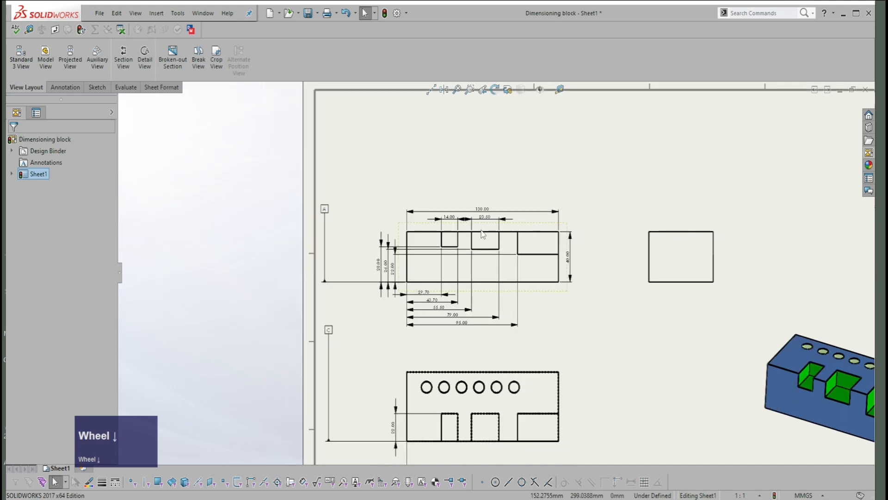
{"action": "scroll", "coordinate": [482, 234], "scroll_direction": "up", "scroll_amount": 1}
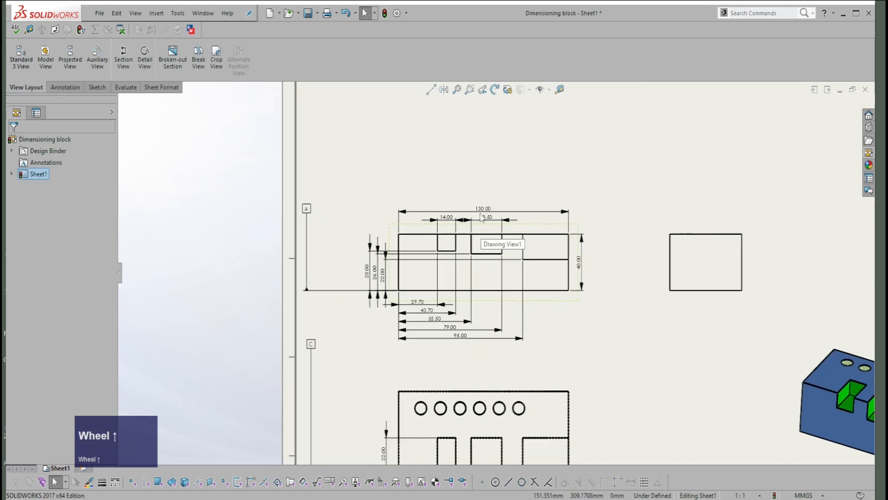
{"action": "scroll", "coordinate": [483, 227], "scroll_direction": "down", "scroll_amount": 1}
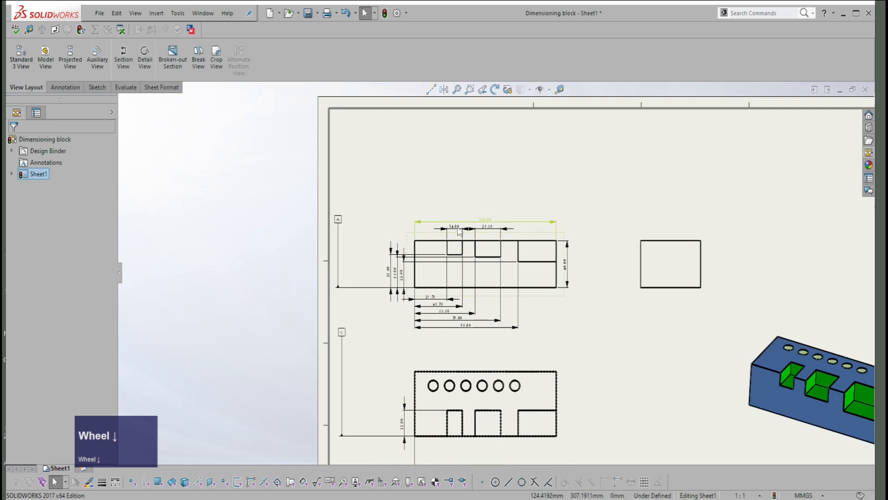
{"action": "scroll", "coordinate": [424, 446], "scroll_direction": "up", "scroll_amount": 2}
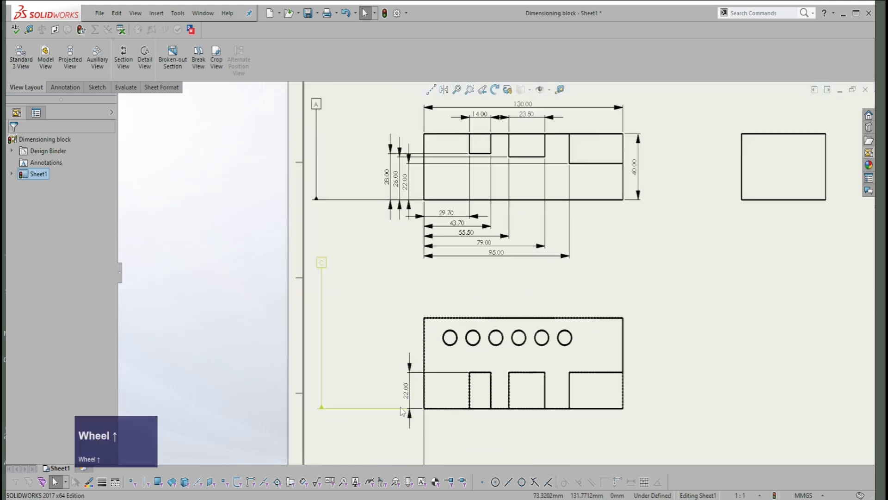
{"action": "scroll", "coordinate": [402, 411], "scroll_direction": "down", "scroll_amount": 1}
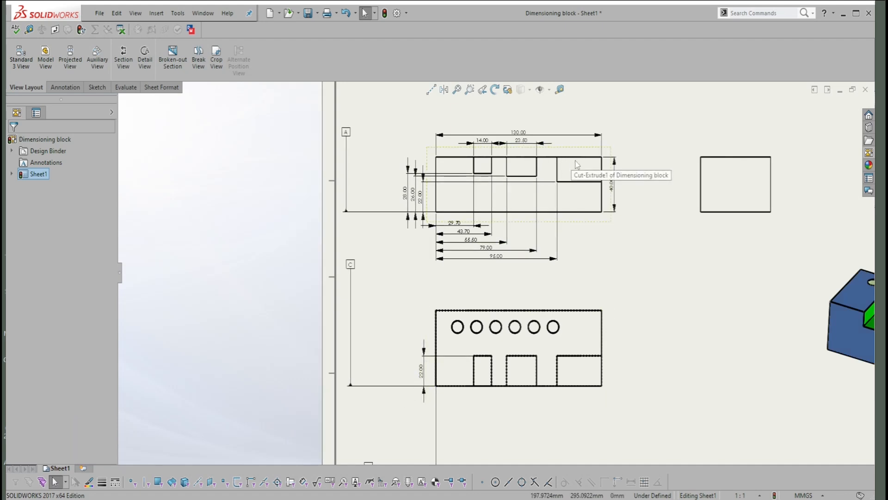
{"action": "left_click", "coordinate": [501, 261]}
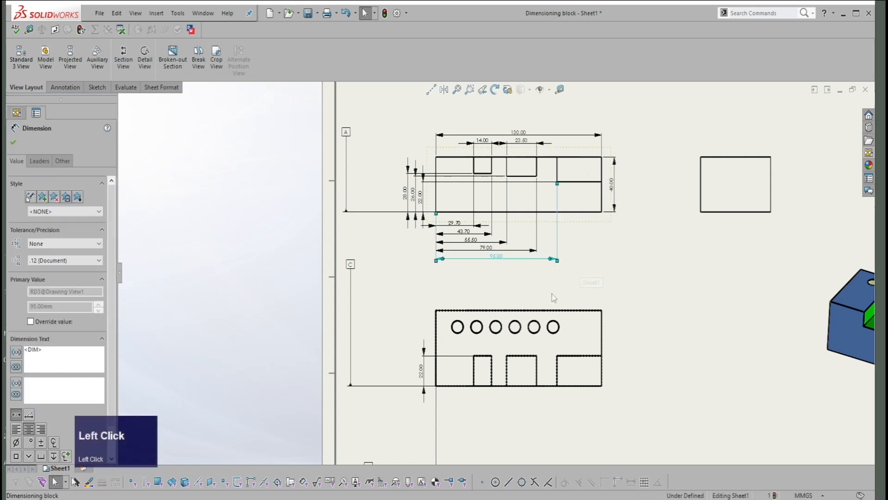
{"action": "left_click", "coordinate": [569, 285]}
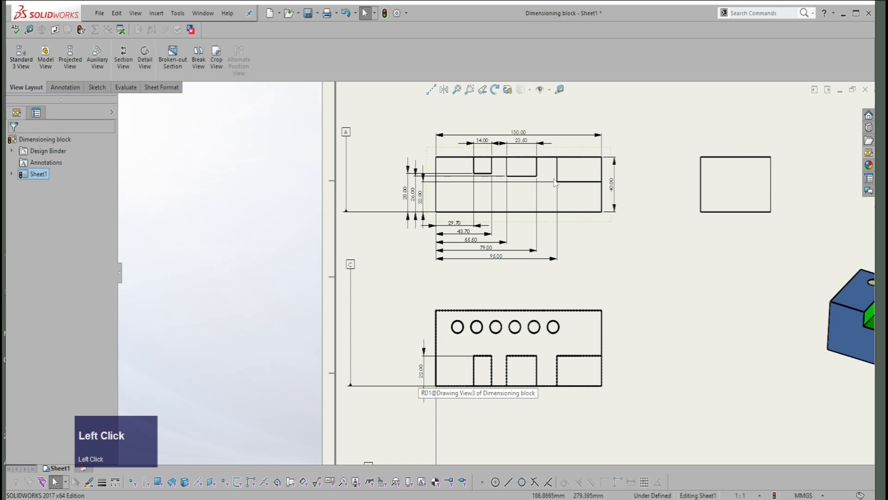
Delete the dimensions locating the right sides of the narrow and middle slots below the upper view.
{"action": "scroll", "coordinate": [509, 238], "scroll_direction": "up", "scroll_amount": 1}
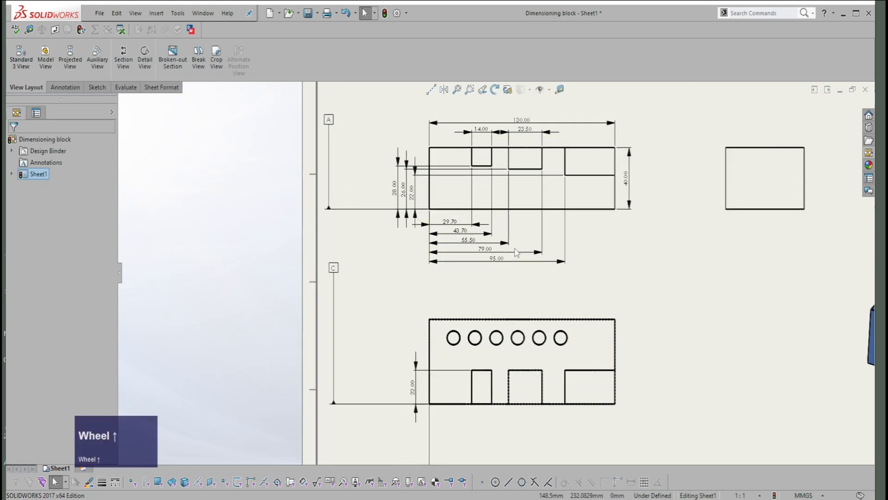
{"action": "left_click", "coordinate": [514, 253]}
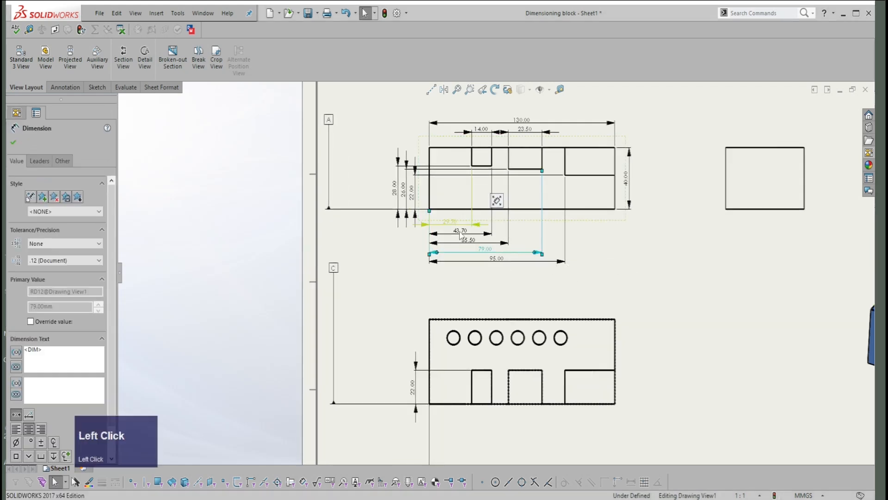
{"action": "left_click", "coordinate": [475, 236], "text": "ctrl"}
{"action": "key", "text": "Delete"}
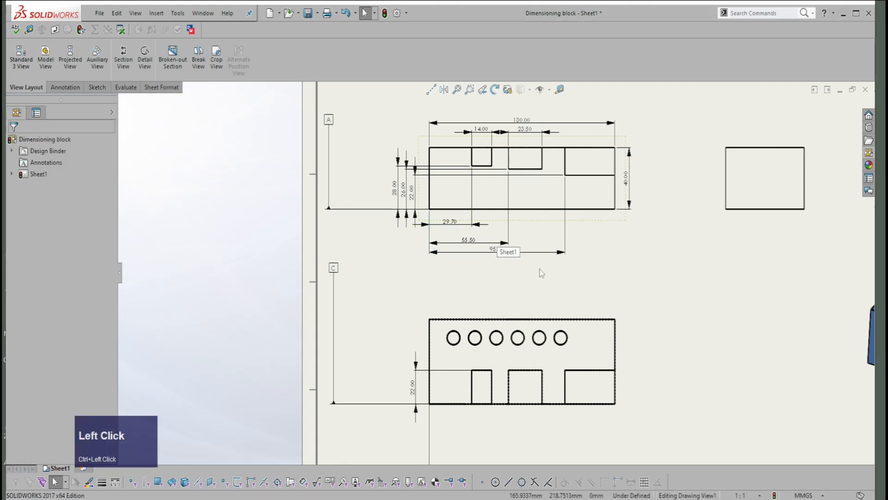
Try to auto-arrange the three remaining horizontal position dimensions below the upper view.
{"action": "left_click_drag", "start_coordinate": [535, 278], "coordinate": [444, 216]}
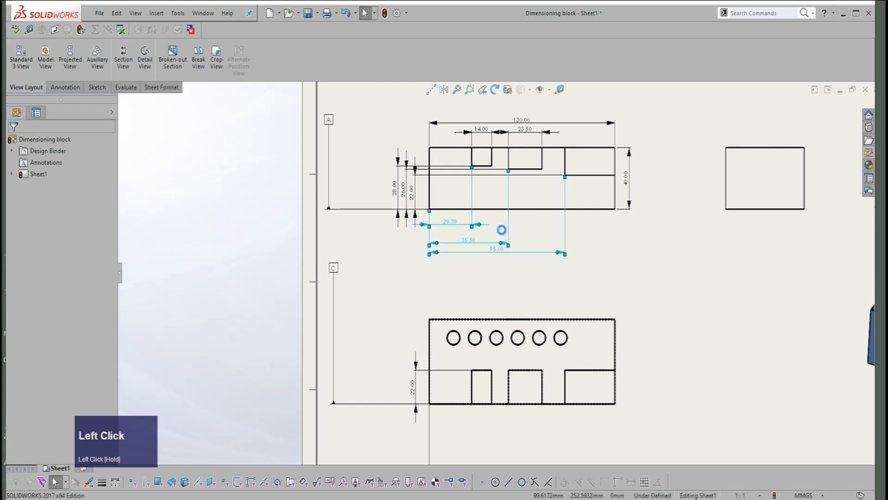
{"action": "right_click", "coordinate": [540, 234]}
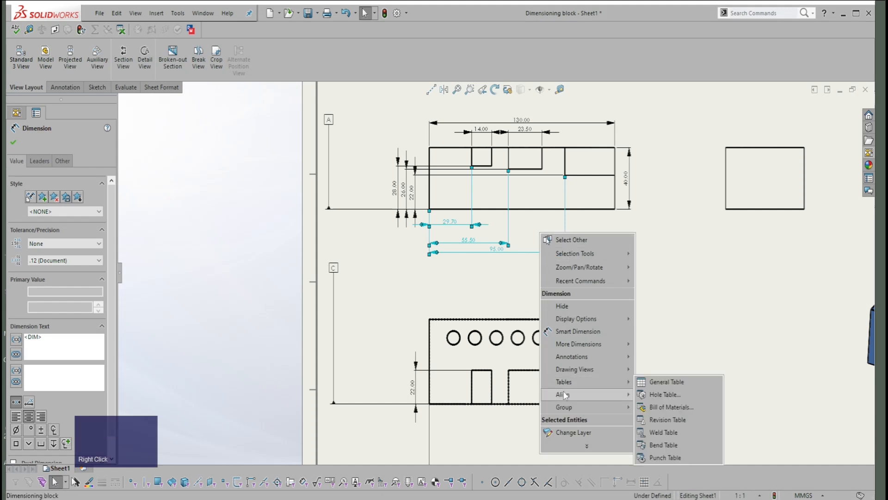
{"action": "mouse_move", "coordinate": [562, 394]}
{"action": "left_click", "coordinate": [675, 498]}
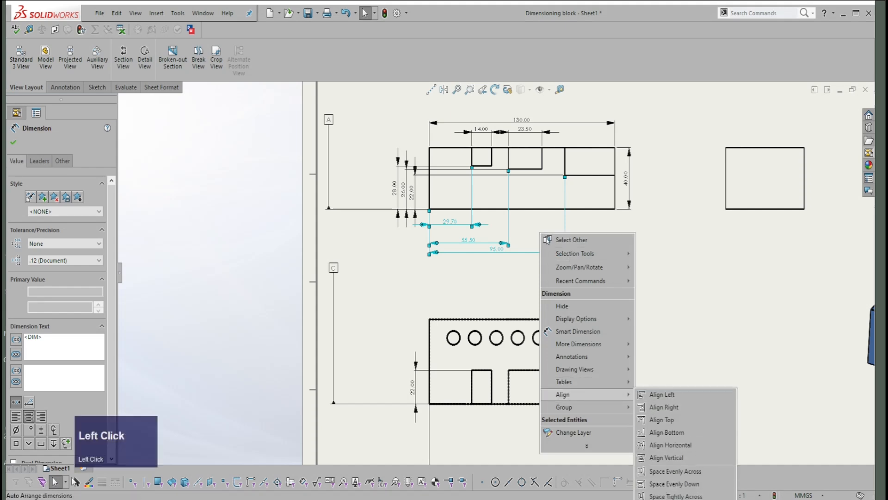
{"action": "double_click", "coordinate": [511, 271]}
Move the middle slot's and corner step's position dimensions up, closer to the narrow slot's position dimension below the upper view.
{"action": "left_click_drag", "start_coordinate": [501, 246], "coordinate": [473, 237]}
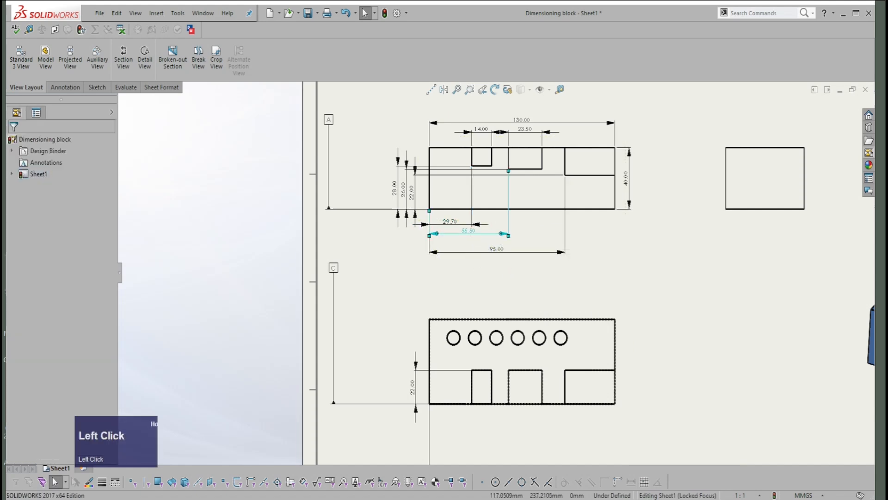
{"action": "left_click_drag", "start_coordinate": [509, 254], "coordinate": [505, 253]}
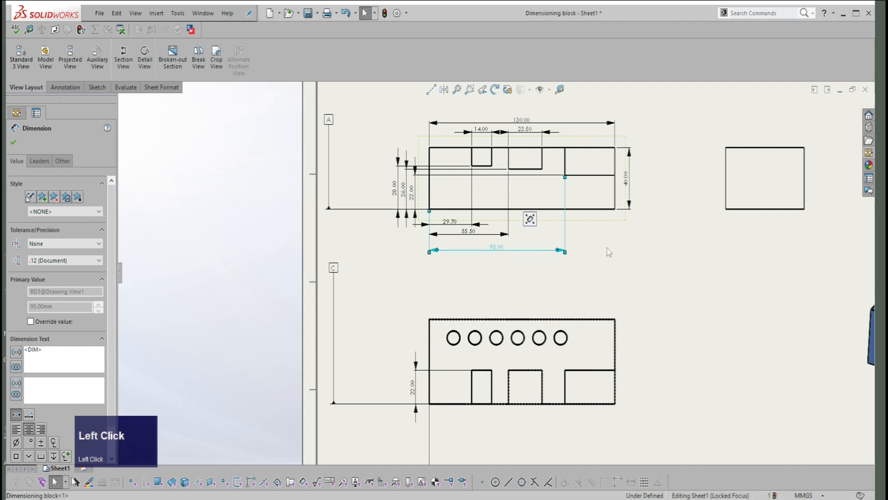
{"action": "left_click", "coordinate": [587, 232]}
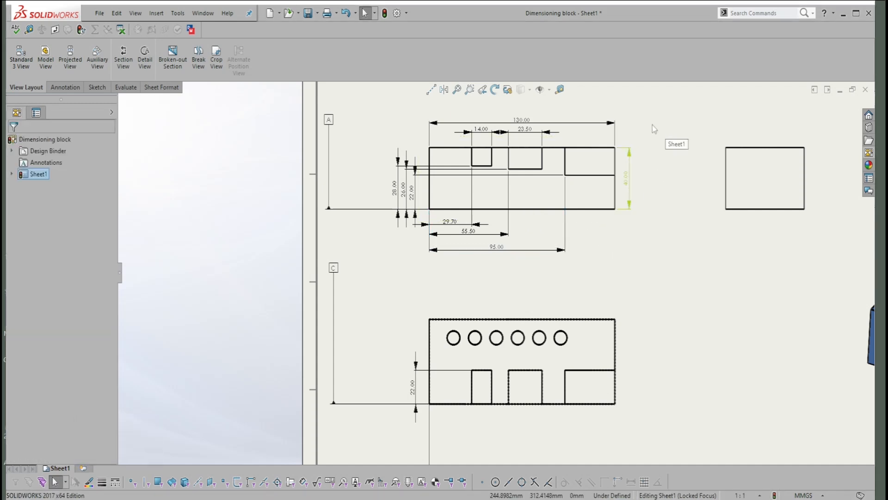
Dimension the block's overall depth beside the right edge of the lower view.
{"action": "scroll", "coordinate": [632, 224], "scroll_direction": "up", "scroll_amount": 3}
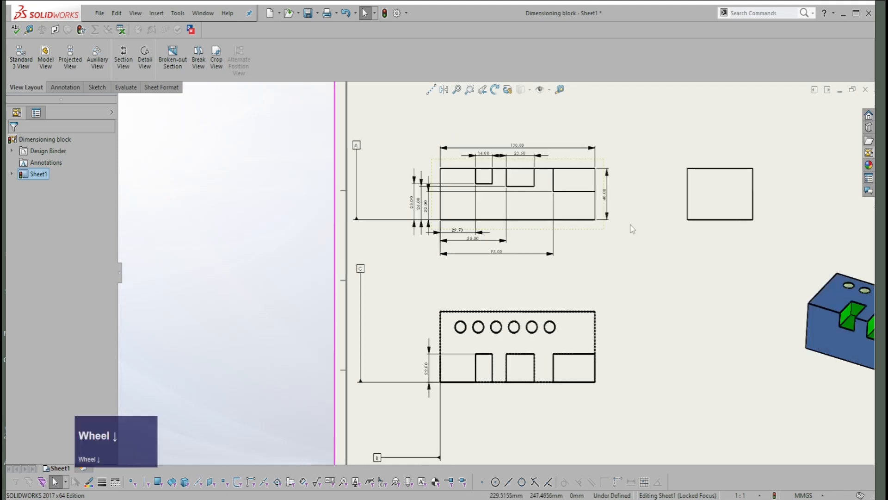
{"action": "scroll", "coordinate": [464, 171], "scroll_direction": "down", "scroll_amount": 2}
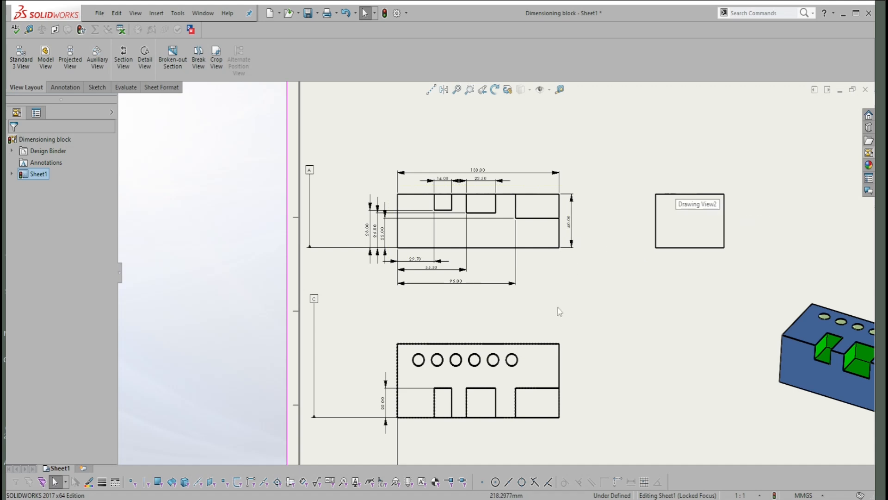
{"action": "scroll", "coordinate": [568, 292], "scroll_direction": "down", "scroll_amount": 2}
{"action": "right_click", "coordinate": [578, 354]}
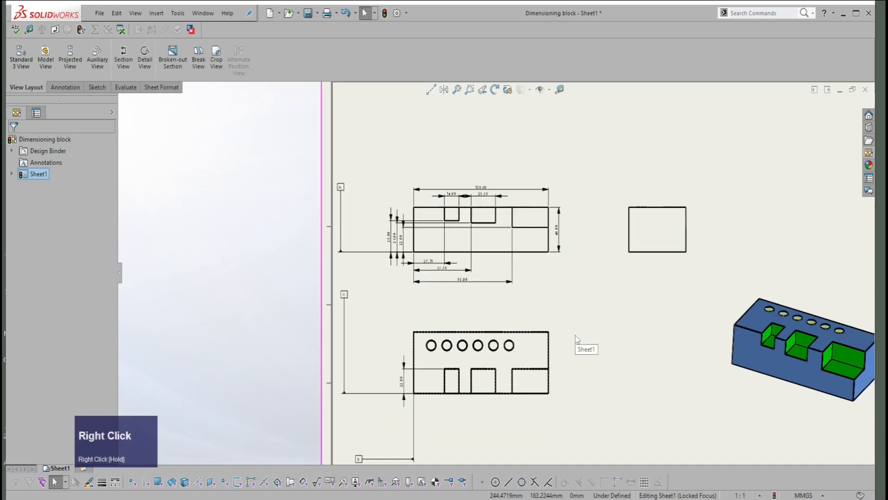
{"action": "right_click_drag", "start_coordinate": [578, 353], "coordinate": [584, 313]}
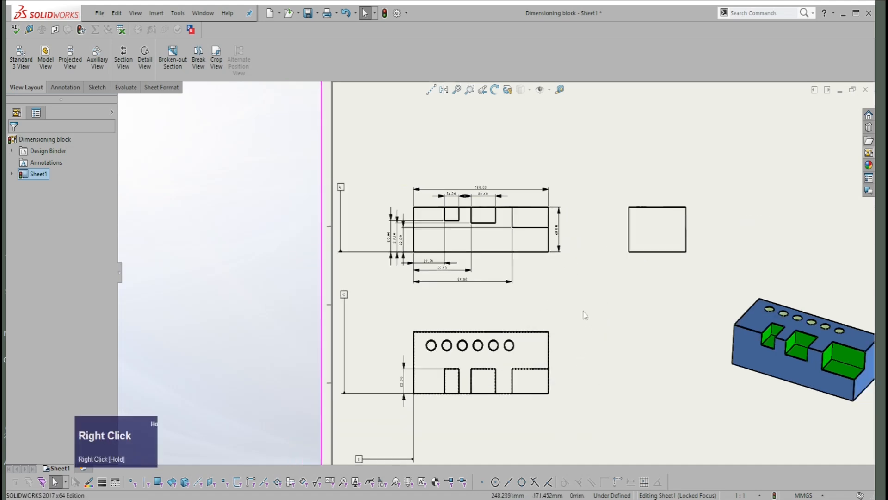
{"action": "left_click", "coordinate": [544, 361]}
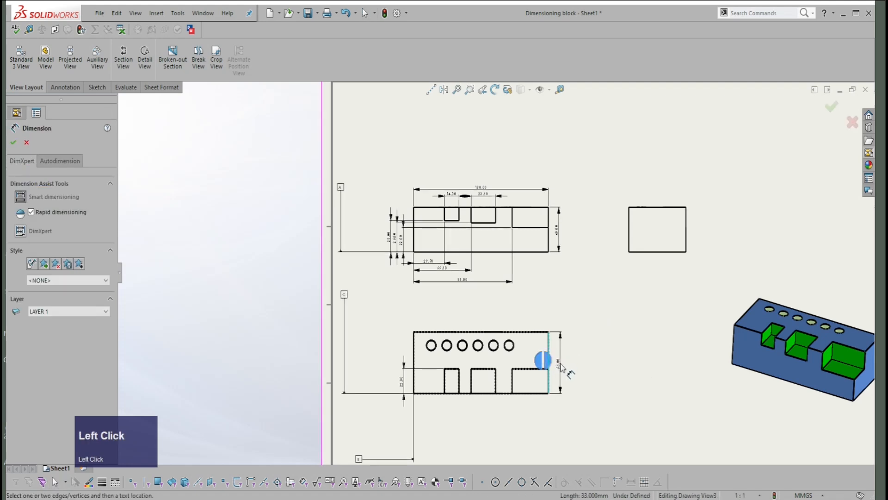
{"action": "left_click", "coordinate": [563, 368]}
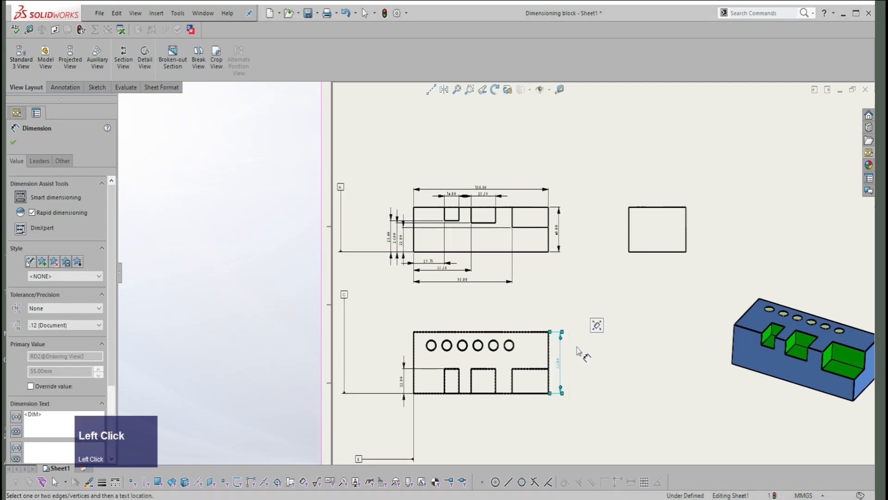
{"action": "key", "text": "Escape"}
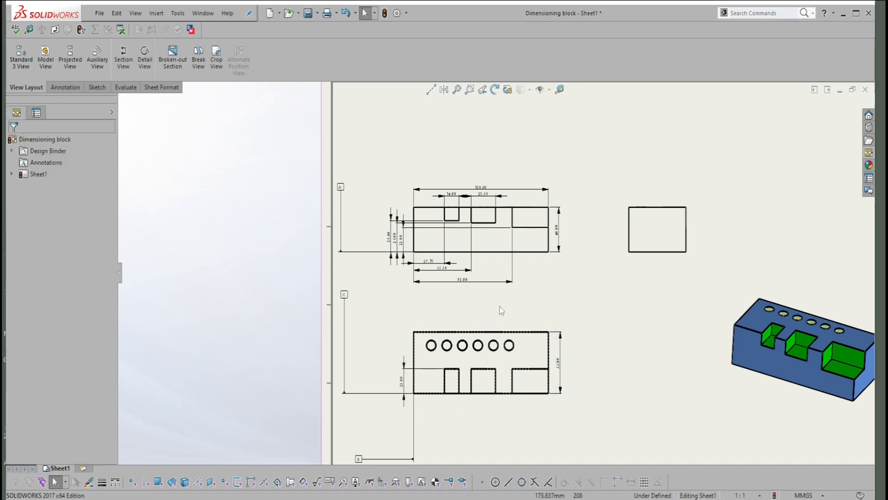
{"action": "scroll", "coordinate": [474, 342], "scroll_direction": "up", "scroll_amount": 1}
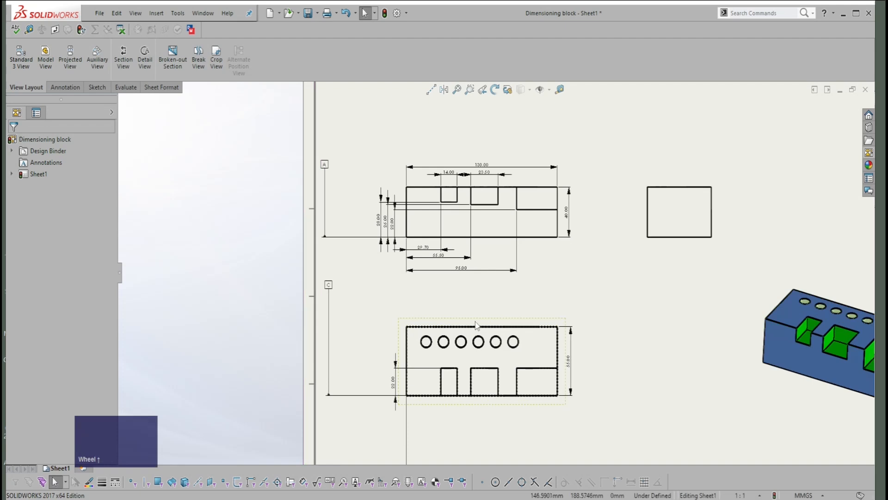
{"action": "scroll", "coordinate": [503, 365], "scroll_direction": "up", "scroll_amount": 2}
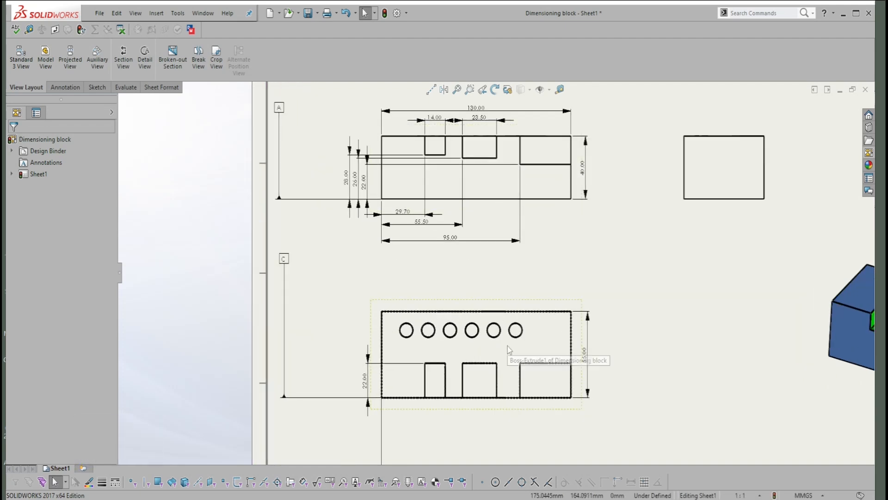
{"action": "scroll", "coordinate": [461, 156], "scroll_direction": "down", "scroll_amount": 2}
{"action": "scroll", "coordinate": [454, 139], "scroll_direction": "up", "scroll_amount": 1}
{"action": "right_click_drag", "start_coordinate": [447, 144], "coordinate": [453, 106]}
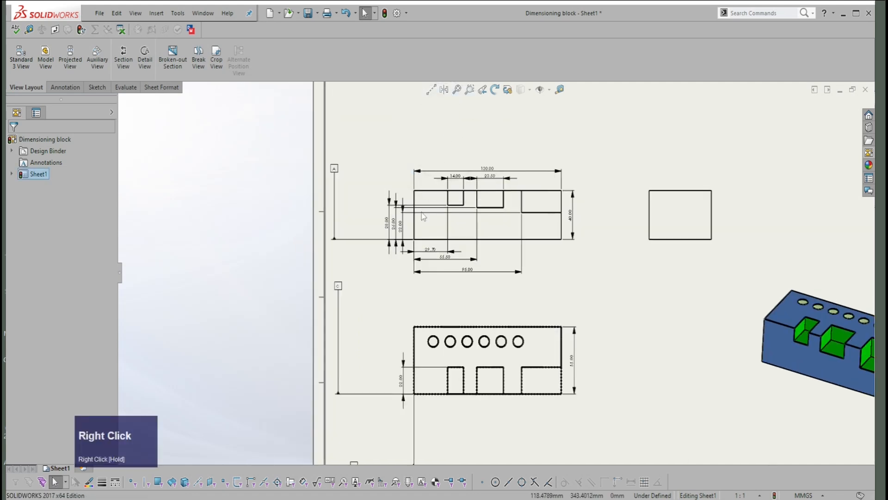
{"action": "left_click", "coordinate": [414, 225]}
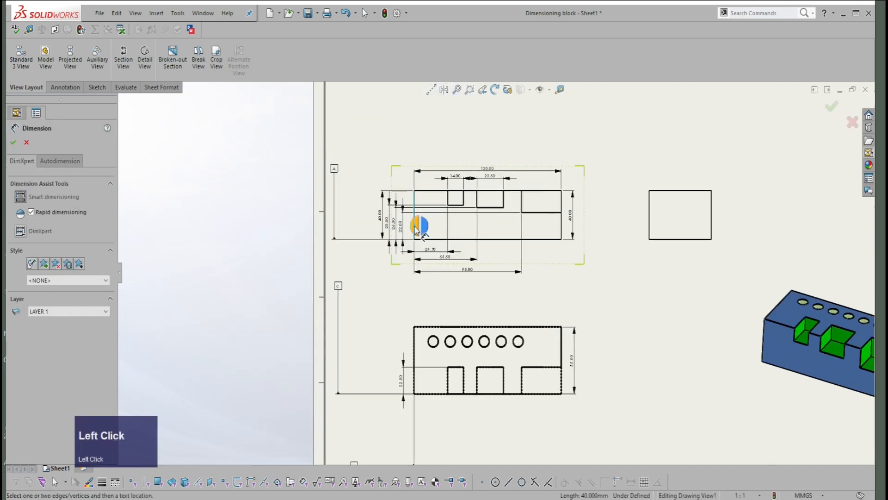
{"action": "scroll", "coordinate": [435, 327], "scroll_direction": "up", "scroll_amount": 2}
{"action": "left_click", "coordinate": [440, 331]}
{"action": "scroll", "coordinate": [469, 278], "scroll_direction": "down", "scroll_amount": 1}
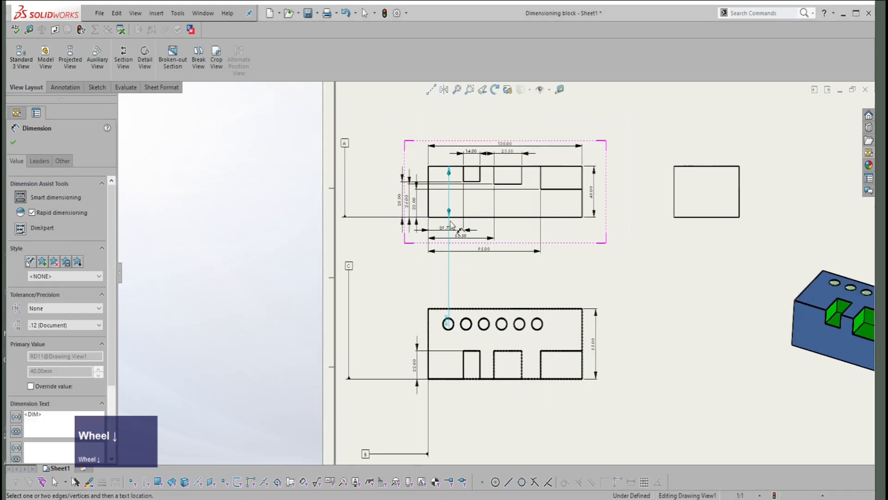
{"action": "key", "text": "Escape"}
{"action": "left_click", "coordinate": [449, 269]}
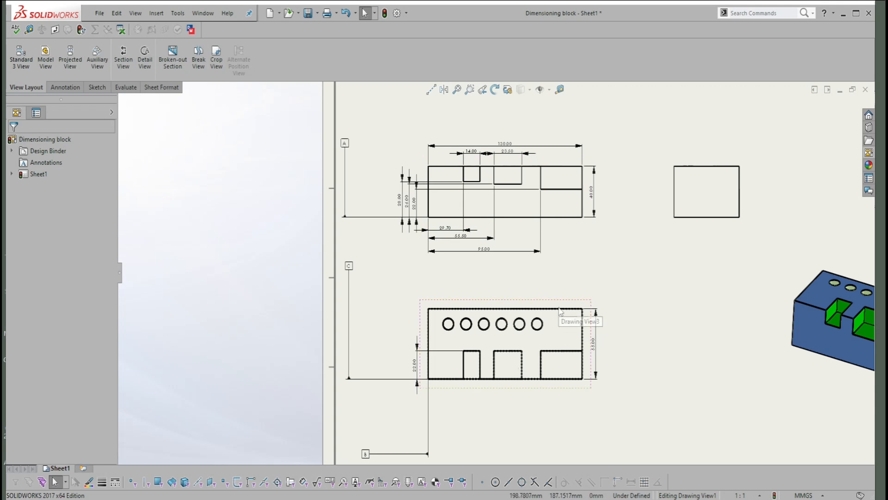
Add single center marks to the first three holes from the left in the lower view.
{"action": "scroll", "coordinate": [613, 301], "scroll_direction": "down", "scroll_amount": 2}
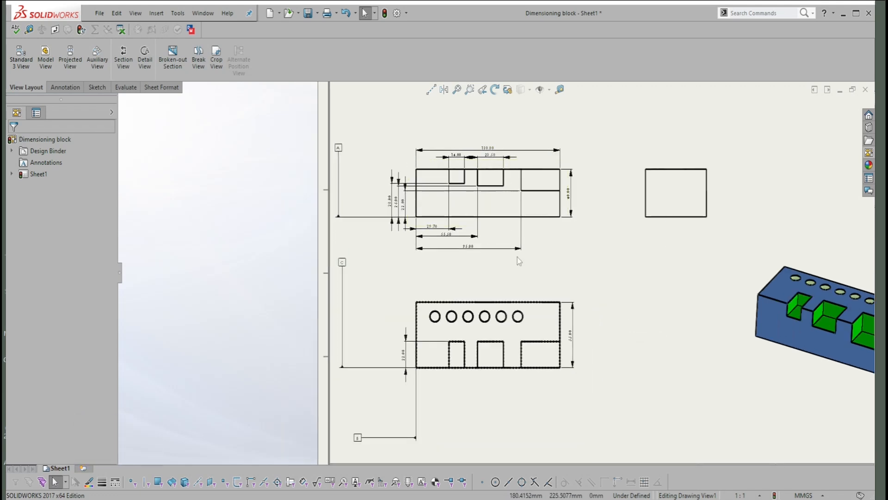
{"action": "scroll", "coordinate": [527, 323], "scroll_direction": "up", "scroll_amount": 1}
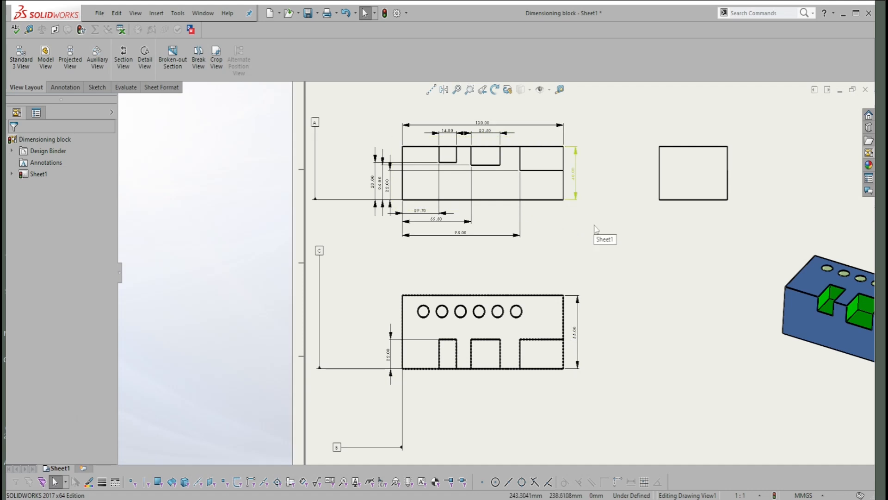
{"action": "scroll", "coordinate": [457, 303], "scroll_direction": "up", "scroll_amount": 1}
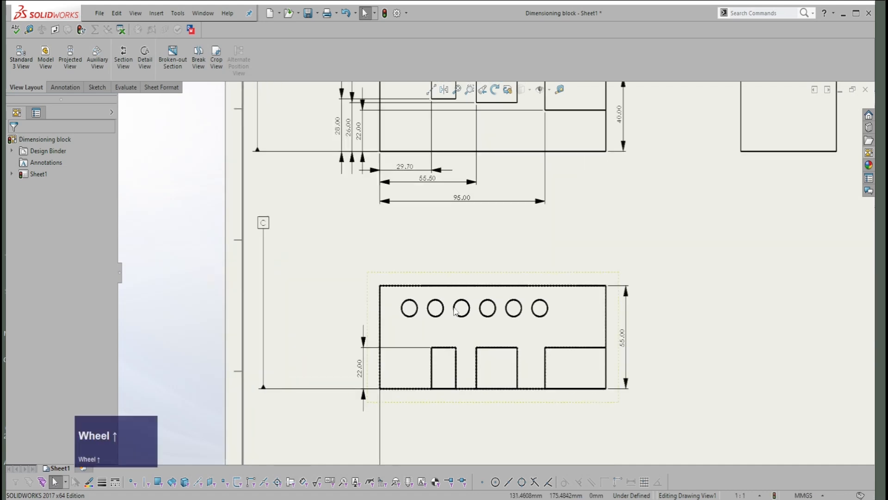
{"action": "scroll", "coordinate": [456, 301], "scroll_direction": "up", "scroll_amount": 1}
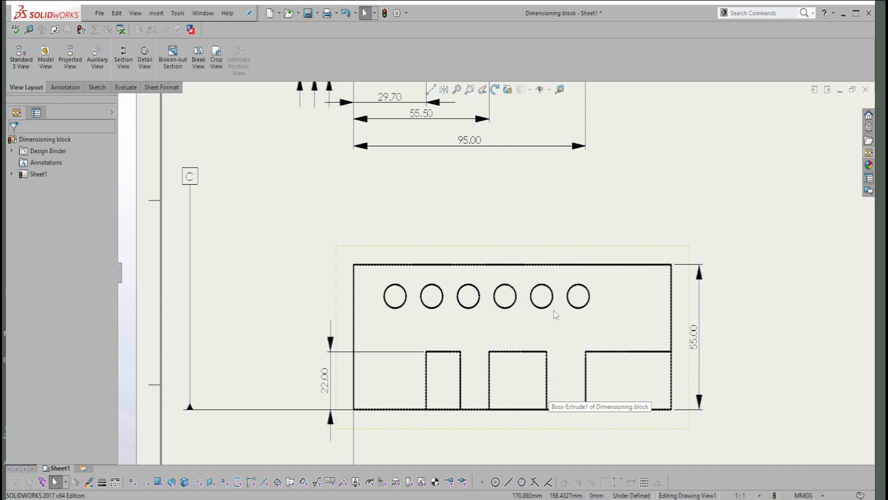
{"action": "left_click", "coordinate": [70, 88]}
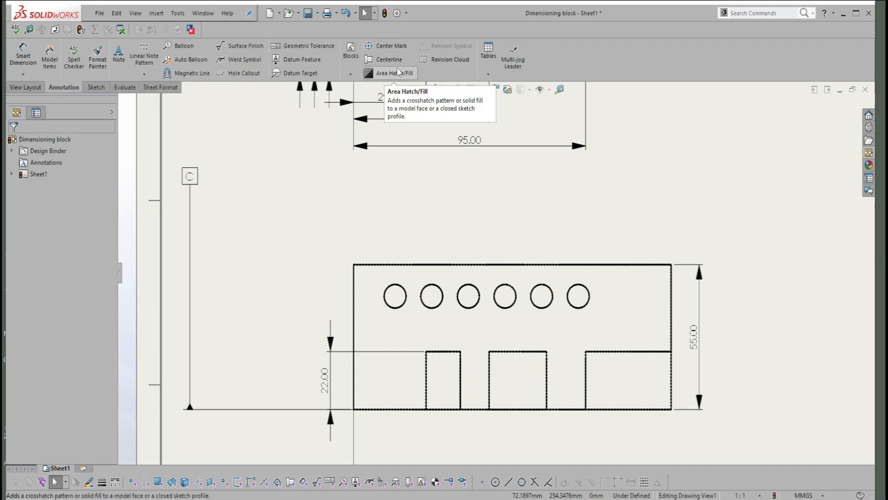
{"action": "left_click", "coordinate": [389, 46]}
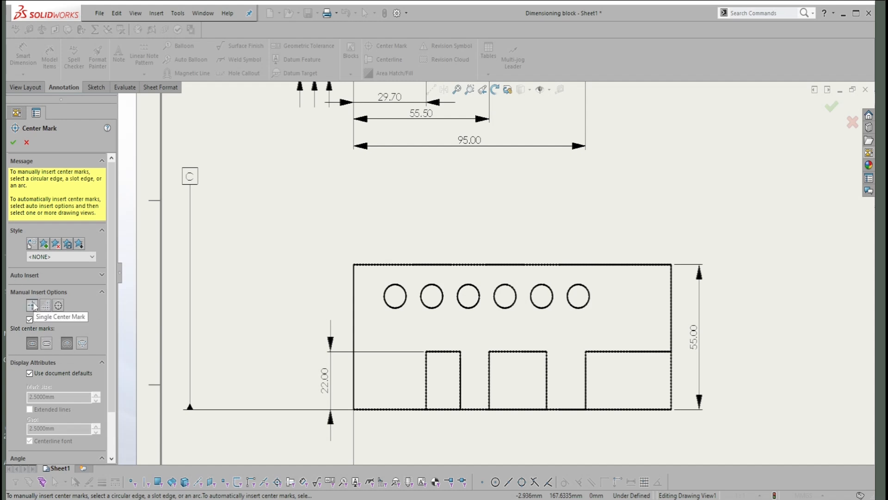
{"action": "left_click", "coordinate": [406, 296]}
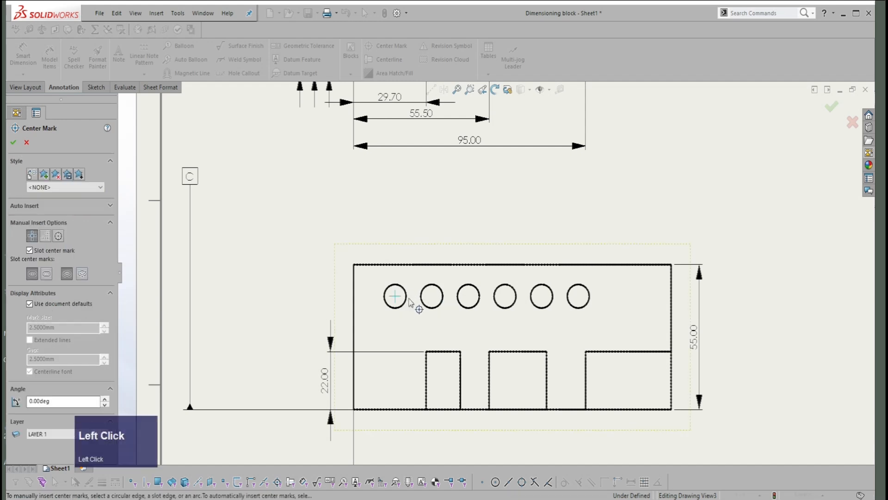
{"action": "left_click", "coordinate": [442, 296]}
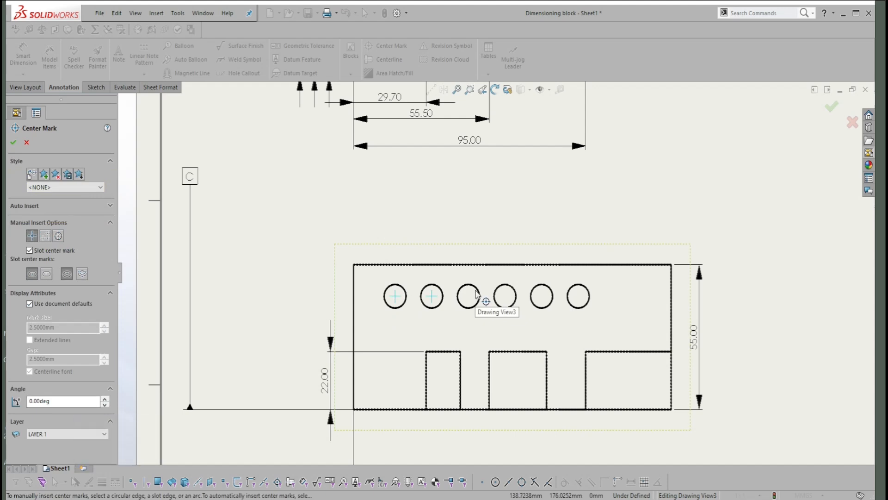
{"action": "left_click", "coordinate": [479, 298]}
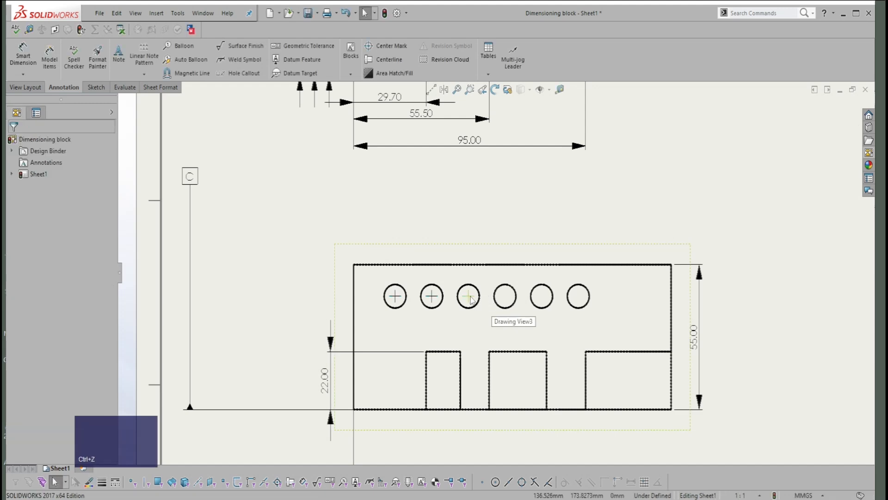
Try to remove the center mark from the third hole in the lower view.
{"action": "left_click", "coordinate": [471, 298]}
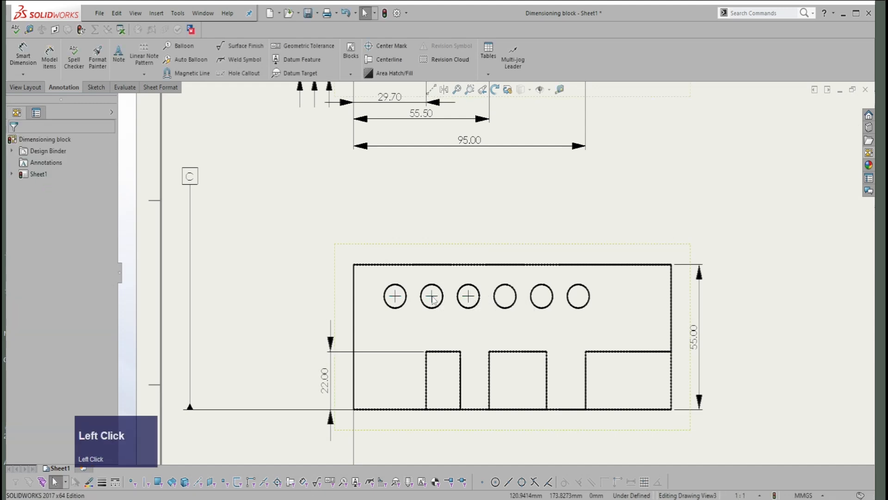
{"action": "left_click", "coordinate": [467, 299]}
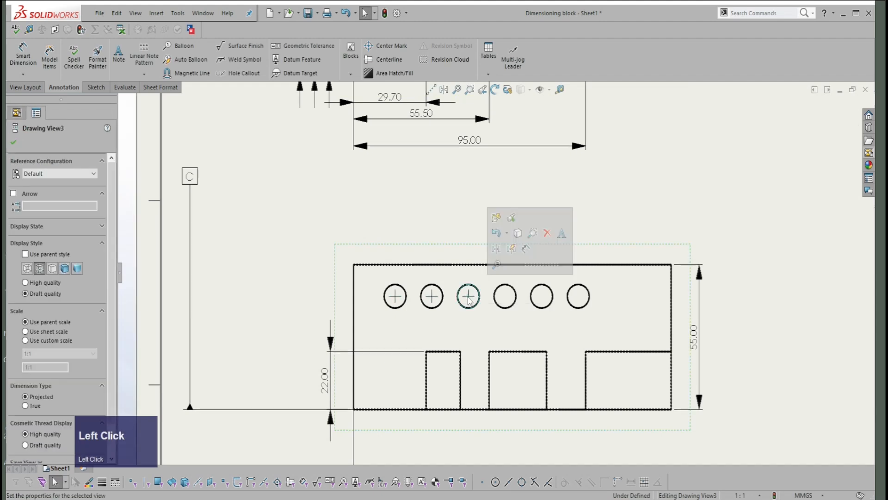
{"action": "key", "text": "Delete"}
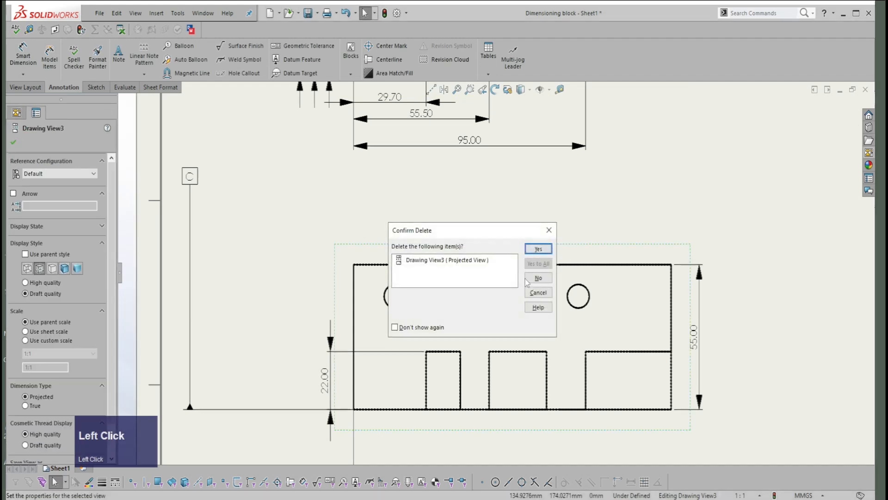
{"action": "left_click", "coordinate": [538, 292]}
{"action": "mouse_move", "coordinate": [375, 219]}
{"action": "left_mouse_down"}
{"action": "mouse_move", "coordinate": [492, 316]}
{"action": "mouse_move", "coordinate": [488, 310]}
{"action": "left_mouse_up"}
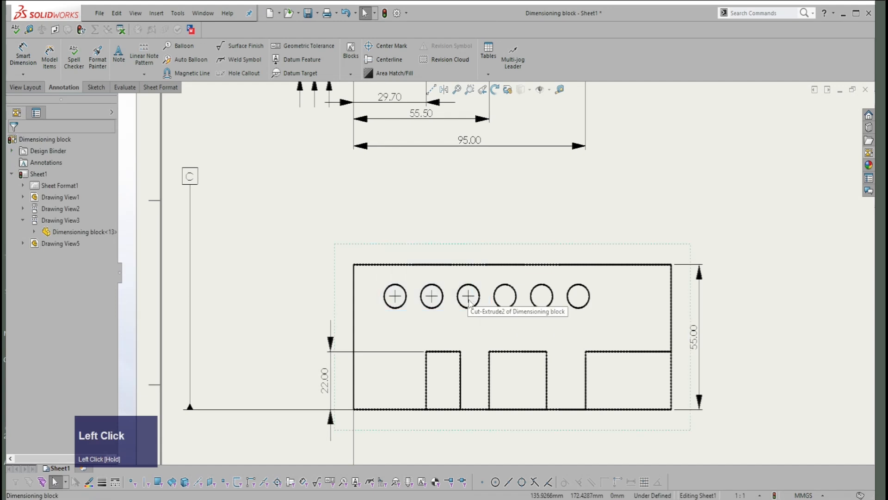
{"action": "left_click", "coordinate": [471, 302]}
{"action": "left_click", "coordinate": [438, 204]}
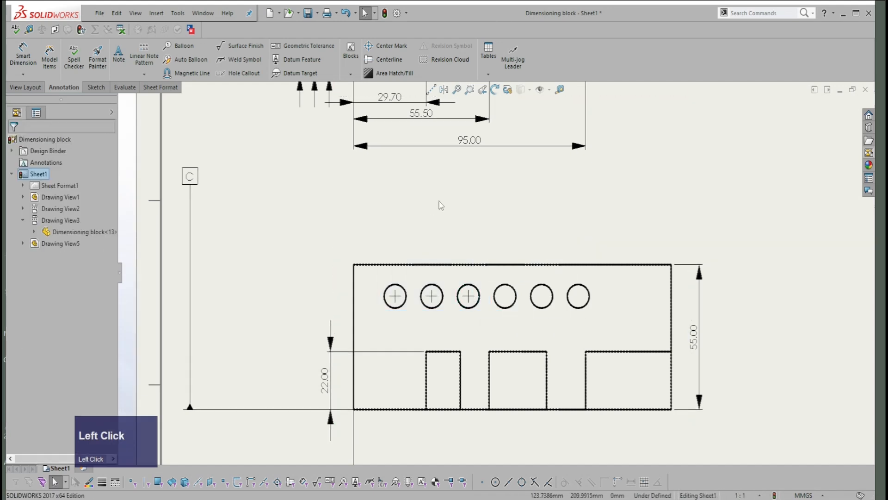
{"action": "key", "text": "ctrl+z"}
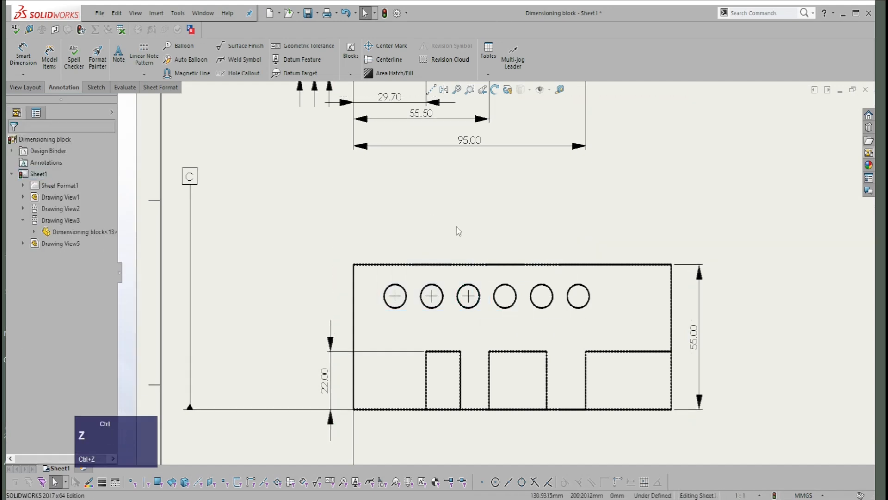
{"action": "left_click", "coordinate": [470, 250]}
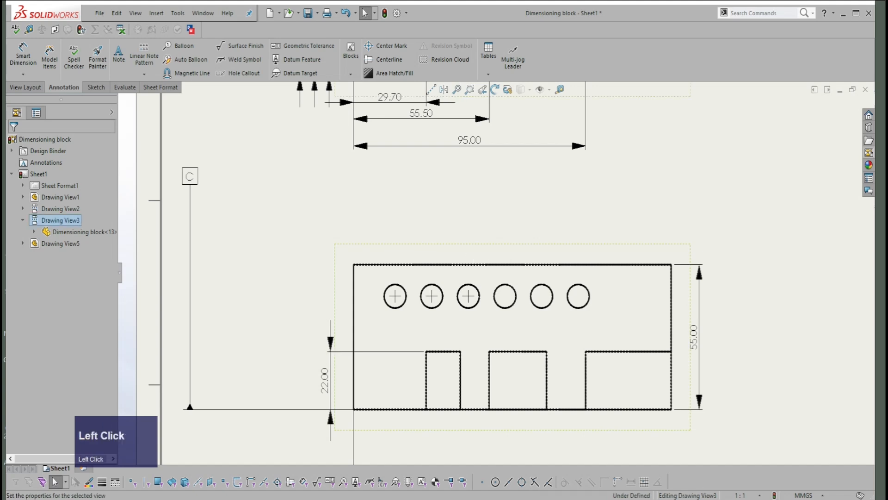
{"action": "left_click", "coordinate": [475, 300]}
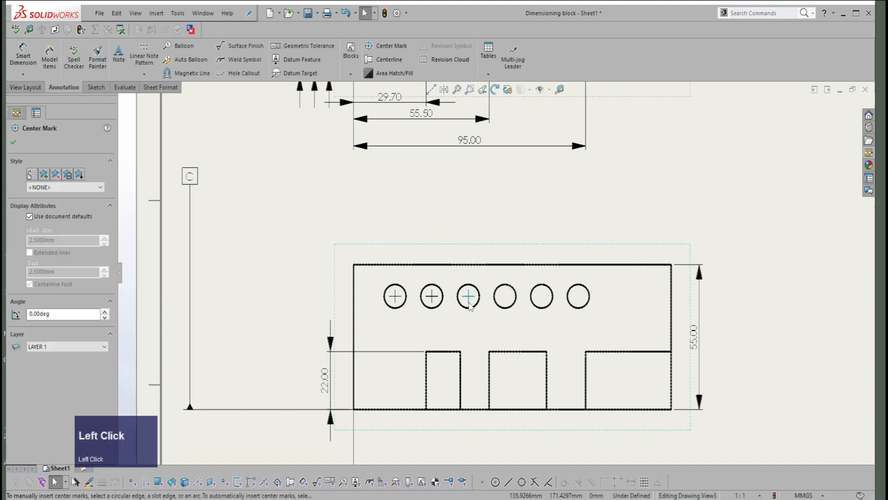
{"action": "left_click", "coordinate": [470, 303]}
{"action": "left_click", "coordinate": [470, 302]}
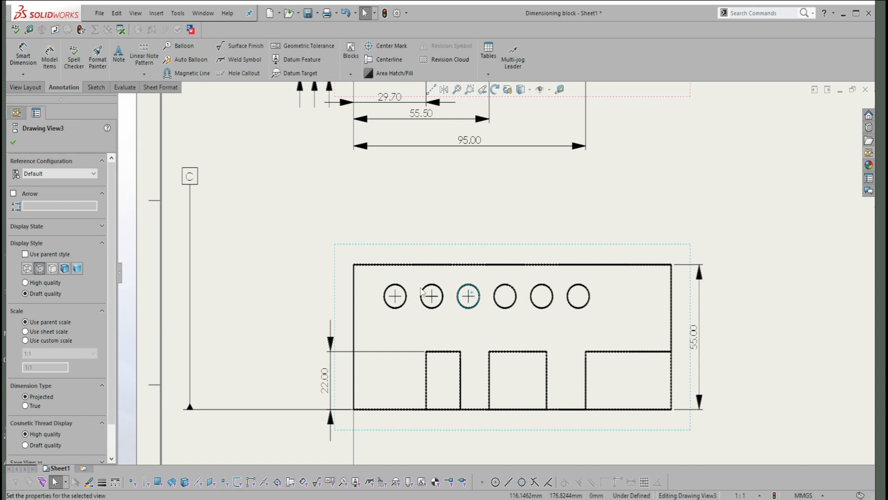
{"action": "left_click", "coordinate": [389, 60]}
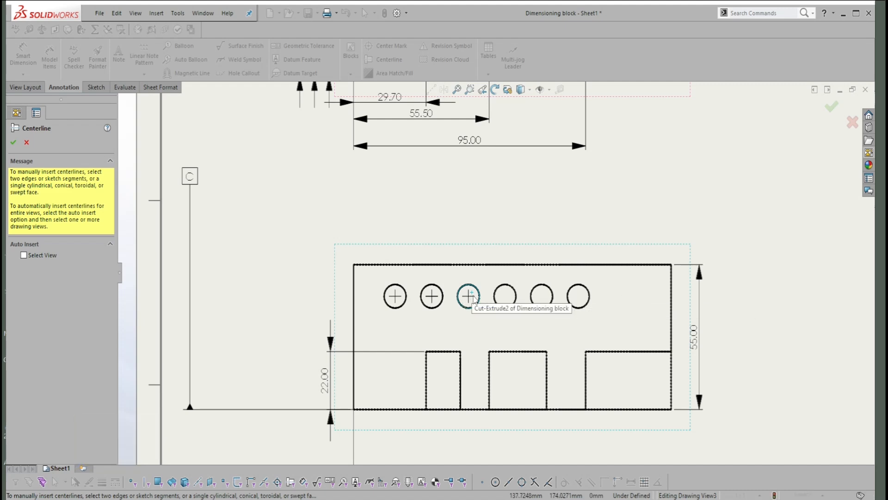
{"action": "key", "text": "Escape"}
{"action": "left_click", "coordinate": [393, 183]}
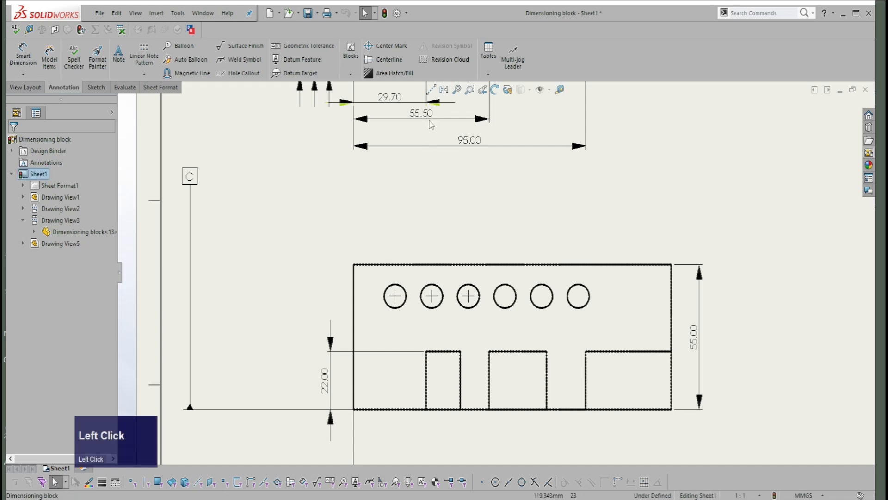
Add single center marks to the fourth, fifth and sixth holes from the left in the lower view.
{"action": "left_click", "coordinate": [389, 50]}
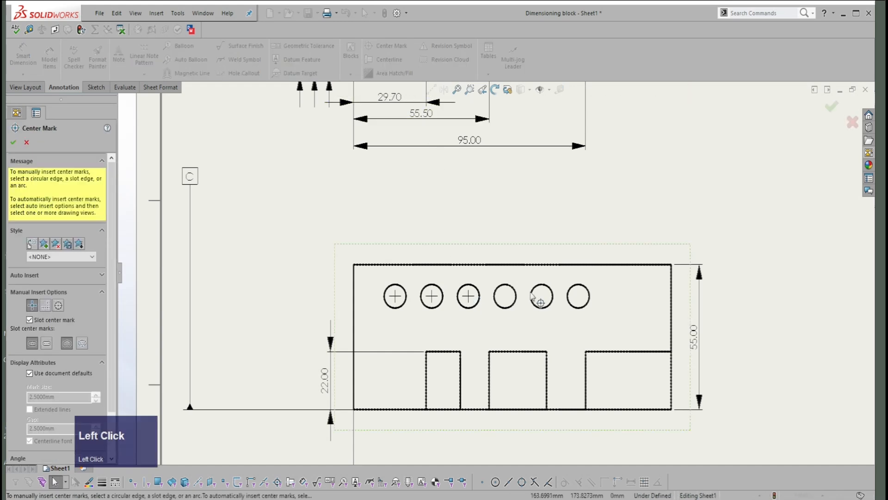
{"action": "left_click", "coordinate": [508, 288]}
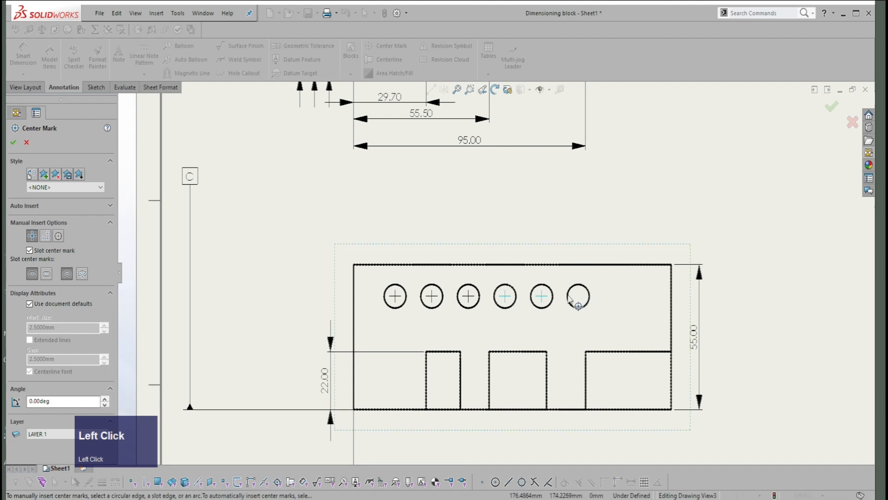
{"action": "key", "text": "Escape"}
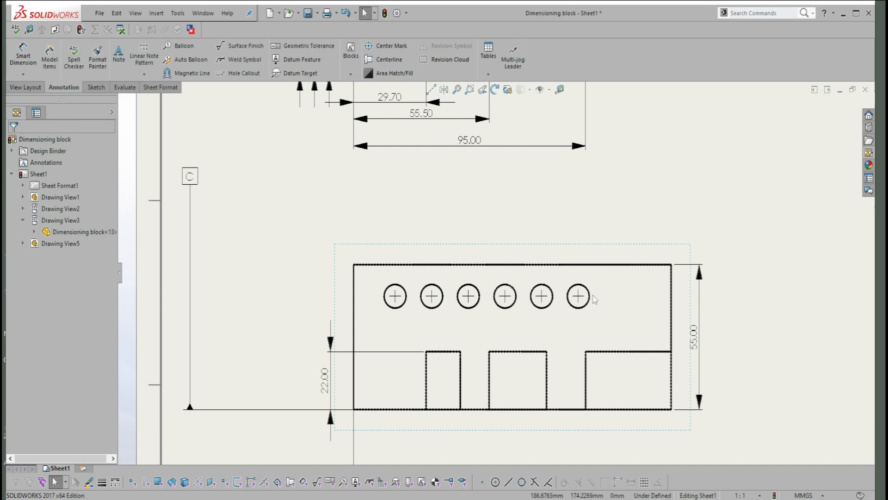
Try a dimension from the fifth hole's uppermost arc point to the block's upper edge in the lower view, and delete it.
{"action": "scroll", "coordinate": [595, 296], "scroll_direction": "up", "scroll_amount": 1}
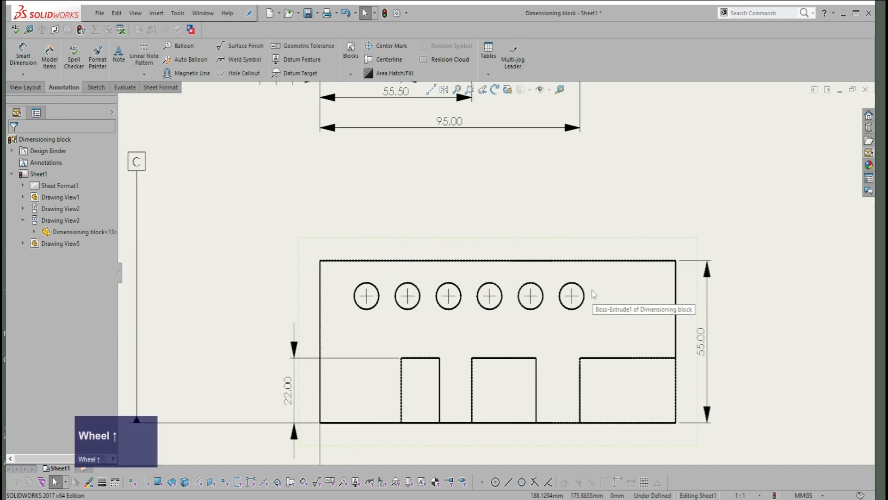
{"action": "right_click_drag", "start_coordinate": [610, 203], "coordinate": [619, 137]}
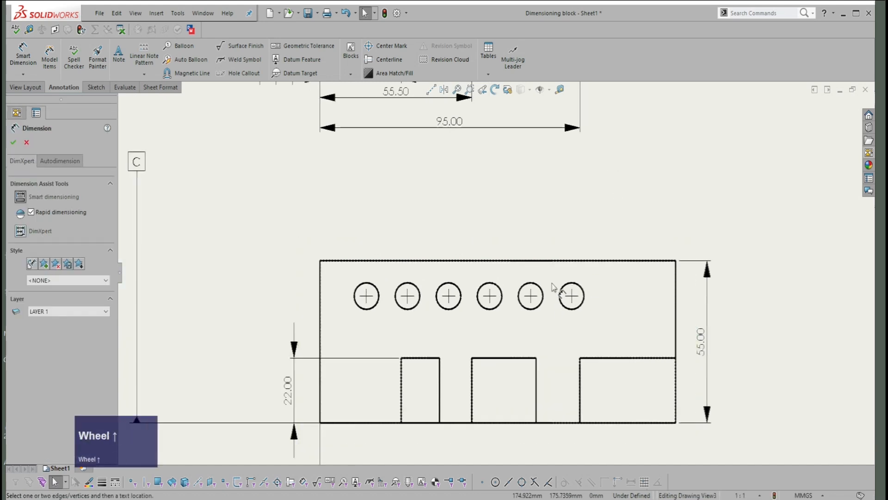
{"action": "scroll", "coordinate": [522, 282], "scroll_direction": "up", "scroll_amount": 1}
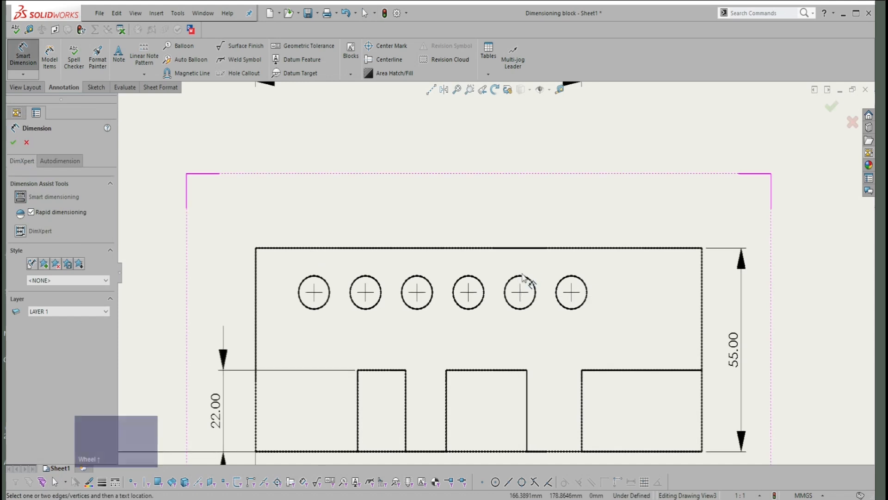
{"action": "key", "text": "shift"}
{"action": "left_click", "coordinate": [521, 276], "text": "shift"}
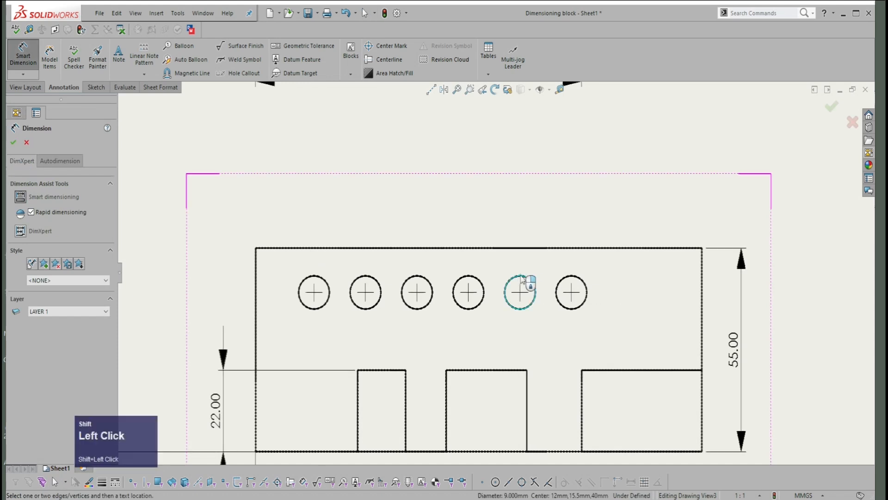
{"action": "left_click", "coordinate": [524, 250]}
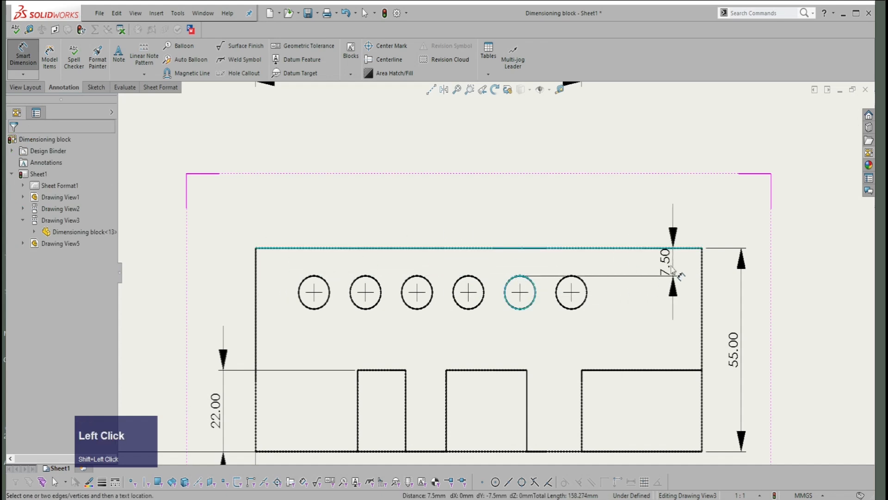
{"action": "left_click", "coordinate": [676, 199]}
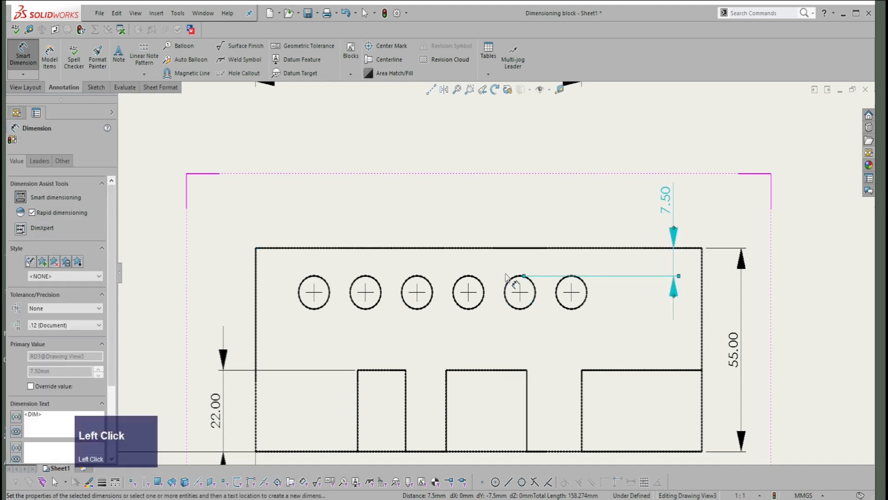
{"action": "key", "text": "Escape"}
{"action": "left_click", "coordinate": [658, 207]}
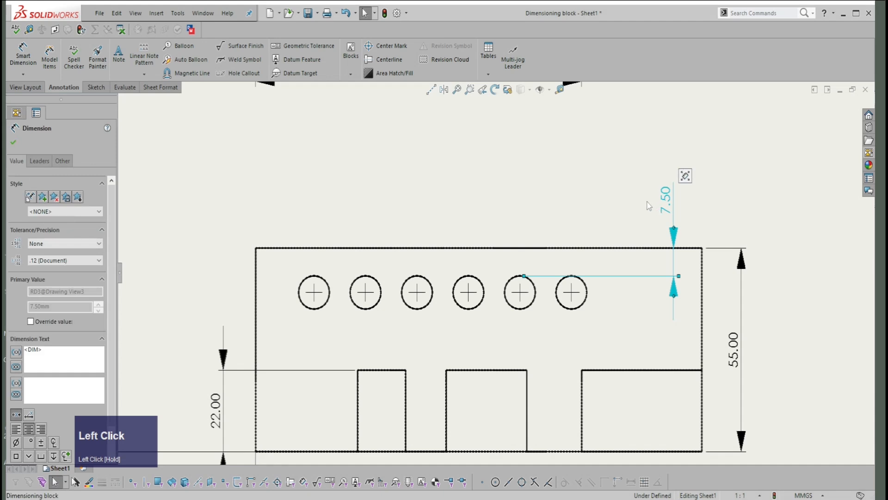
{"action": "key", "text": "Delete"}
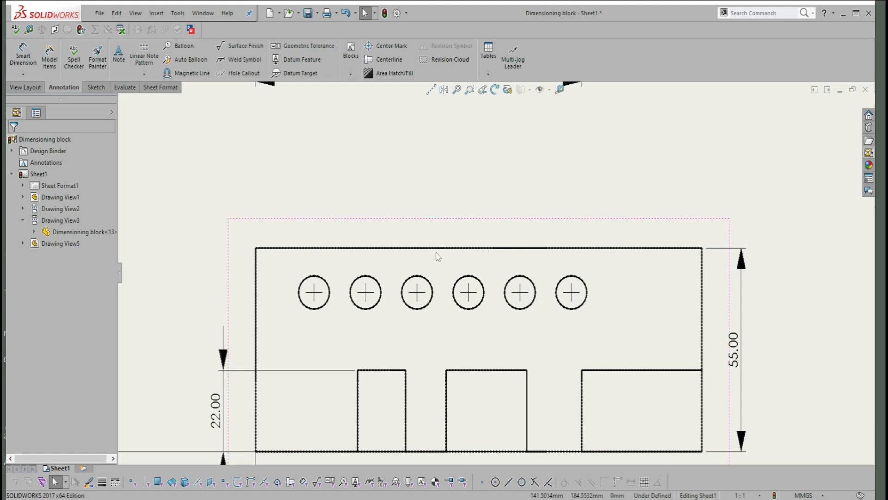
{"action": "scroll", "coordinate": [332, 278], "scroll_direction": "down", "scroll_amount": 2}
{"action": "scroll", "coordinate": [361, 313], "scroll_direction": "down", "scroll_amount": 1}
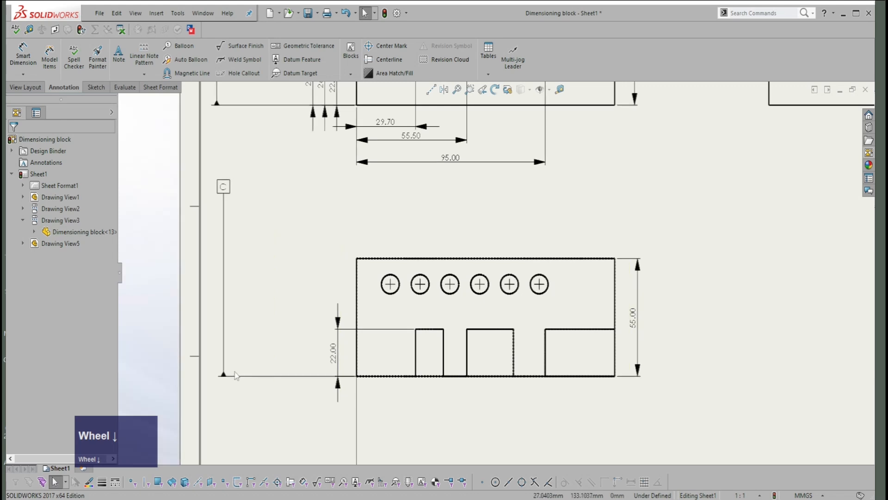
{"action": "scroll", "coordinate": [407, 352], "scroll_direction": "down", "scroll_amount": 1}
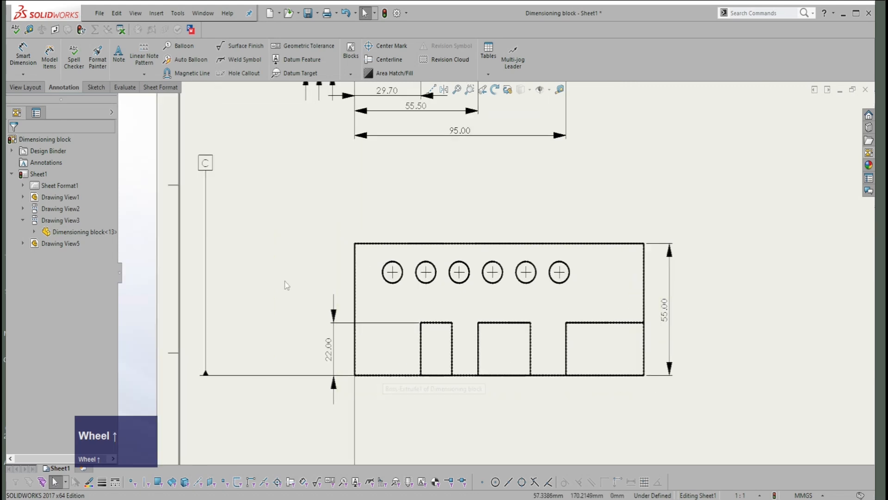
{"action": "right_click", "coordinate": [286, 209]}
{"action": "right_click_drag", "start_coordinate": [287, 209], "coordinate": [367, 381]}
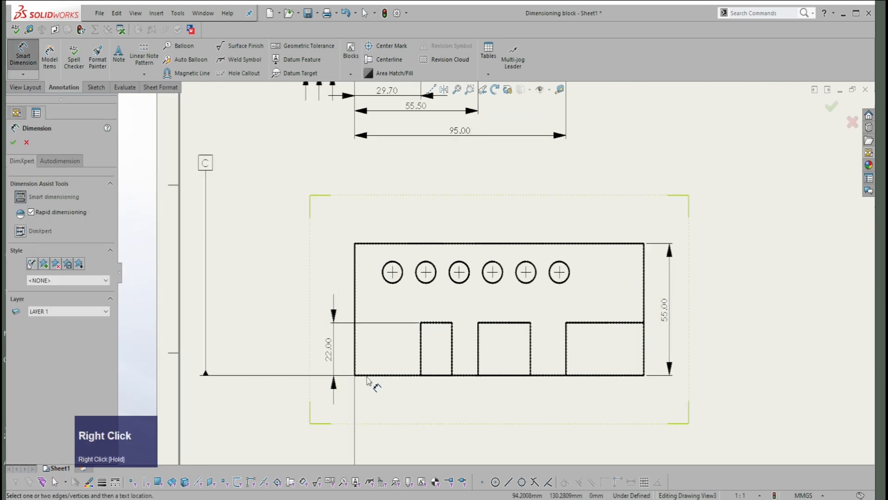
{"action": "left_click", "coordinate": [368, 376]}
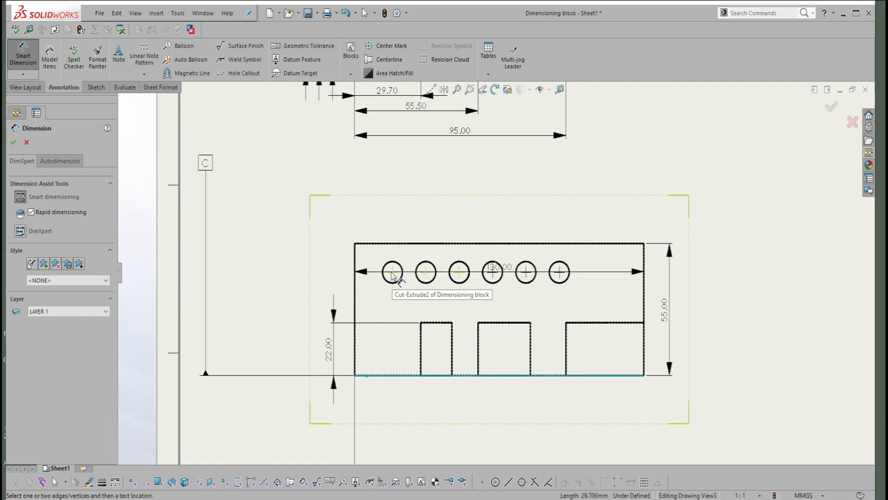
{"action": "left_click", "coordinate": [392, 276]}
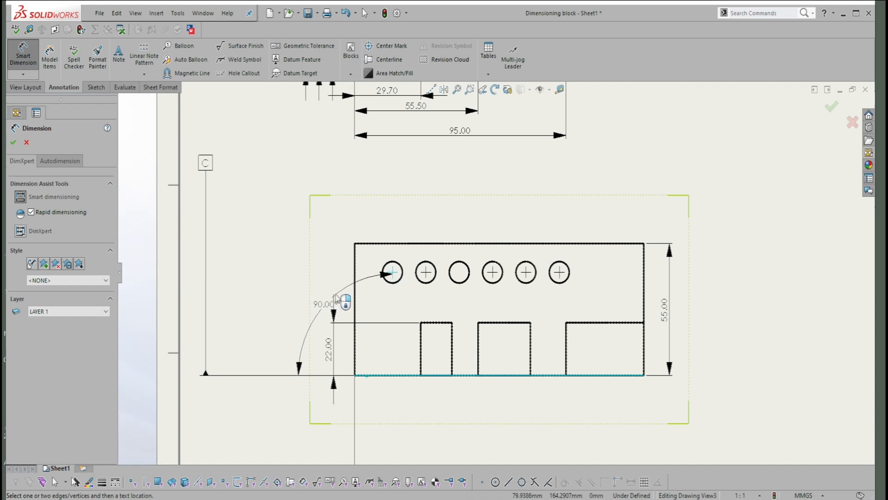
{"action": "scroll", "coordinate": [335, 300], "scroll_direction": "up", "scroll_amount": 1}
{"action": "scroll", "coordinate": [335, 300], "scroll_direction": "up", "scroll_amount": 1}
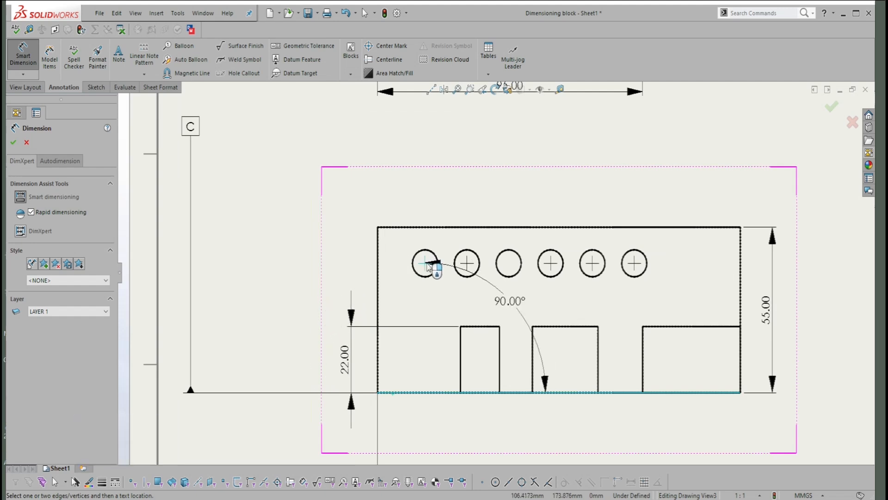
{"action": "key", "text": "Escape"}
{"action": "key", "text": "Escape"}
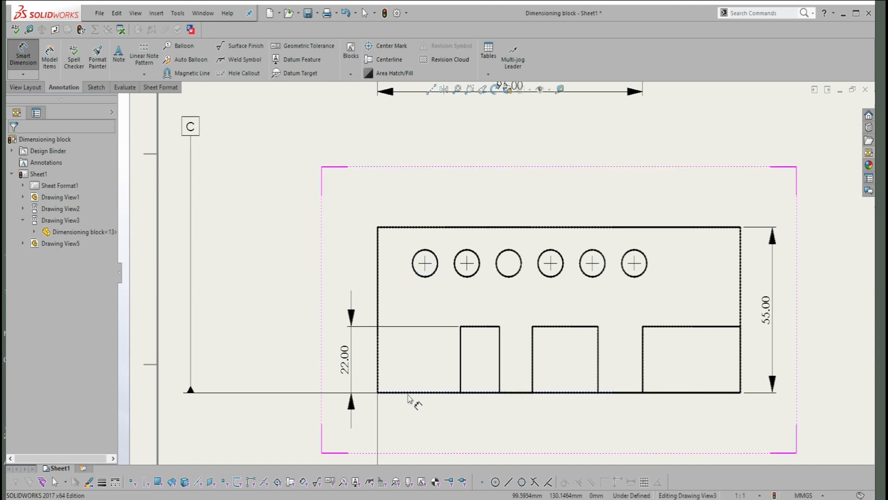
{"action": "left_click", "coordinate": [409, 394]}
{"action": "scroll", "coordinate": [429, 270], "scroll_direction": "up", "scroll_amount": 3}
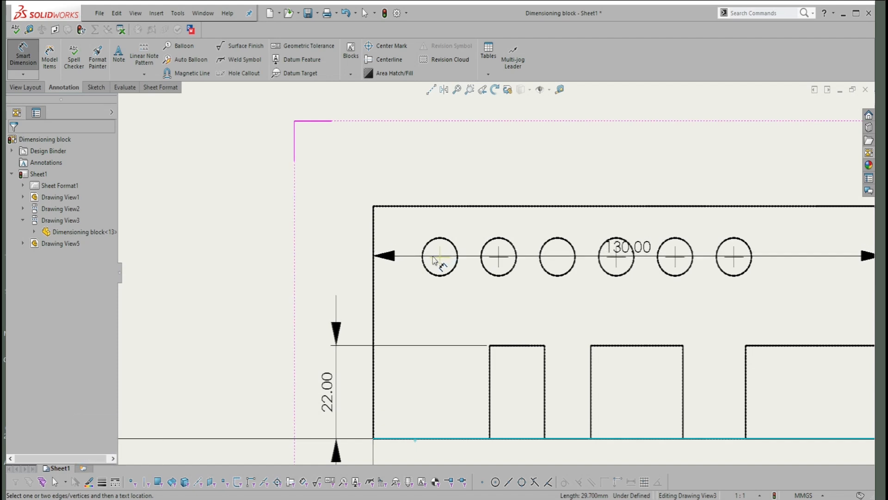
{"action": "left_click", "coordinate": [439, 258]}
{"action": "left_click", "coordinate": [326, 340]}
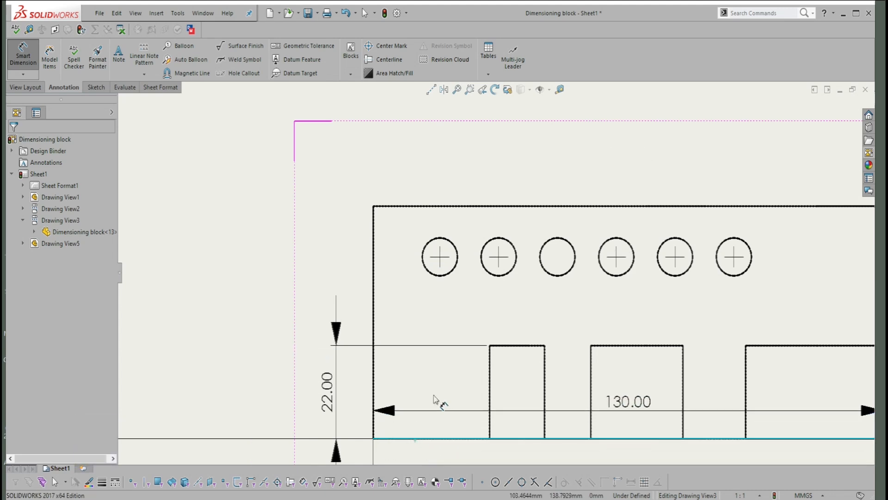
{"action": "left_click", "coordinate": [439, 257]}
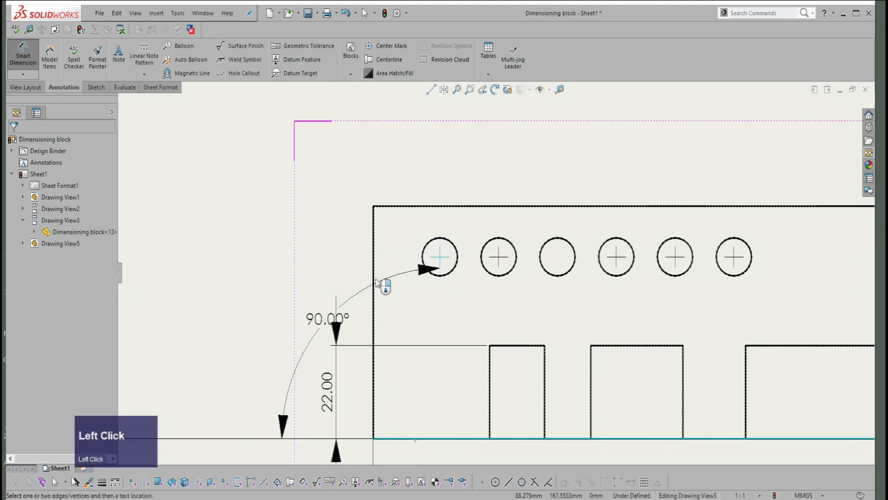
{"action": "left_click", "coordinate": [439, 262]}
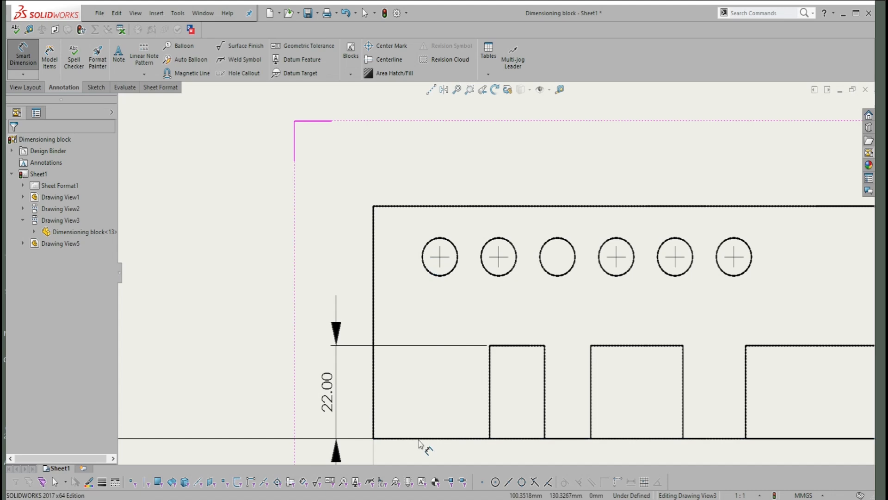
Dimension the first hole's center vertically from the block's lower edge, placing it outside the slot-depth dimension in the lower view.
{"action": "left_click", "coordinate": [420, 440]}
{"action": "left_click", "coordinate": [437, 258]}
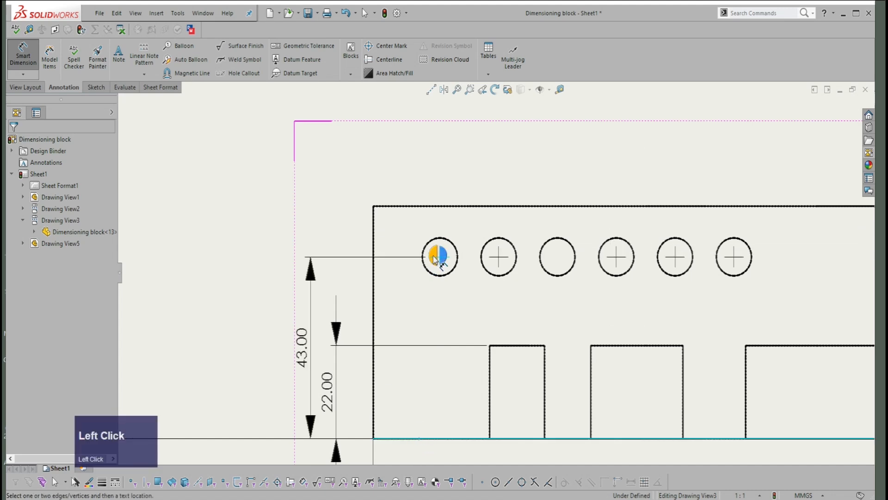
{"action": "left_click", "coordinate": [306, 332]}
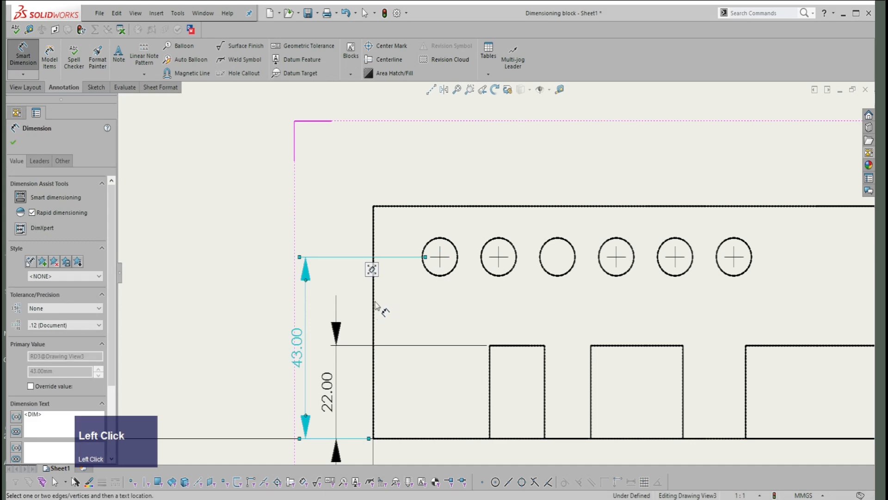
Dimension the first hole's center horizontally from the block's left edge, placing it above the lower view.
{"action": "left_click", "coordinate": [374, 305]}
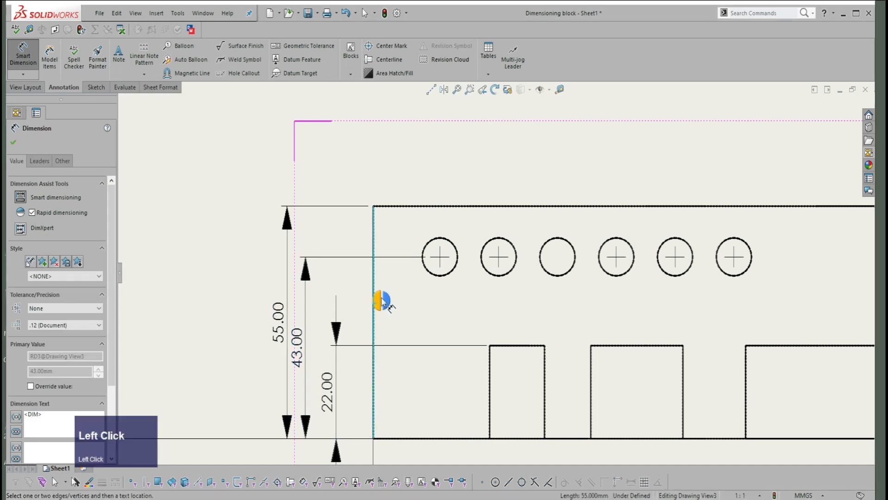
{"action": "left_click", "coordinate": [440, 257]}
{"action": "scroll", "coordinate": [433, 194], "scroll_direction": "down", "scroll_amount": 1}
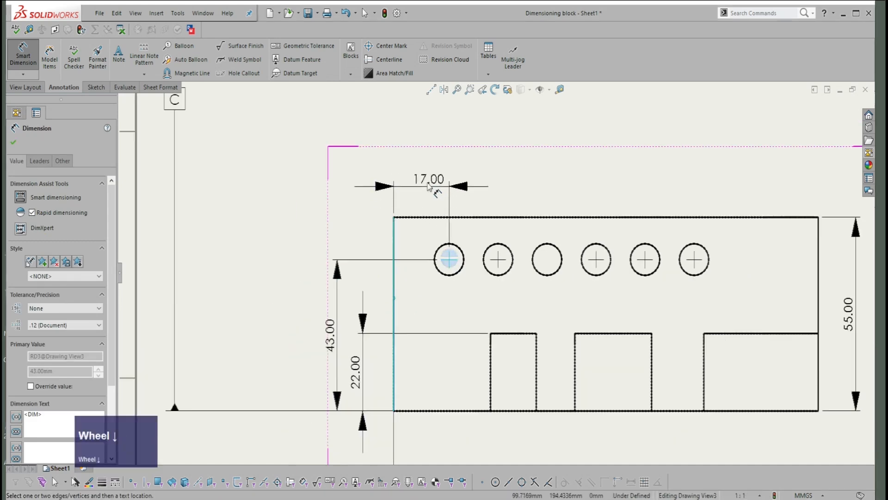
{"action": "left_click", "coordinate": [423, 174]}
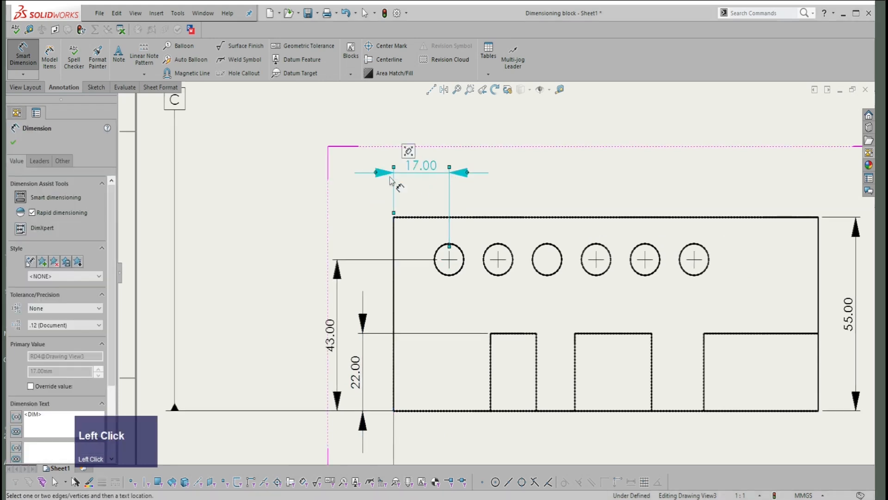
{"action": "scroll", "coordinate": [393, 284], "scroll_direction": "up", "scroll_amount": 1}
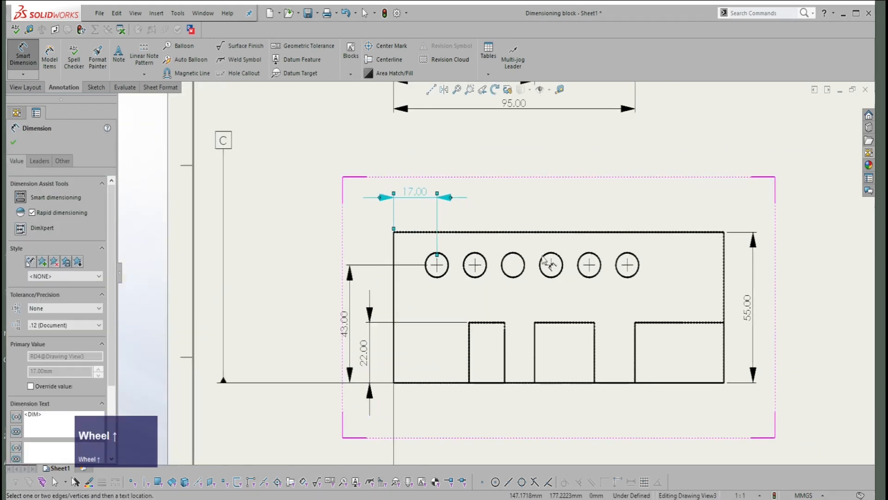
{"action": "key", "text": "Escape"}
Add the missing center mark to the third hole from the left in the lower view.
{"action": "scroll", "coordinate": [520, 261], "scroll_direction": "down", "scroll_amount": 1}
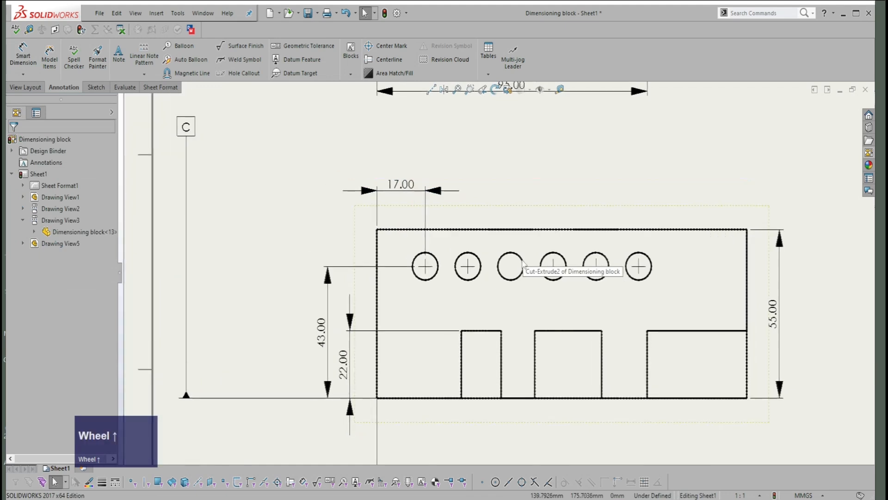
{"action": "left_click", "coordinate": [524, 263]}
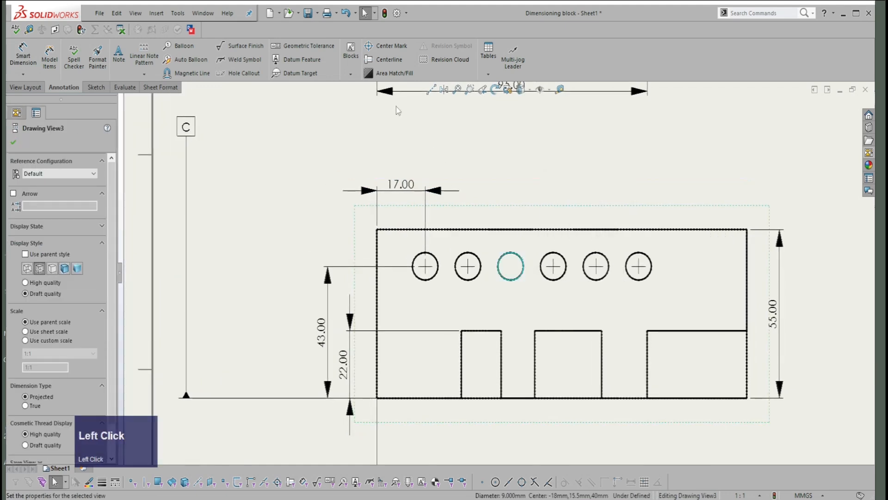
{"action": "left_click", "coordinate": [389, 48]}
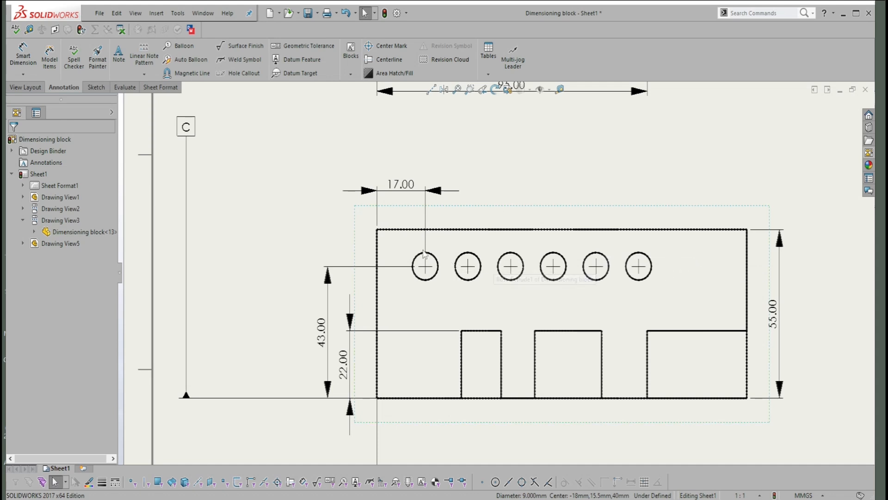
Dimension the first hole's diameter, placing the text outside the upper-left corner of the block in the lower view.
{"action": "right_click_drag", "start_coordinate": [531, 173], "coordinate": [487, 213]}
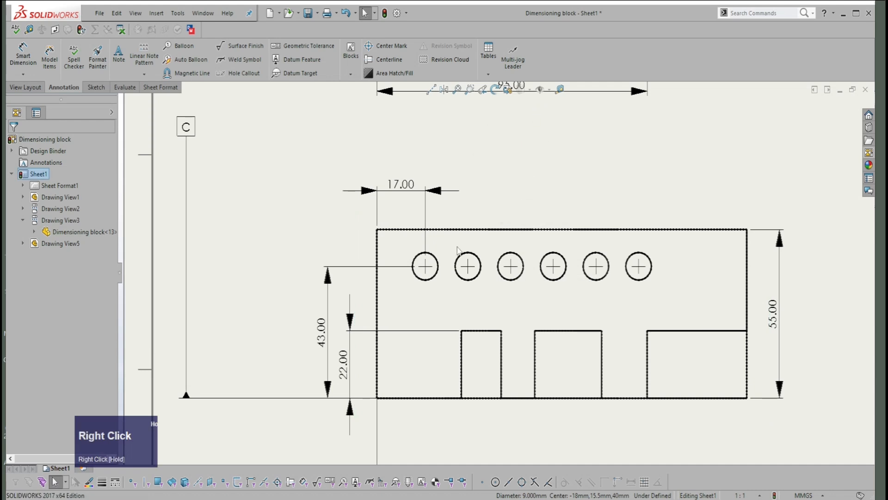
{"action": "left_click", "coordinate": [418, 257]}
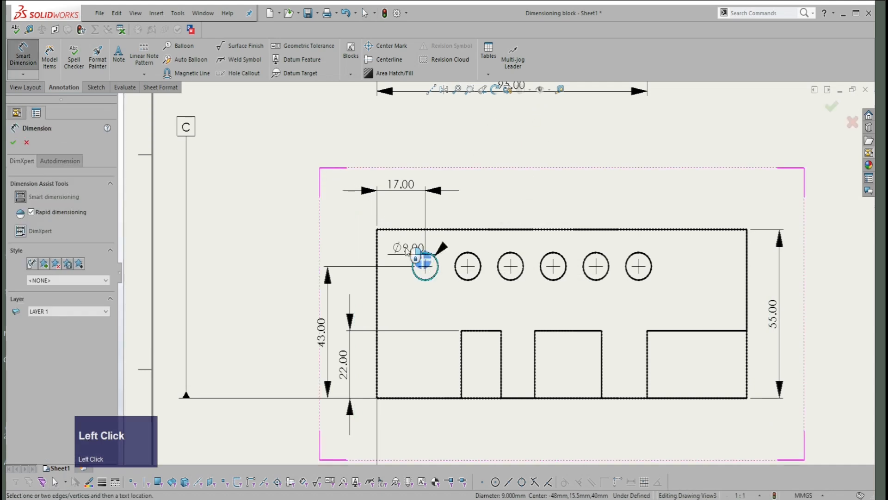
{"action": "left_click", "coordinate": [328, 214]}
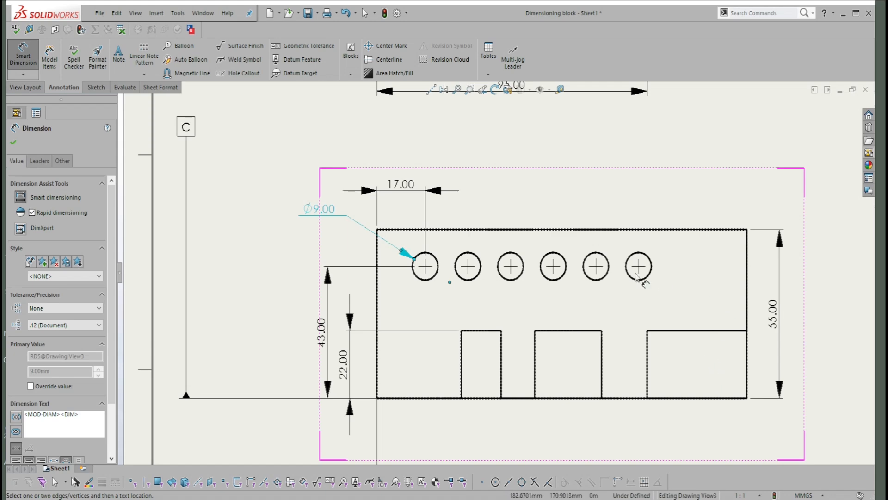
{"action": "key", "text": "Escape"}
{"action": "key", "text": "Escape"}
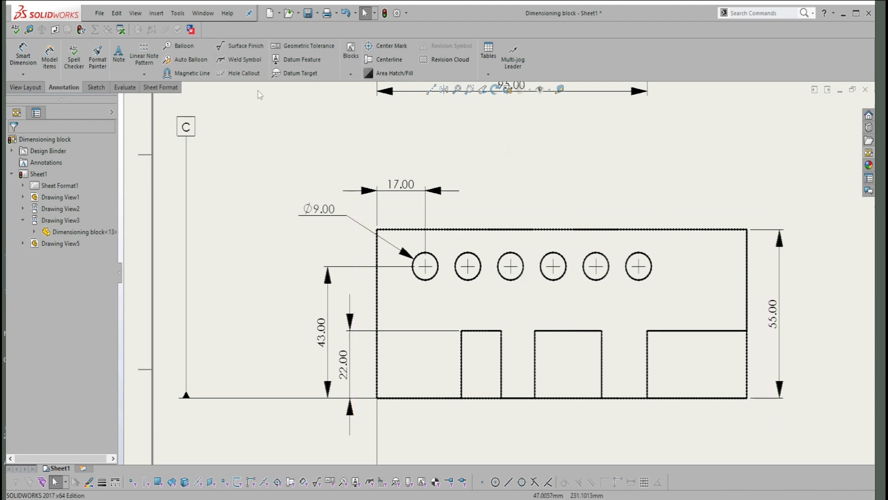
Dimension the center distance between the first and second holes, placing it above the first hole's horizontal position dimension in the lower view.
{"action": "key", "text": "alt+q"}
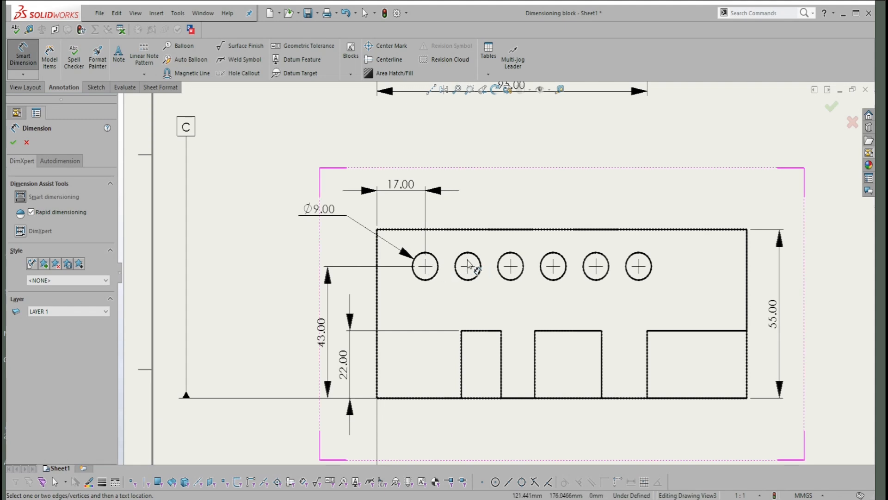
{"action": "left_click", "coordinate": [426, 267]}
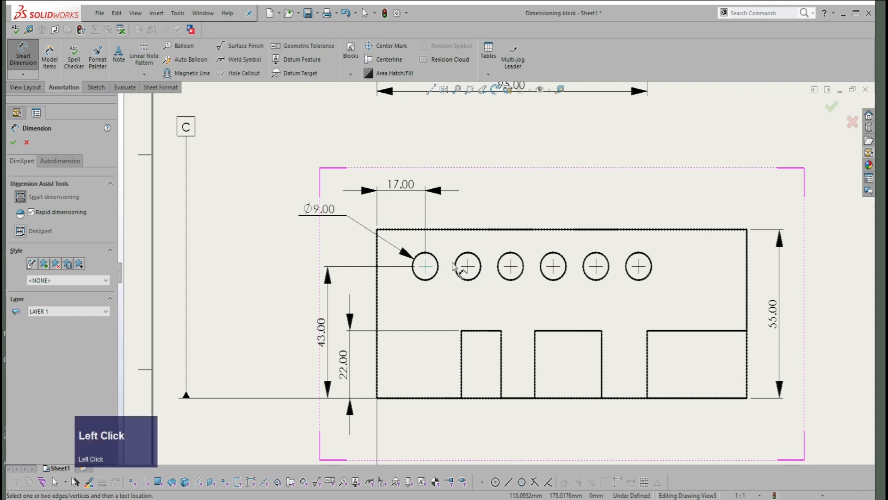
{"action": "left_click", "coordinate": [468, 267]}
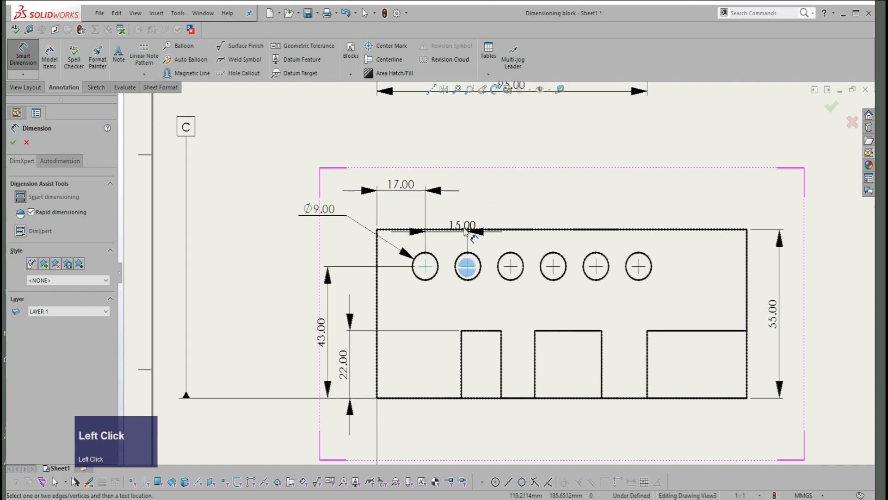
{"action": "left_click", "coordinate": [446, 169]}
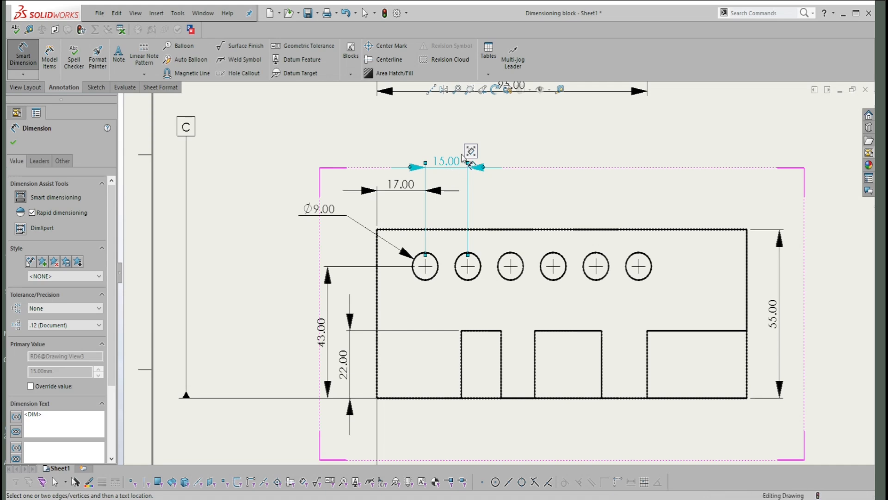
Add the uppercase prefix PITCH before the value of the hole-spacing dimension.
{"action": "mouse_move", "coordinate": [471, 150]}
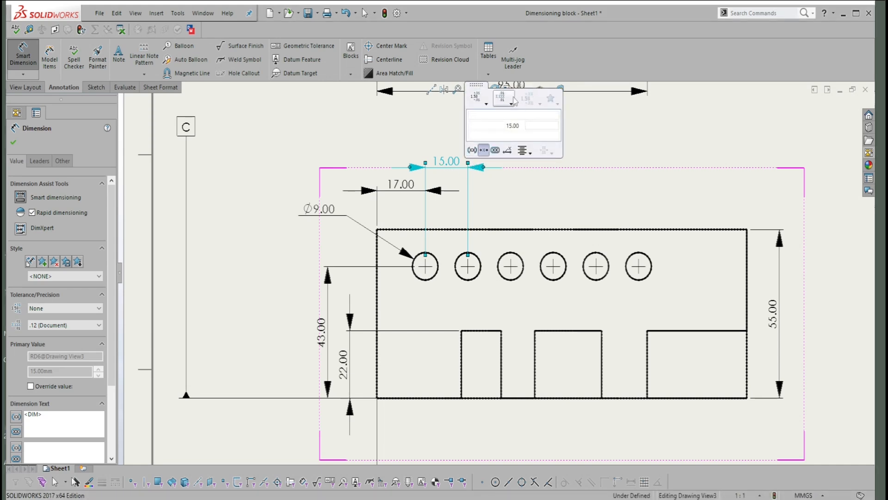
{"action": "left_click", "coordinate": [513, 101]}
{"action": "left_click", "coordinate": [483, 100]}
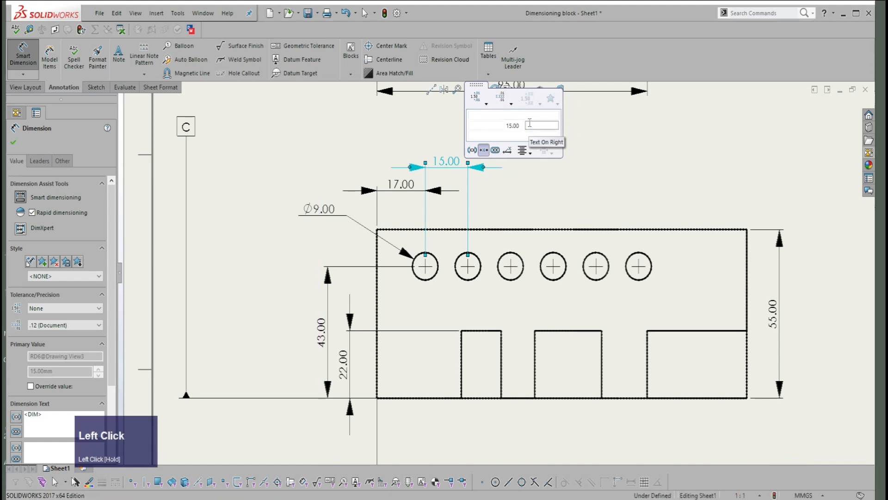
{"action": "left_click", "coordinate": [491, 114]}
{"action": "left_click", "coordinate": [489, 125]}
{"action": "left_click", "coordinate": [508, 135]}
{"action": "left_click", "coordinate": [498, 125]}
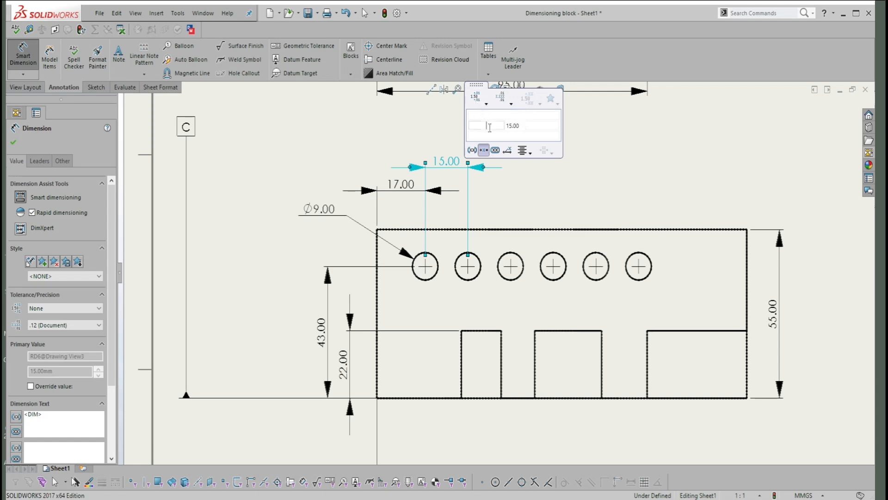
{"action": "left_click", "coordinate": [491, 126]}
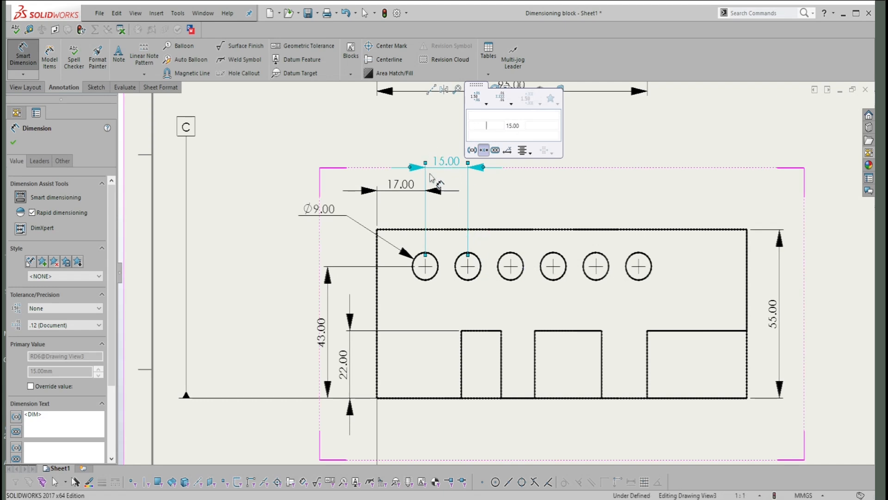
{"action": "type", "text": "pitch"}
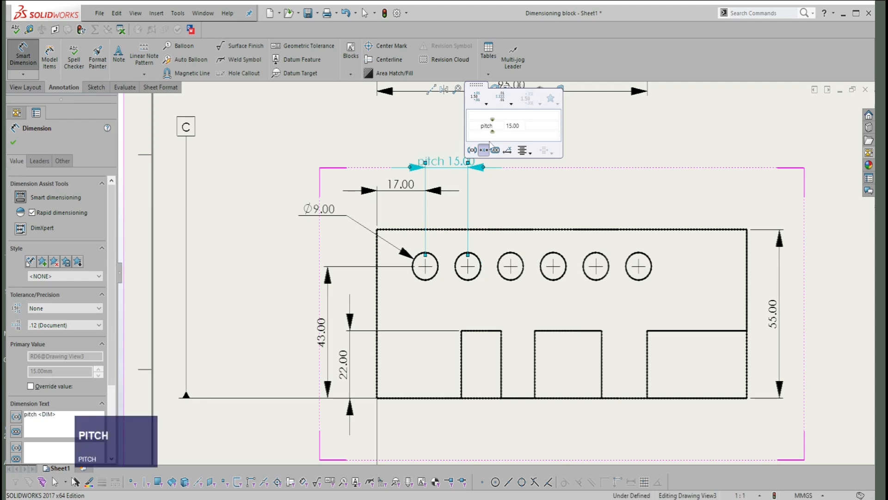
{"action": "key", "text": "BackSpace"}
{"action": "key", "text": "BackSpace"}
{"action": "key", "text": "BackSpace"}
{"action": "key", "text": "BackSpace"}
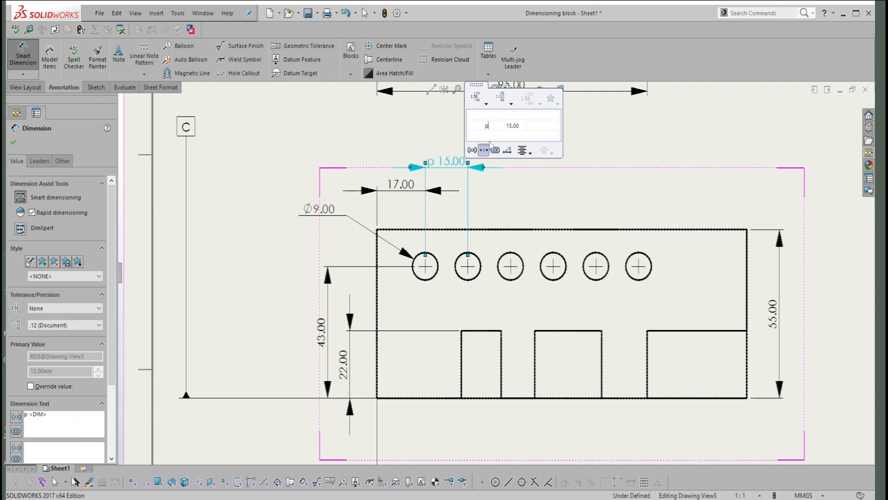
{"action": "key", "text": "Caps_Lock"}
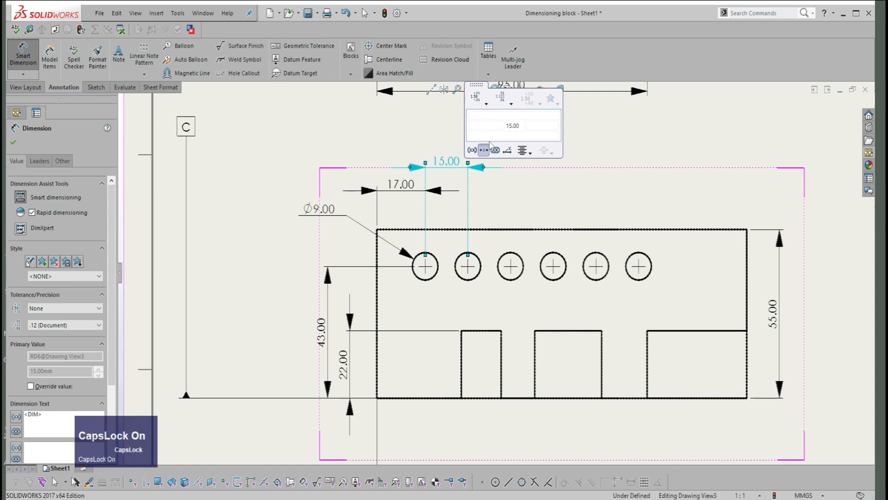
{"action": "type", "text": "PITCH"}
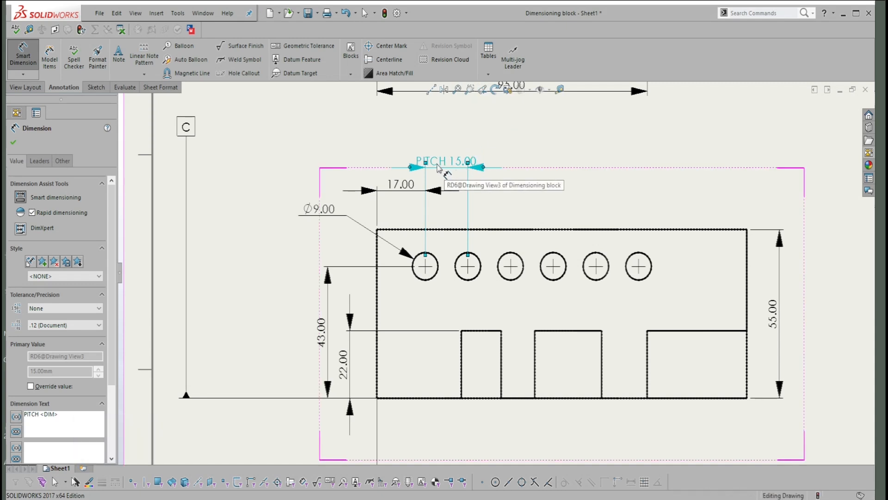
Add the suffix X6 after the value of the hole-spacing dimension.
{"action": "left_click", "coordinate": [441, 166]}
{"action": "mouse_move", "coordinate": [465, 150]}
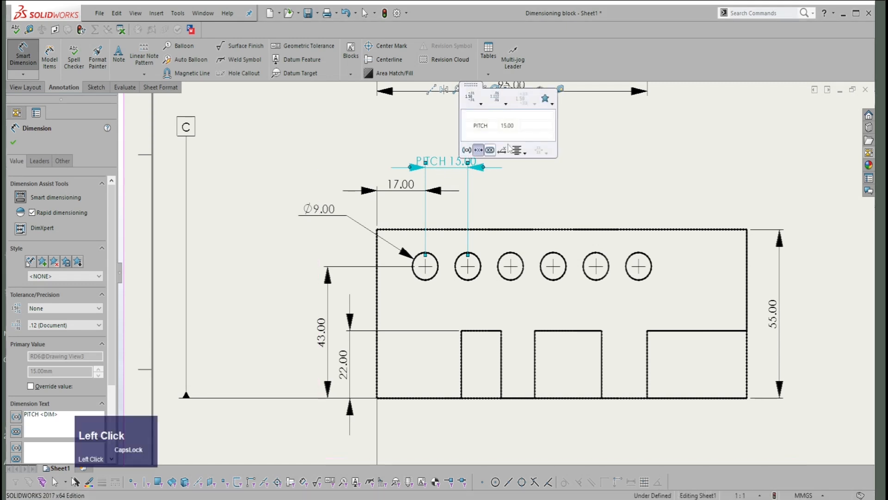
{"action": "left_click", "coordinate": [531, 126]}
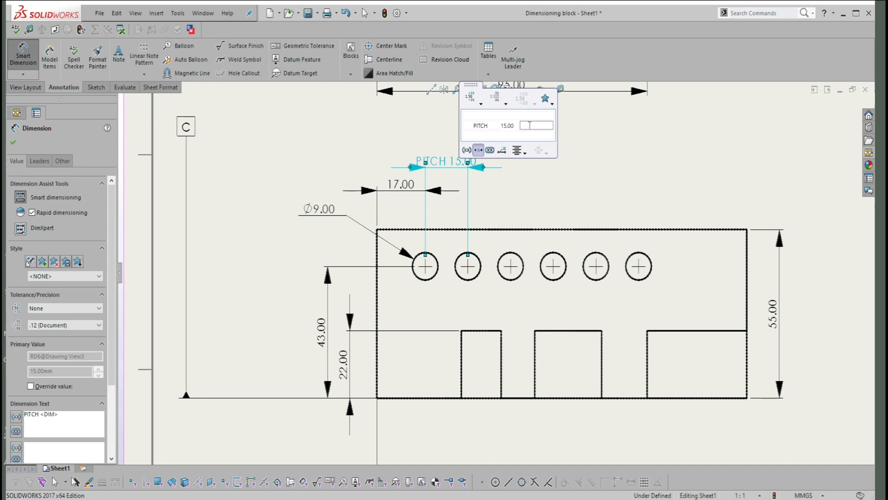
{"action": "type", "text": "X6"}
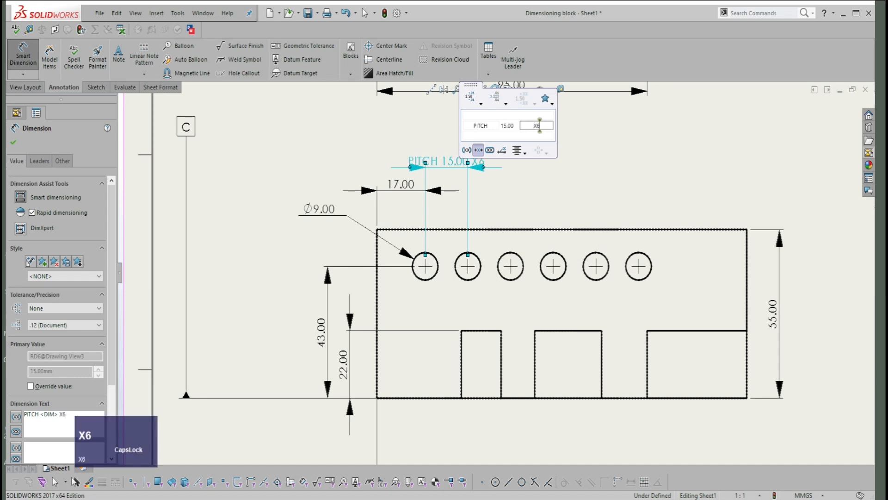
{"action": "left_click", "coordinate": [610, 157]}
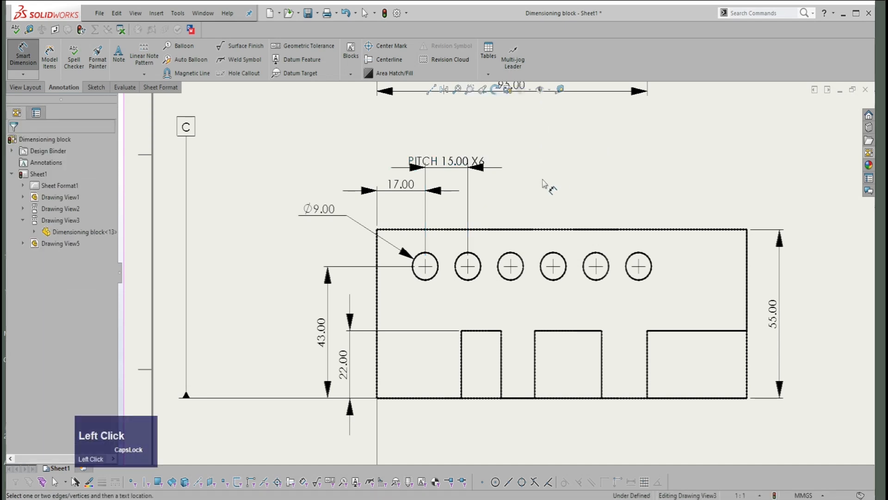
Move the hole pitch text to the right of its extension lines so it clears the arrowheads.
{"action": "left_click_drag", "start_coordinate": [461, 174], "coordinate": [546, 172]}
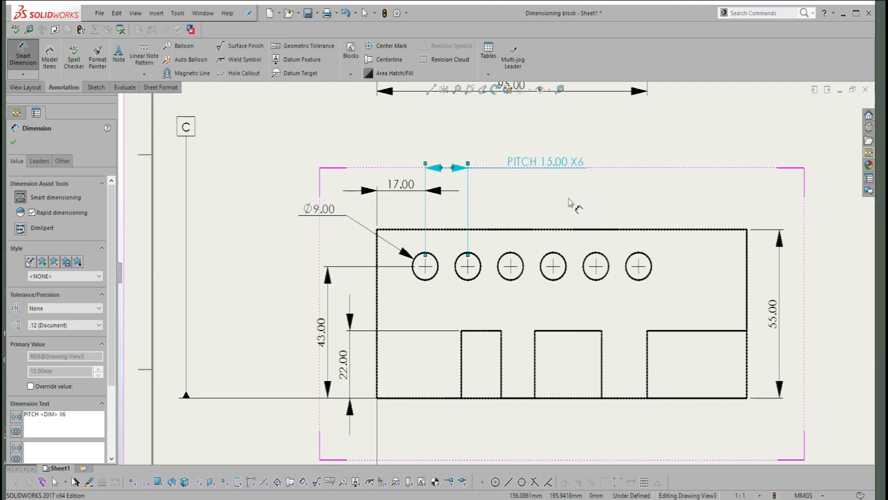
{"action": "key", "text": "alt+q"}
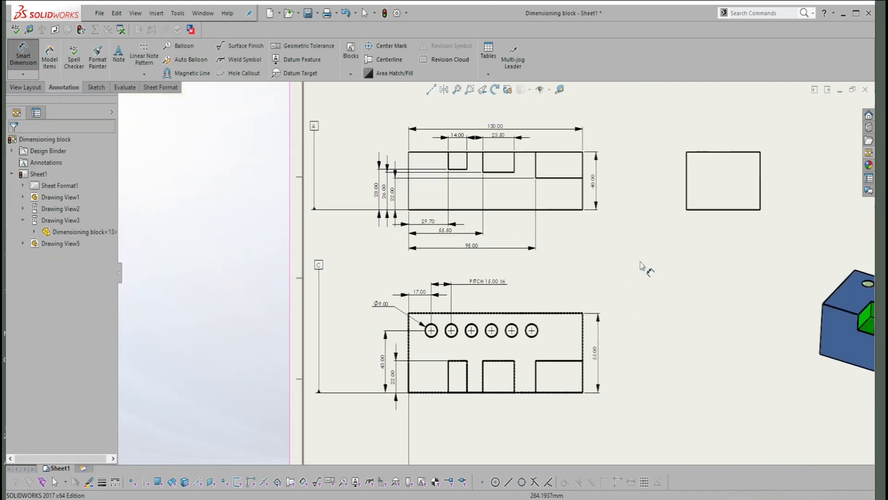
{"action": "scroll", "coordinate": [583, 262], "scroll_direction": "up", "scroll_amount": 2}
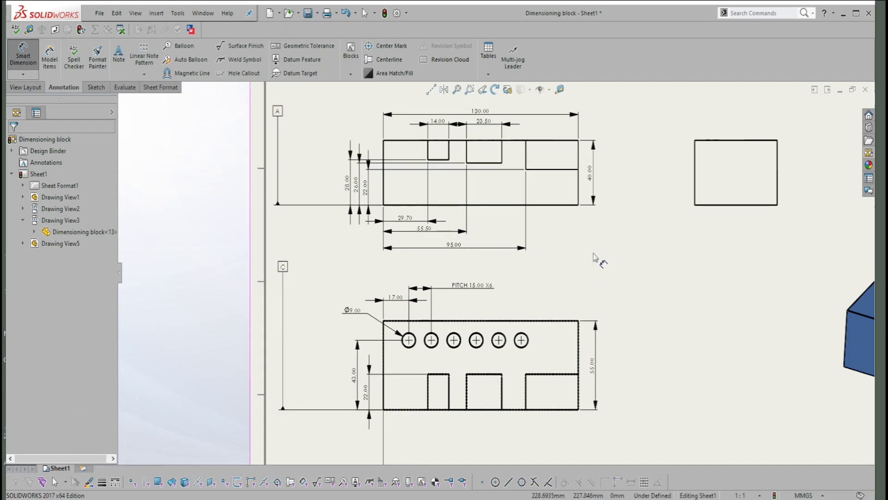
Shift the slot-depth dimension in the lower view slightly closer to the block's left edge.
{"action": "left_click", "coordinate": [565, 257]}
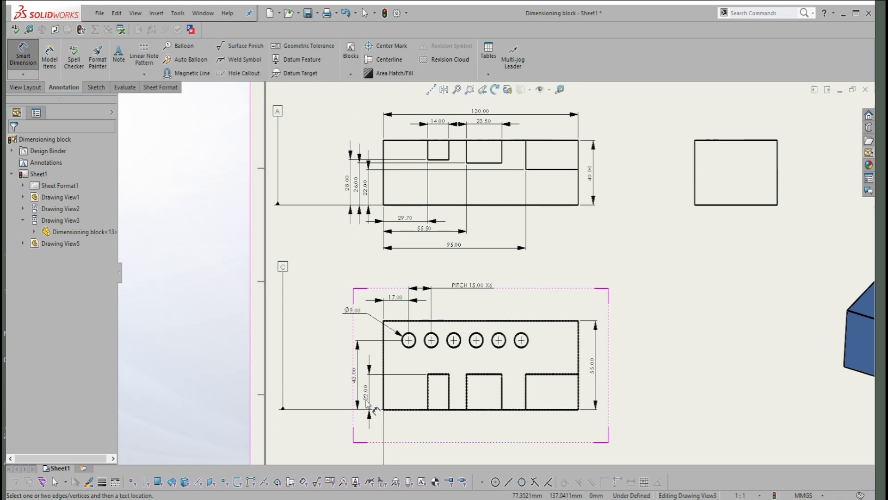
{"action": "left_click", "coordinate": [368, 396]}
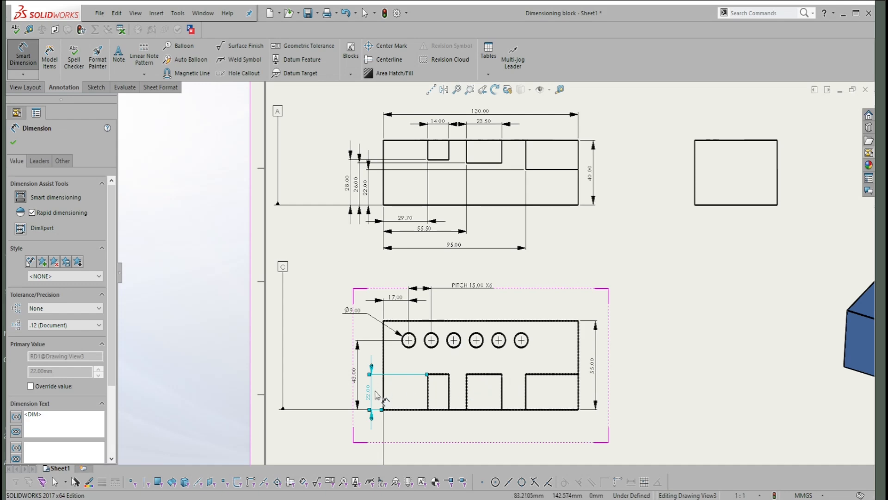
{"action": "left_click", "coordinate": [541, 238]}
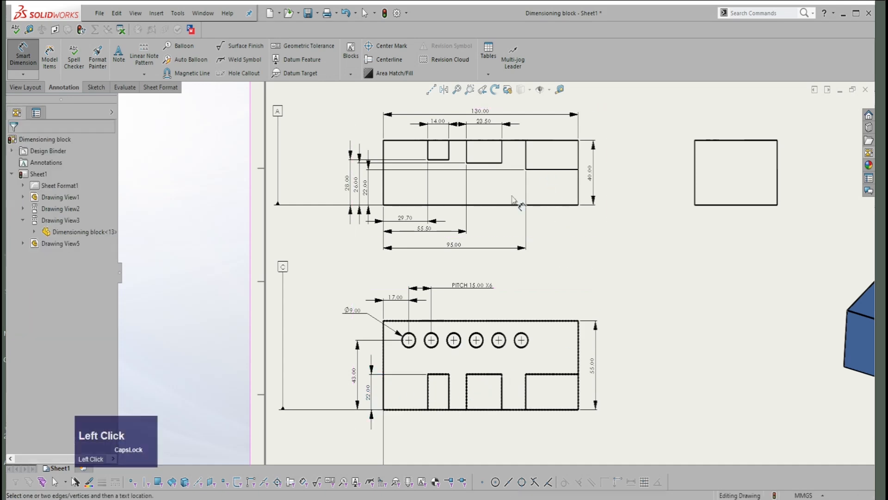
Align the middle slot's width dimension with the first slot's width dimension above the upper view.
{"action": "left_click", "coordinate": [488, 124]}
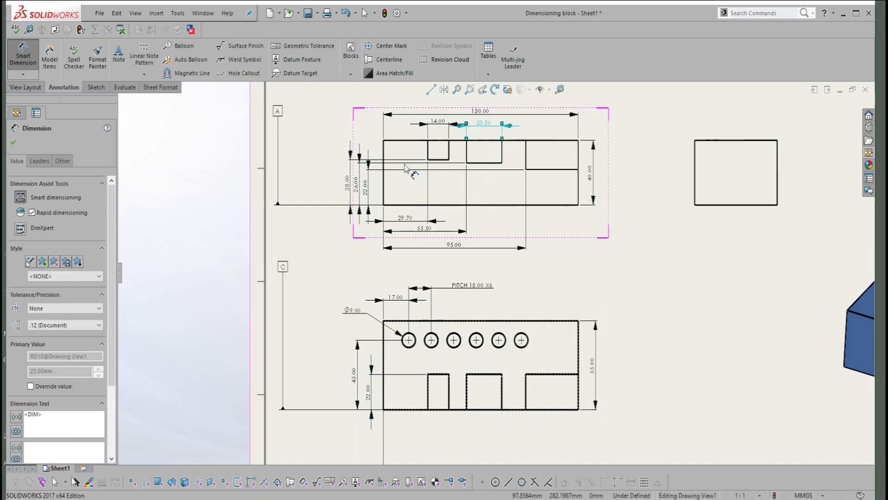
{"action": "scroll", "coordinate": [417, 166], "scroll_direction": "up", "scroll_amount": 1}
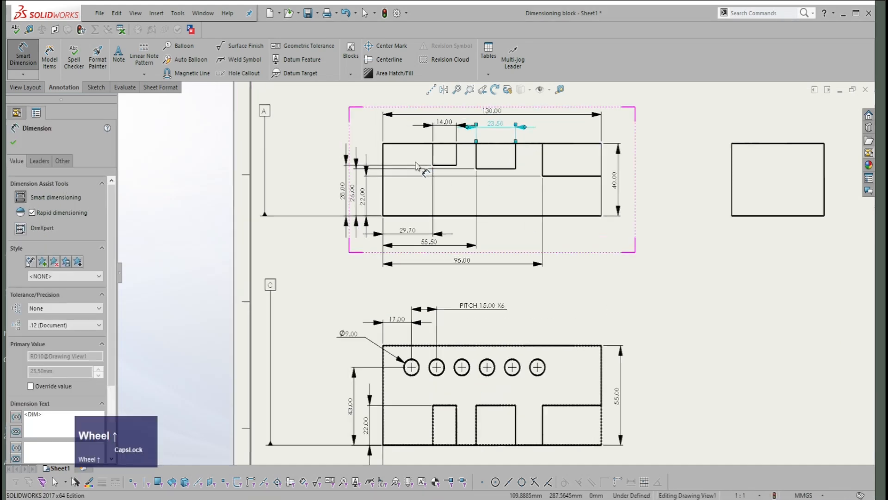
{"action": "left_click", "coordinate": [352, 191]}
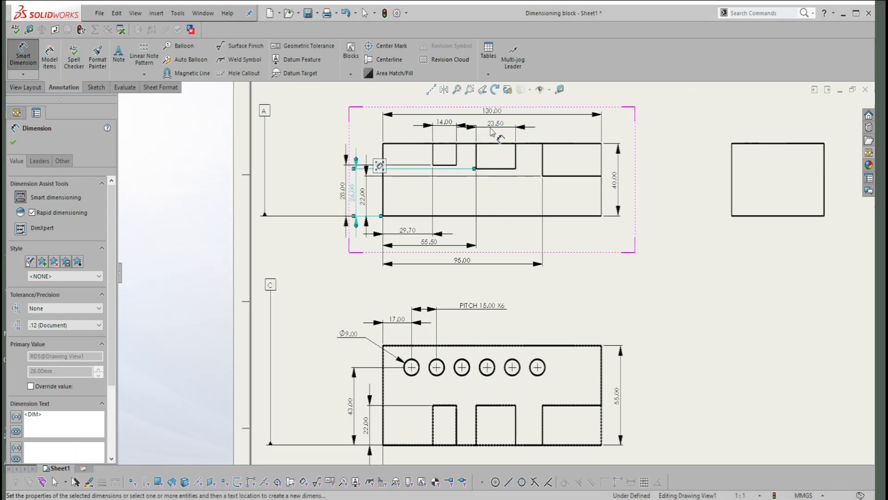
{"action": "scroll", "coordinate": [494, 280], "scroll_direction": "down", "scroll_amount": 1}
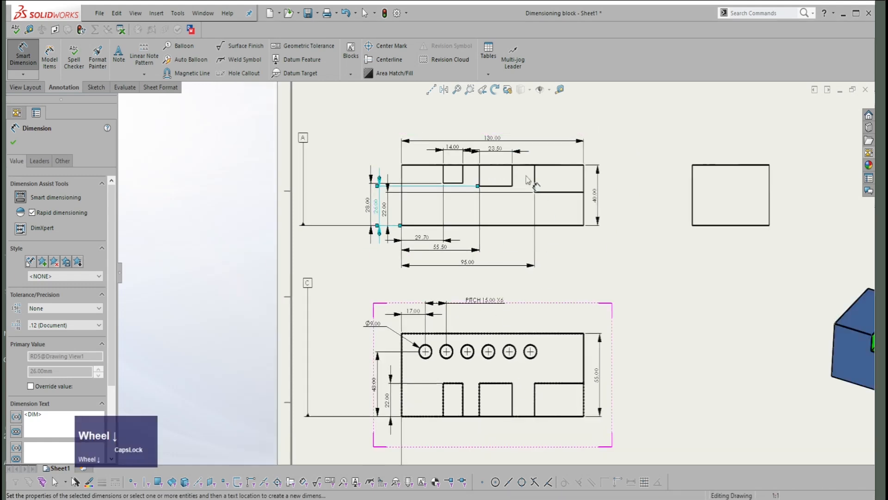
{"action": "scroll", "coordinate": [519, 161], "scroll_direction": "up", "scroll_amount": 1}
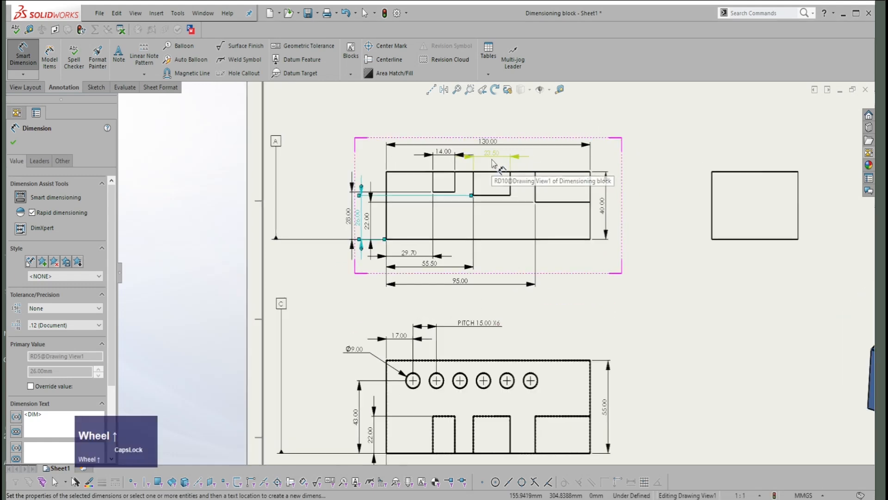
{"action": "key", "text": "Escape"}
{"action": "key", "text": "Escape"}
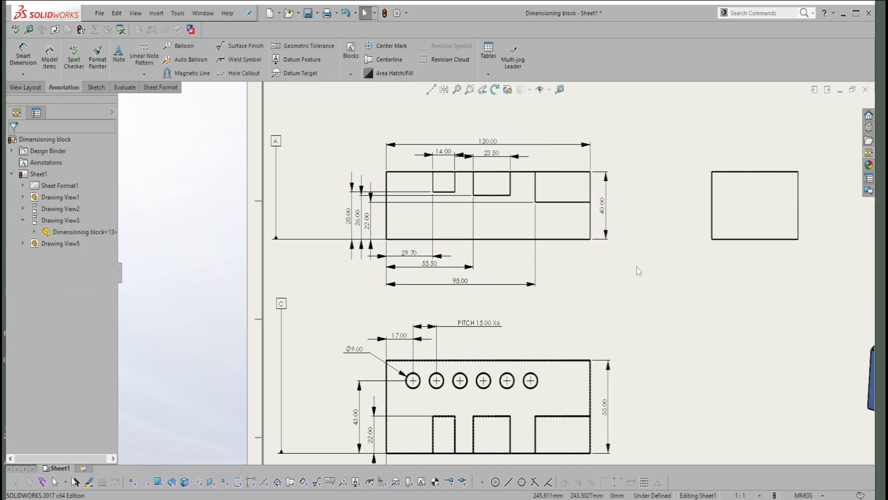
{"action": "left_click", "coordinate": [503, 154]}
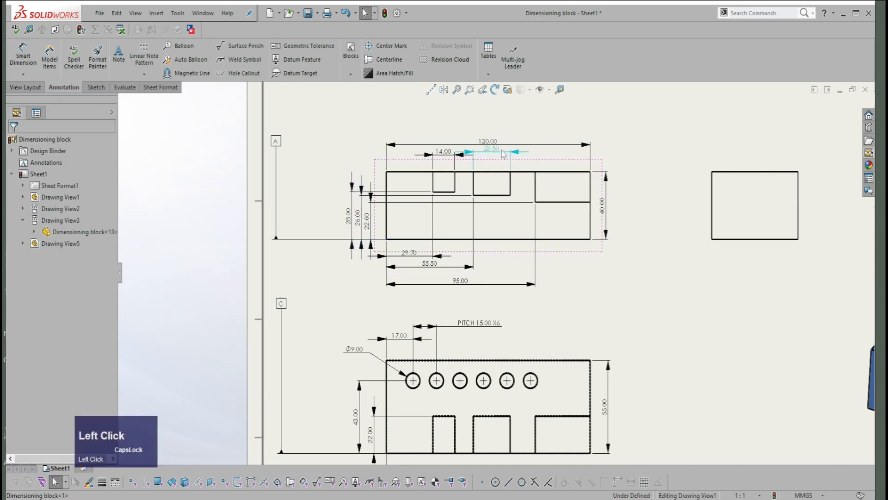
{"action": "left_click_drag", "start_coordinate": [503, 156], "coordinate": [501, 159]}
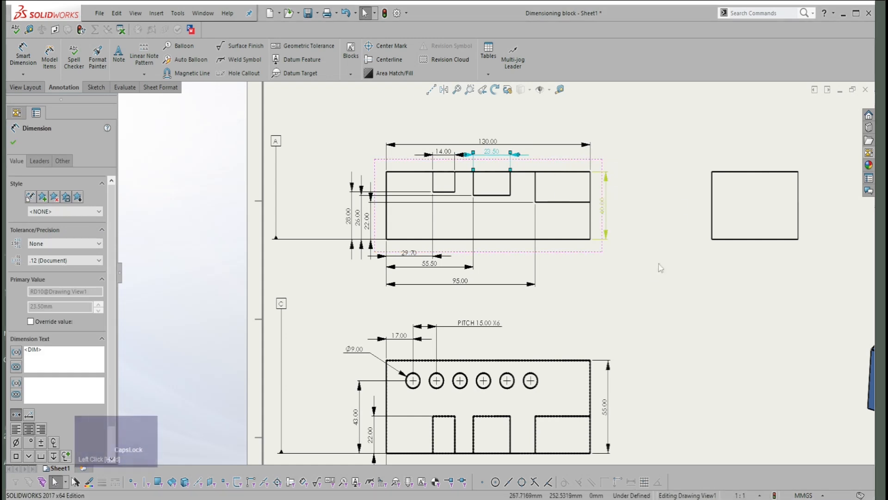
{"action": "left_click", "coordinate": [647, 253]}
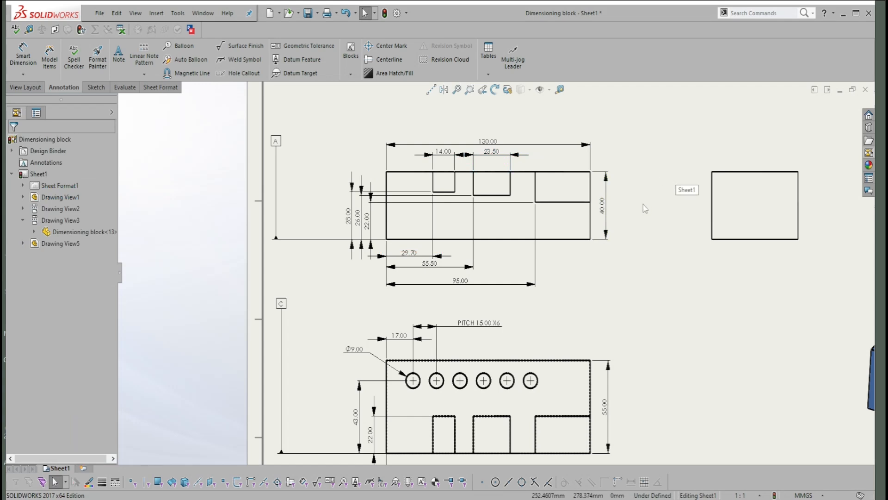
{"action": "scroll", "coordinate": [643, 215], "scroll_direction": "up", "scroll_amount": 2}
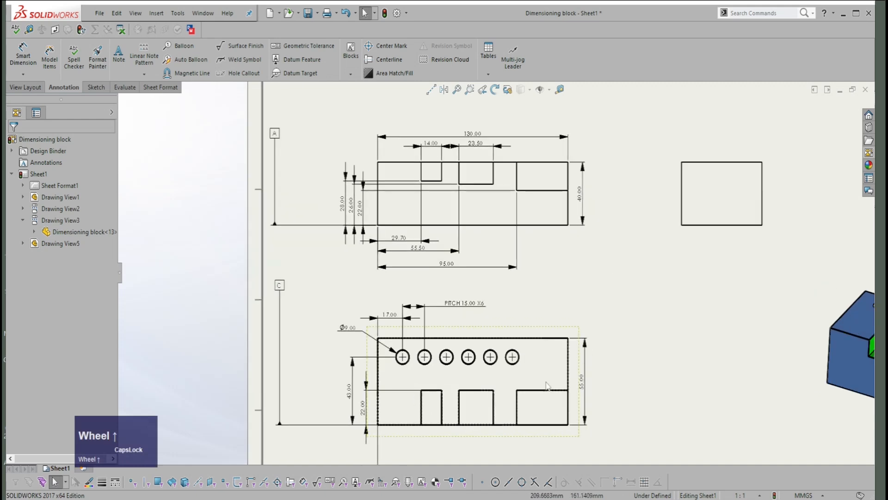
{"action": "scroll", "coordinate": [548, 279], "scroll_direction": "up", "scroll_amount": 2}
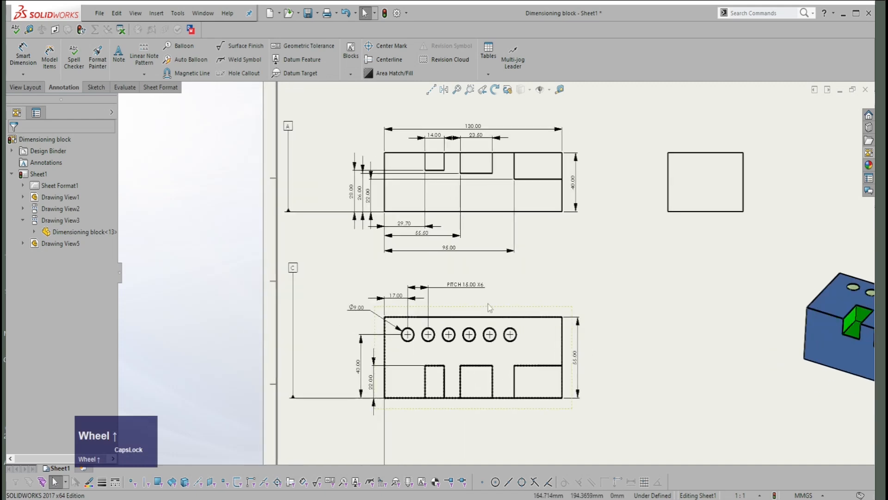